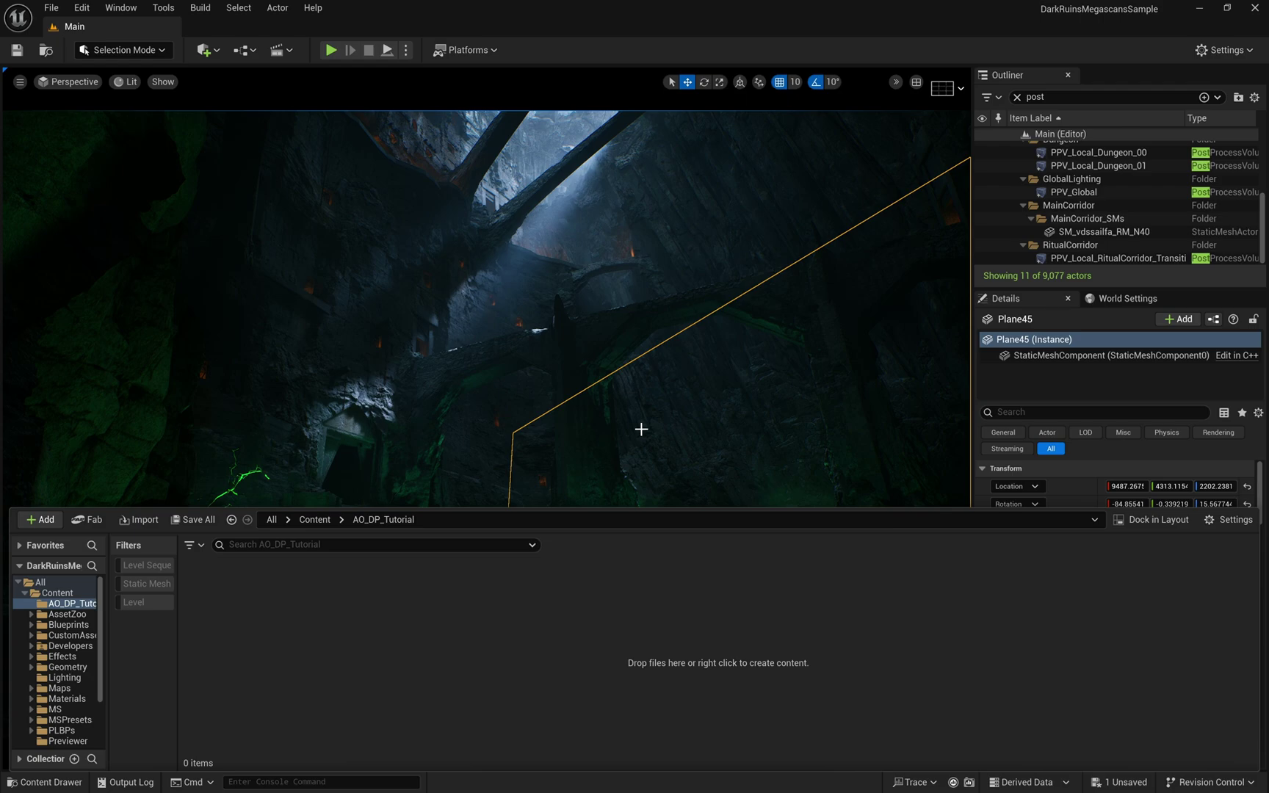
# Step: Deselect the plane and add a new material named M_PP_AO_Pass in the AO_DP_Tutorial folder
pyautogui.press('g')
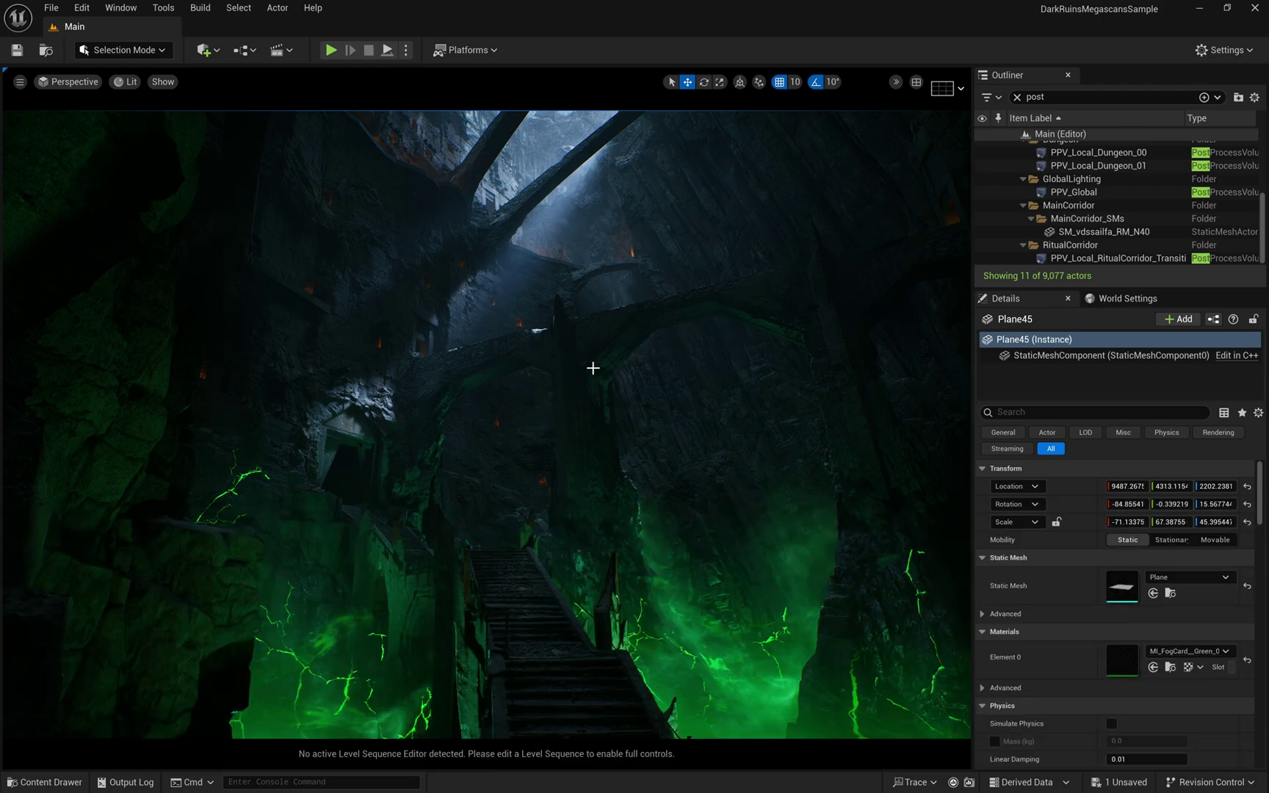
pyautogui.hotkey('ctrl', 'space')
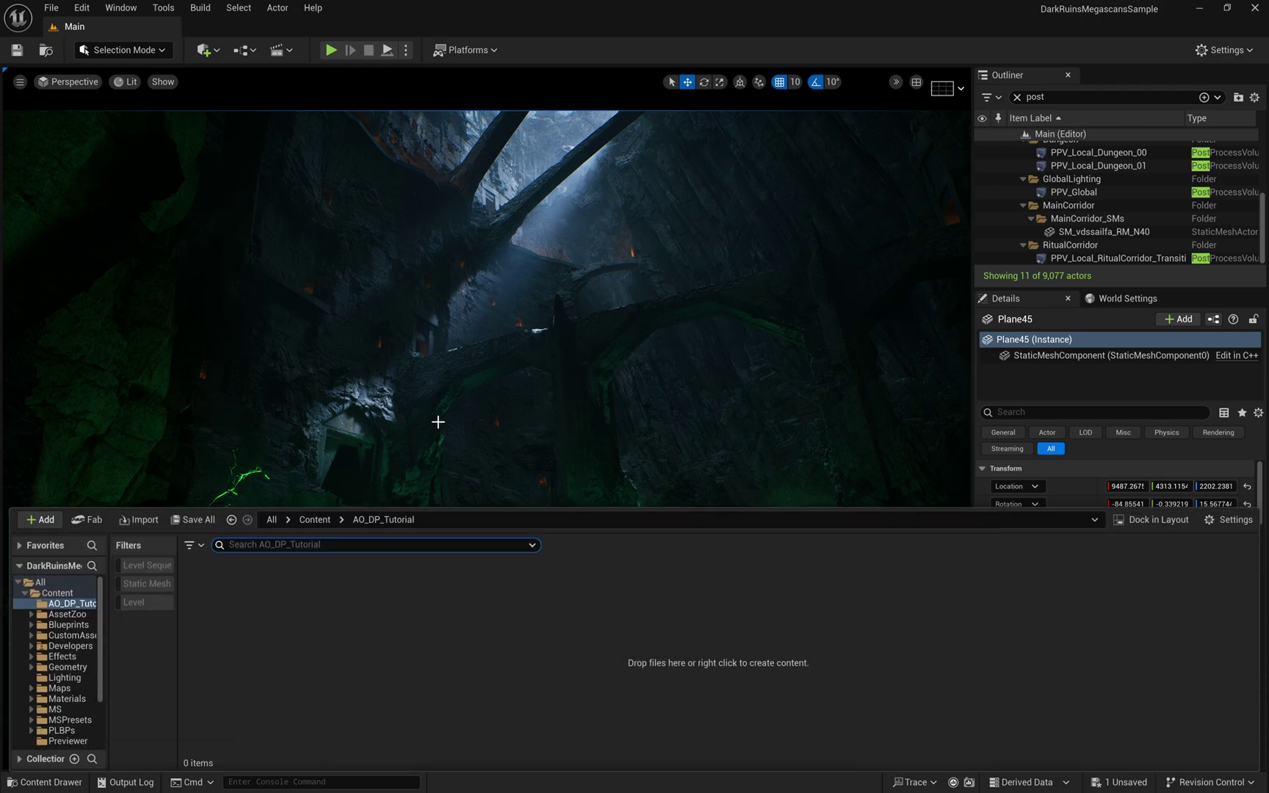
pyautogui.rightClick(292, 619)
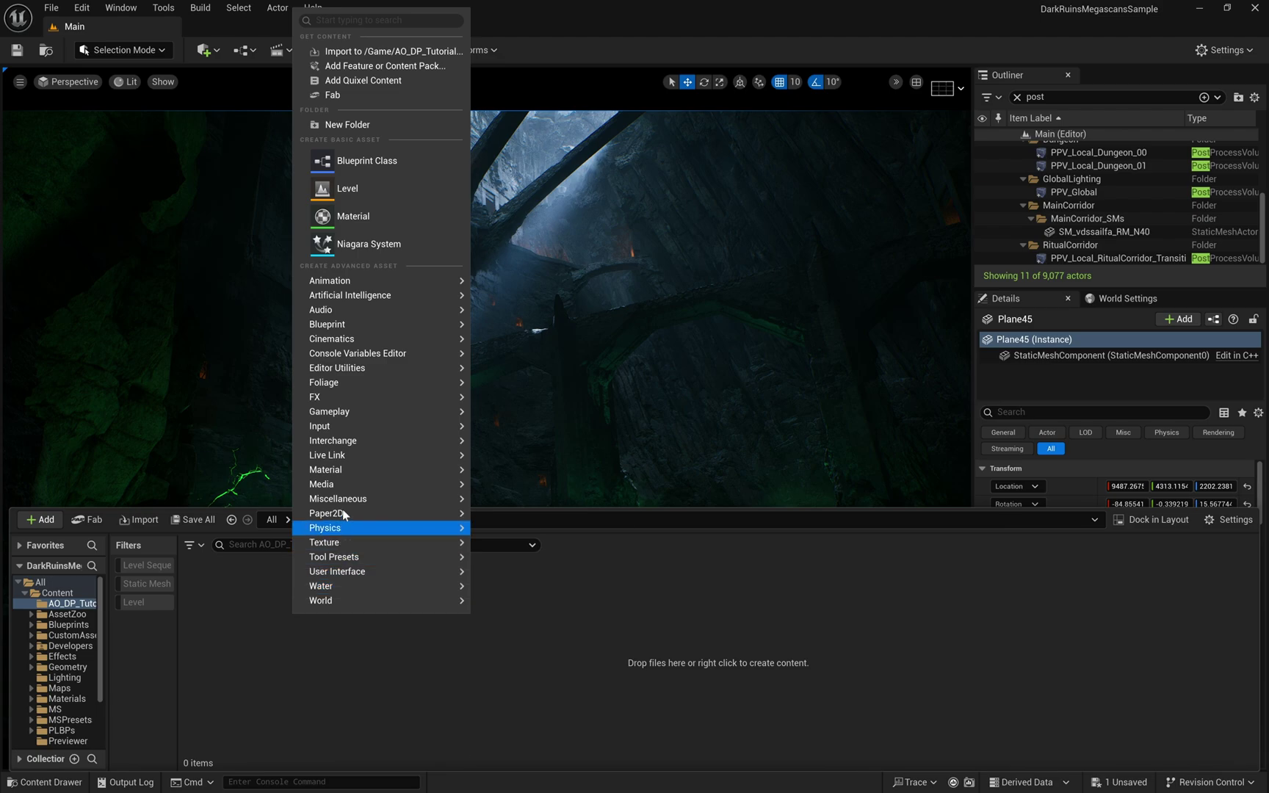
pyautogui.moveTo(345, 470)
pyautogui.click(593, 492)
pyautogui.write('M_PP_')
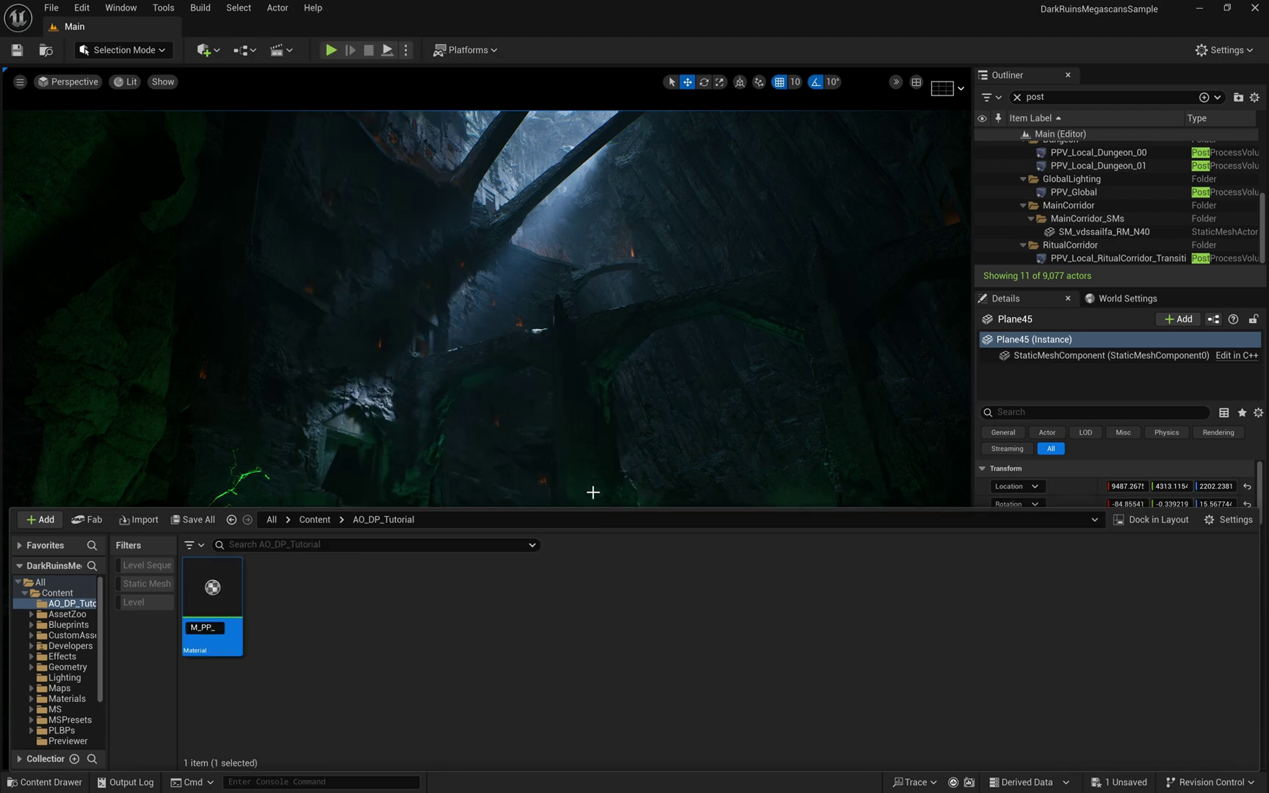
pyautogui.write('AO_Pass')
pyautogui.press('Return')
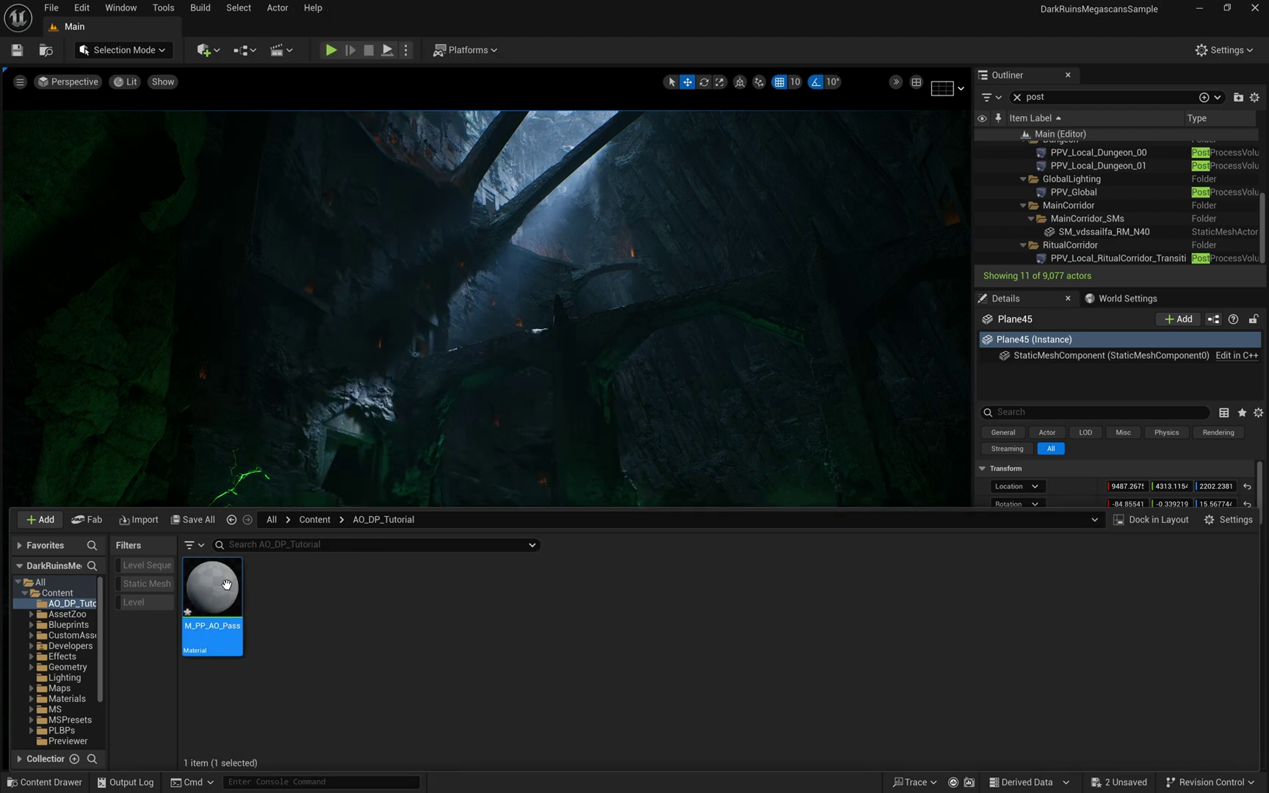
# Step: Open M_PP_AO_Pass in the material editor and set its Material Domain to Post Process
pyautogui.doubleClick(228, 591)
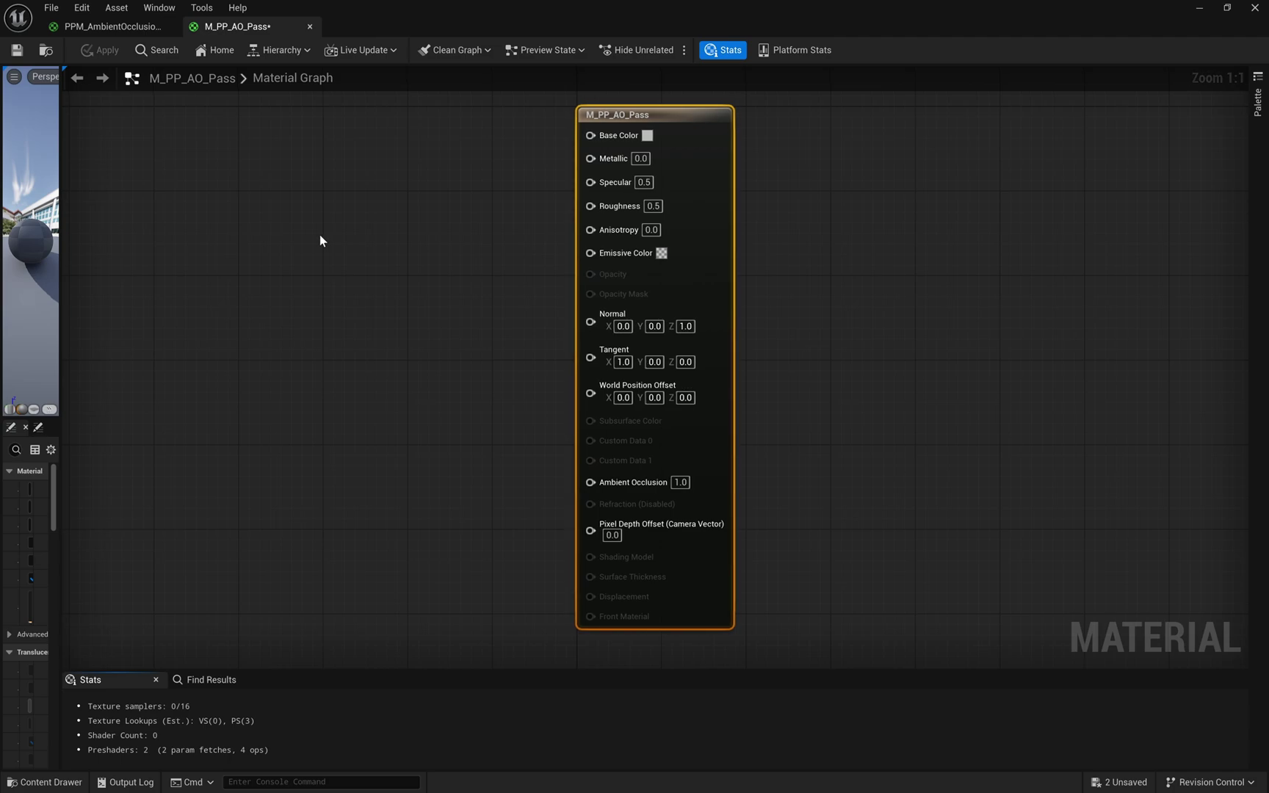
pyautogui.moveTo(370, 257); pyautogui.dragTo(747, 345, button='right')
pyautogui.scroll(-1, 514, 294)
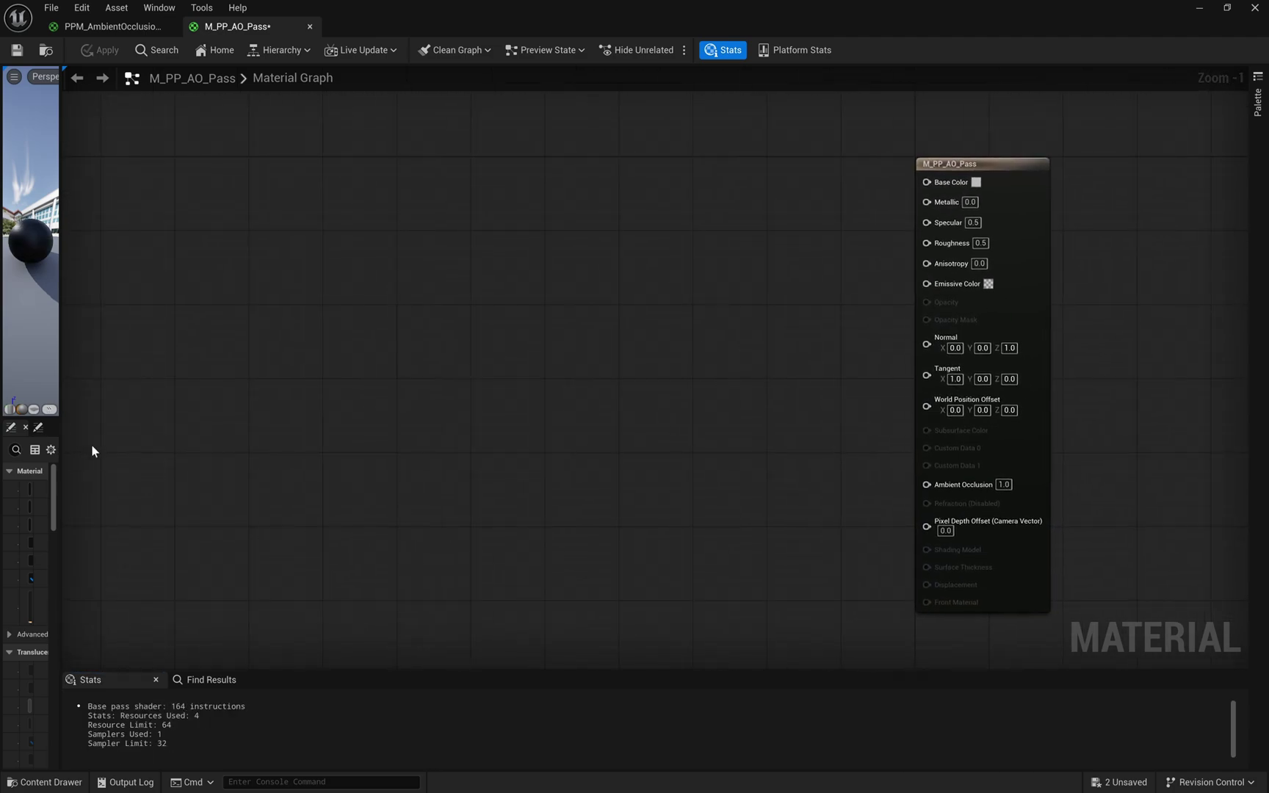
pyautogui.moveTo(58, 435); pyautogui.dragTo(232, 492)
pyautogui.click(167, 490)
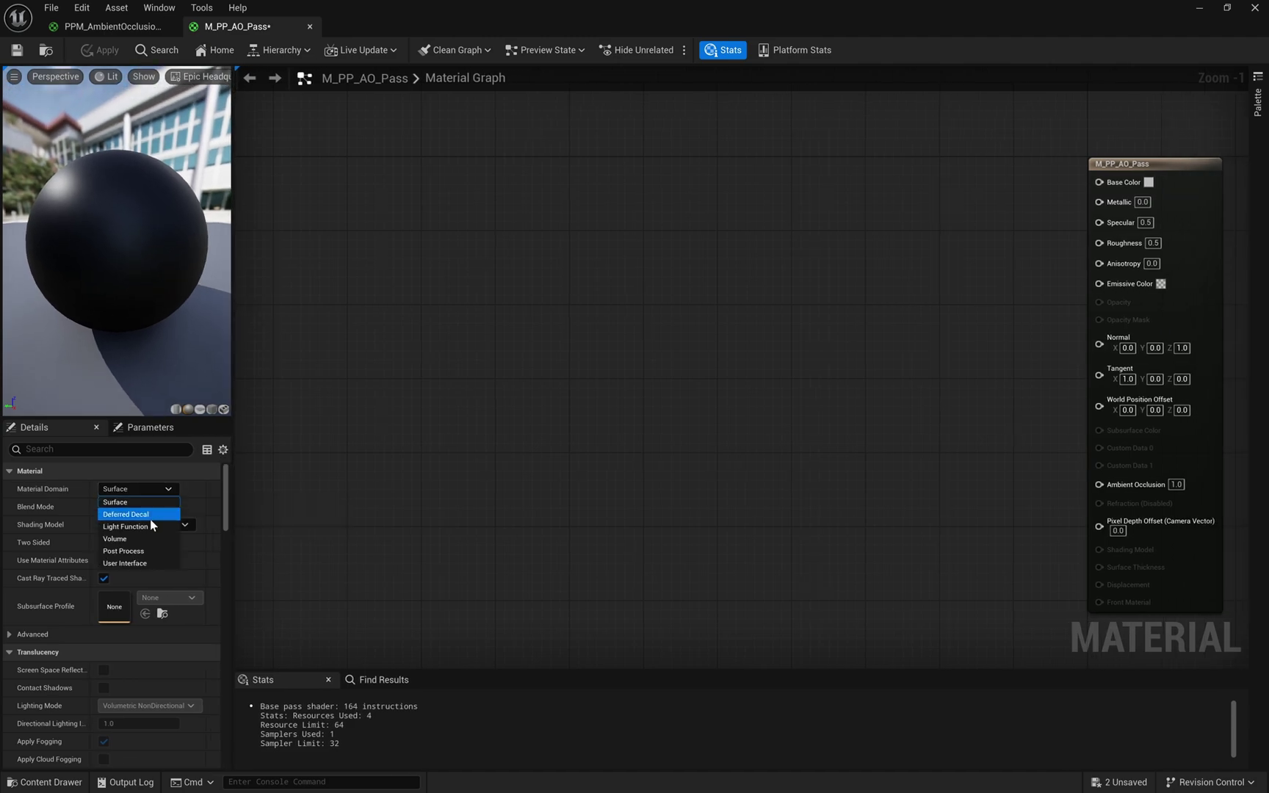
pyautogui.click(139, 556)
pyautogui.moveTo(723, 360); pyautogui.dragTo(576, 393, button='right')
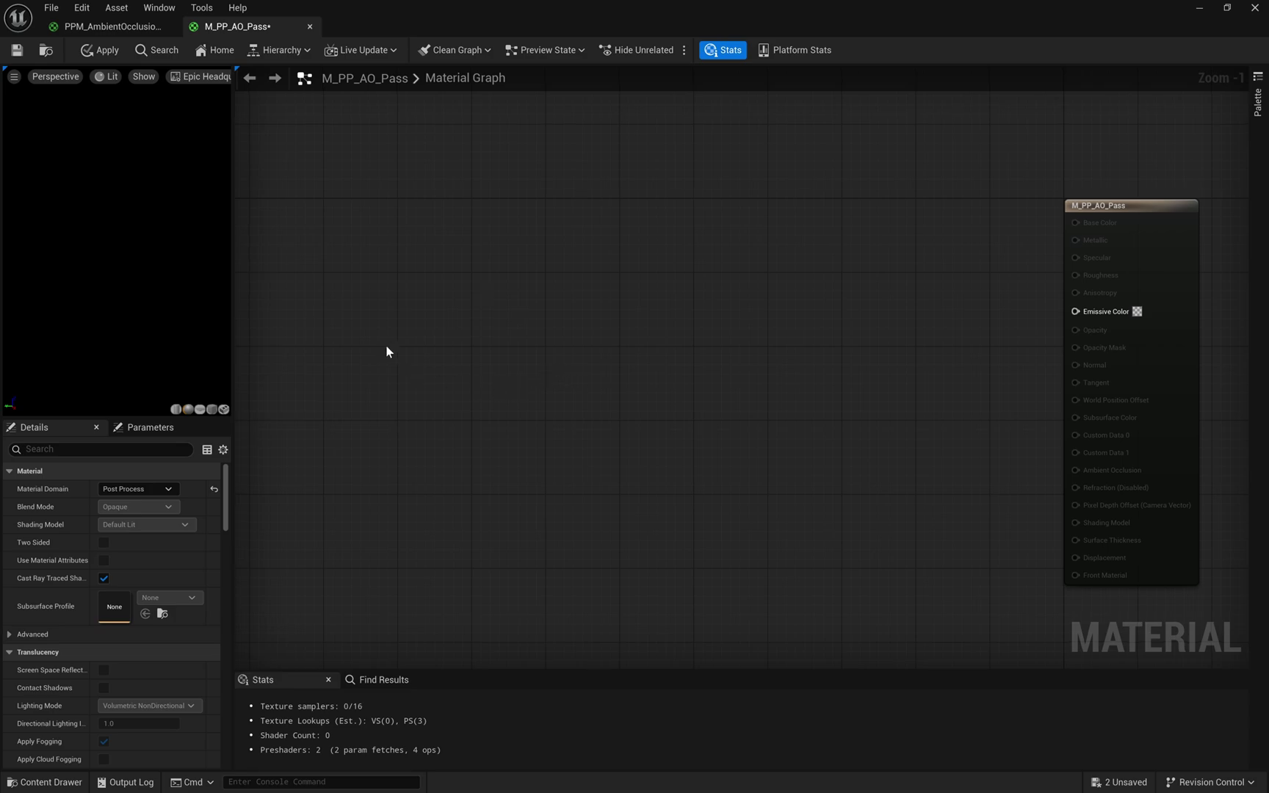
# Step: Add a SceneTexture node set to Ambient Occlusion
pyautogui.rightClick(357, 287)
pyautogui.write('scene')
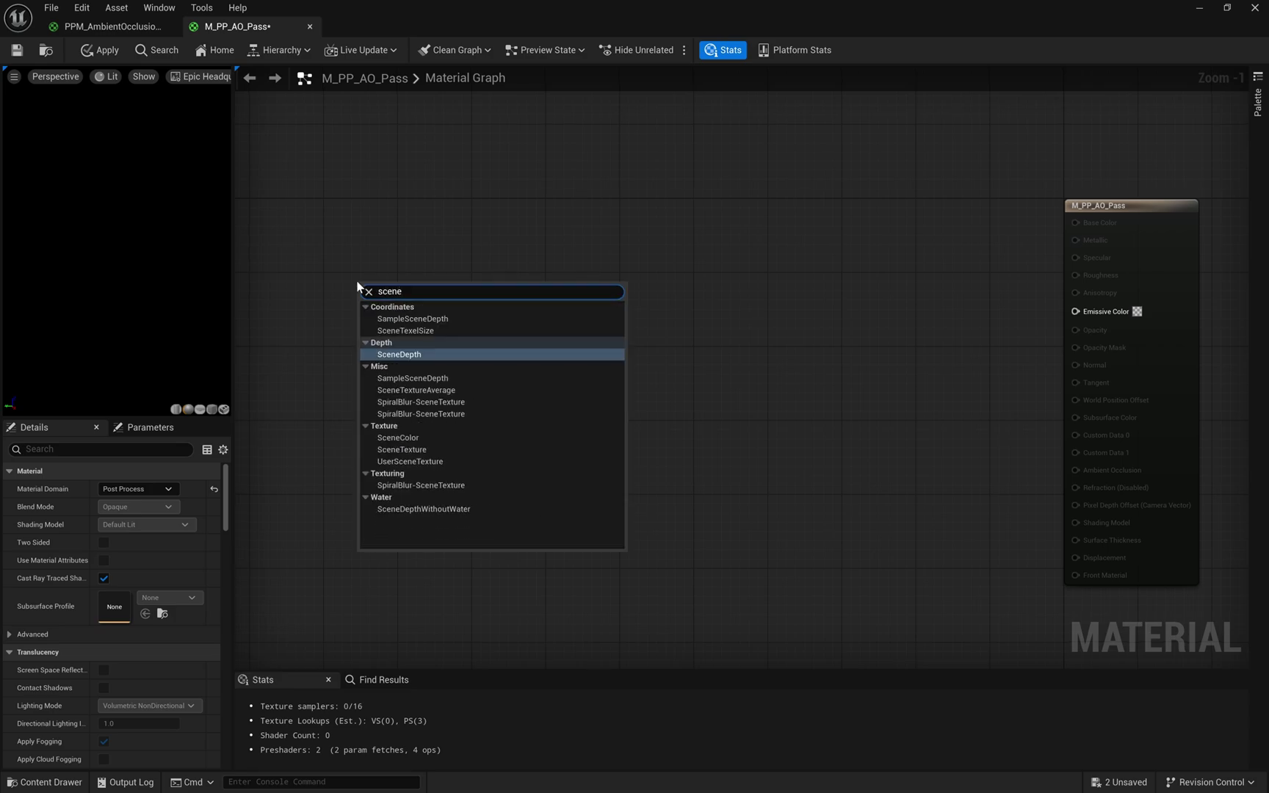
pyautogui.click(411, 448)
pyautogui.click(154, 490)
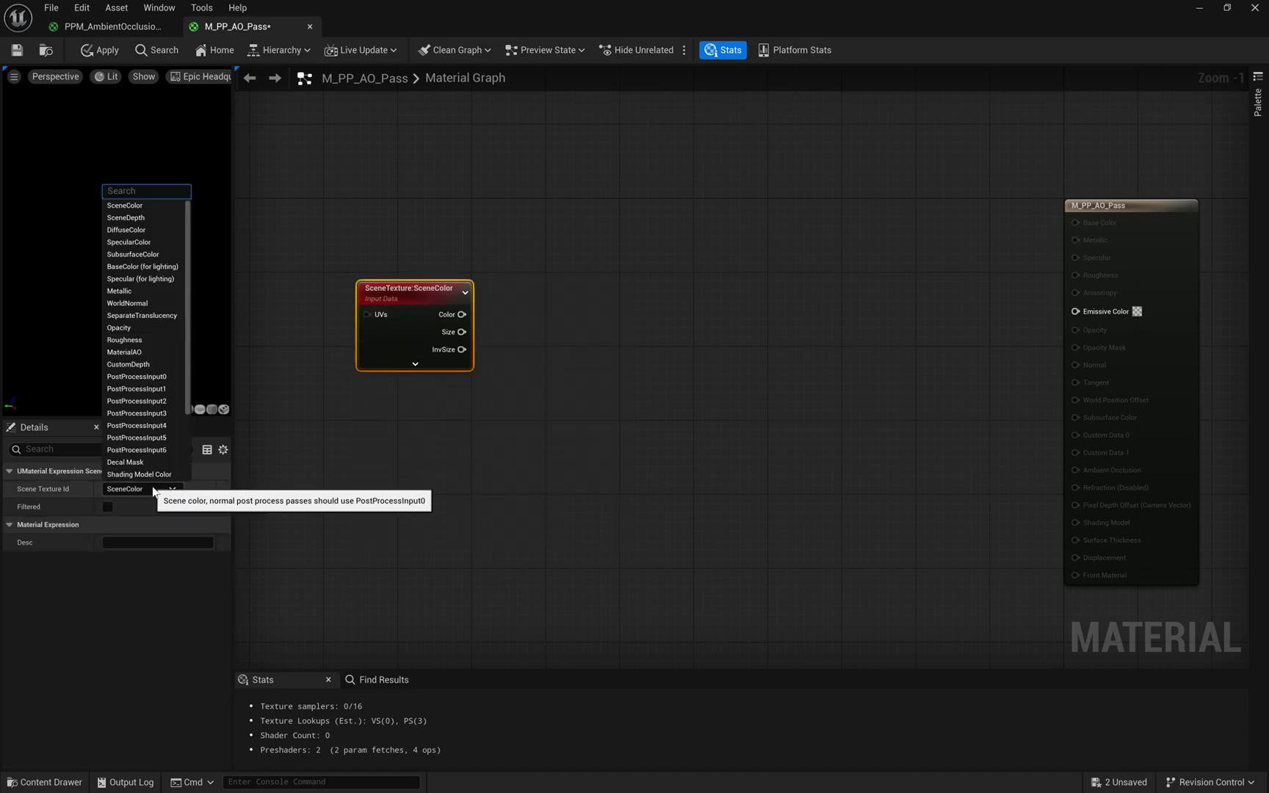
pyautogui.scroll(-3, 125, 367)
pyautogui.click(154, 400)
# Step: Add a Feature Level Switch node and a Constant node with value 1
pyautogui.rightClick(578, 306)
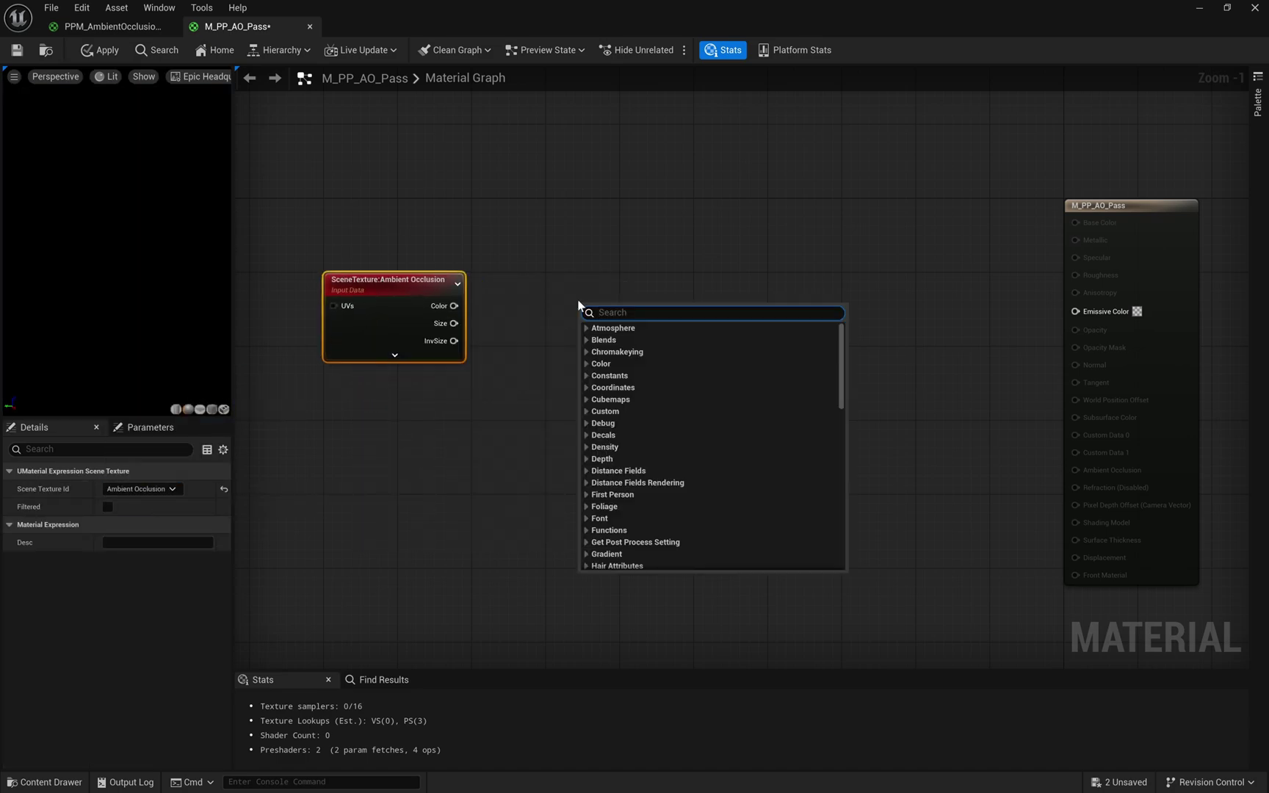
pyautogui.write('feat')
pyautogui.press('Return')
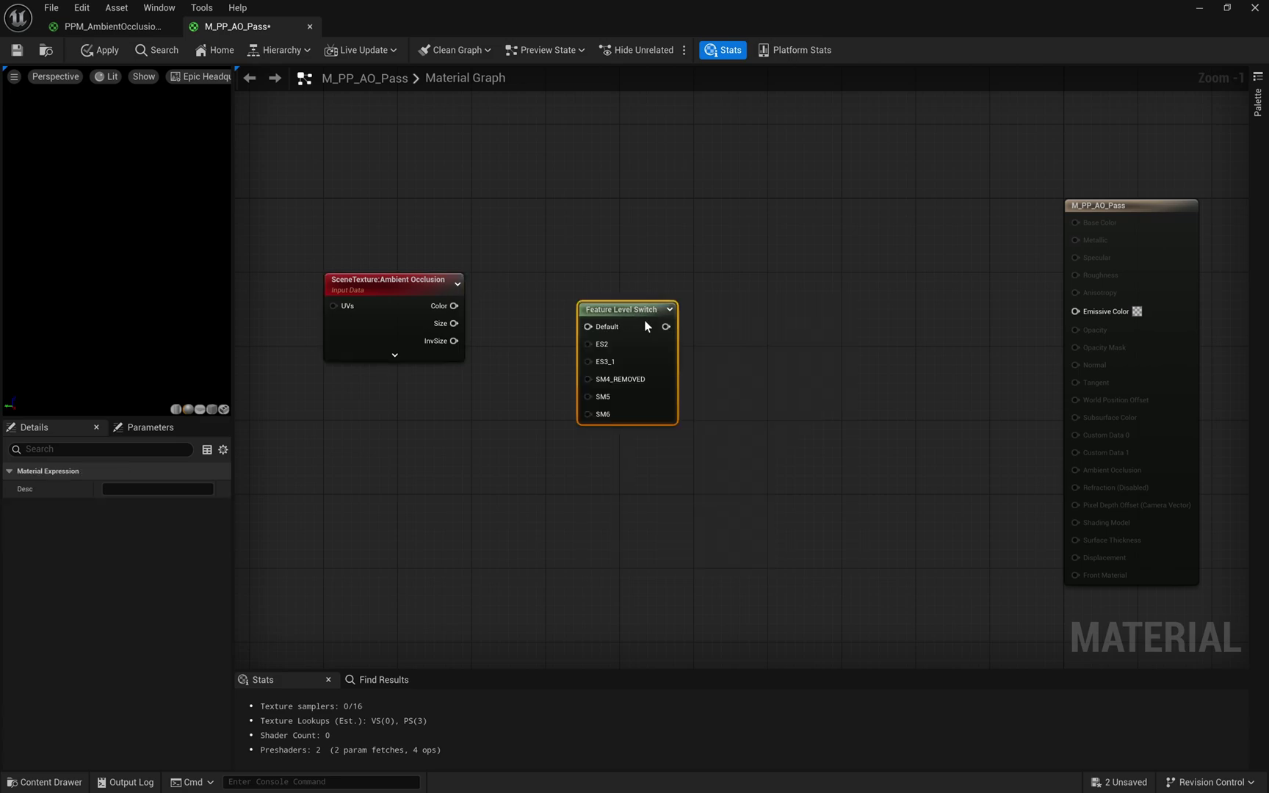
pyautogui.click(343, 413)
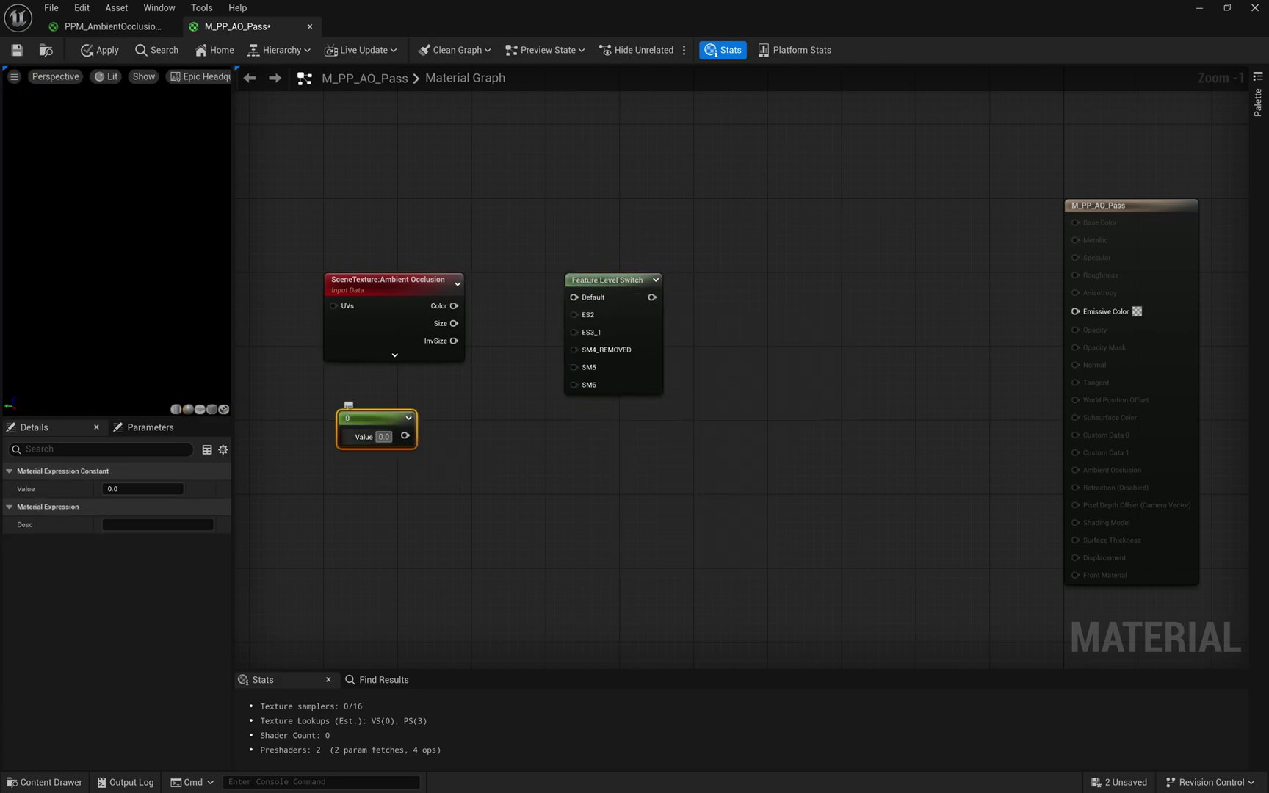
pyautogui.write('1')
pyautogui.press('Return')
# Step: Wire the constant into ES2 and ES3_1, and the AO Color into Default and SM4_REMOVED
pyautogui.click(457, 476)
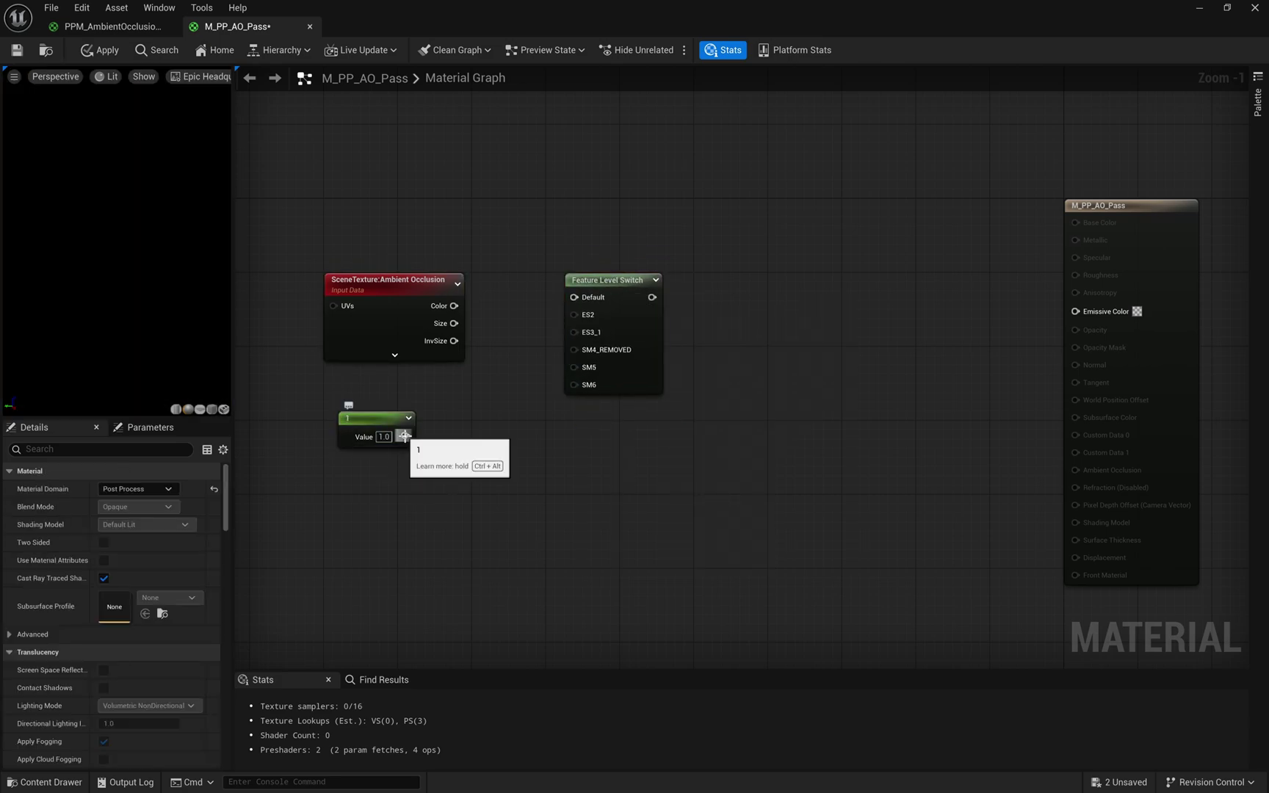
pyautogui.moveTo(405, 437); pyautogui.dragTo(571, 315)
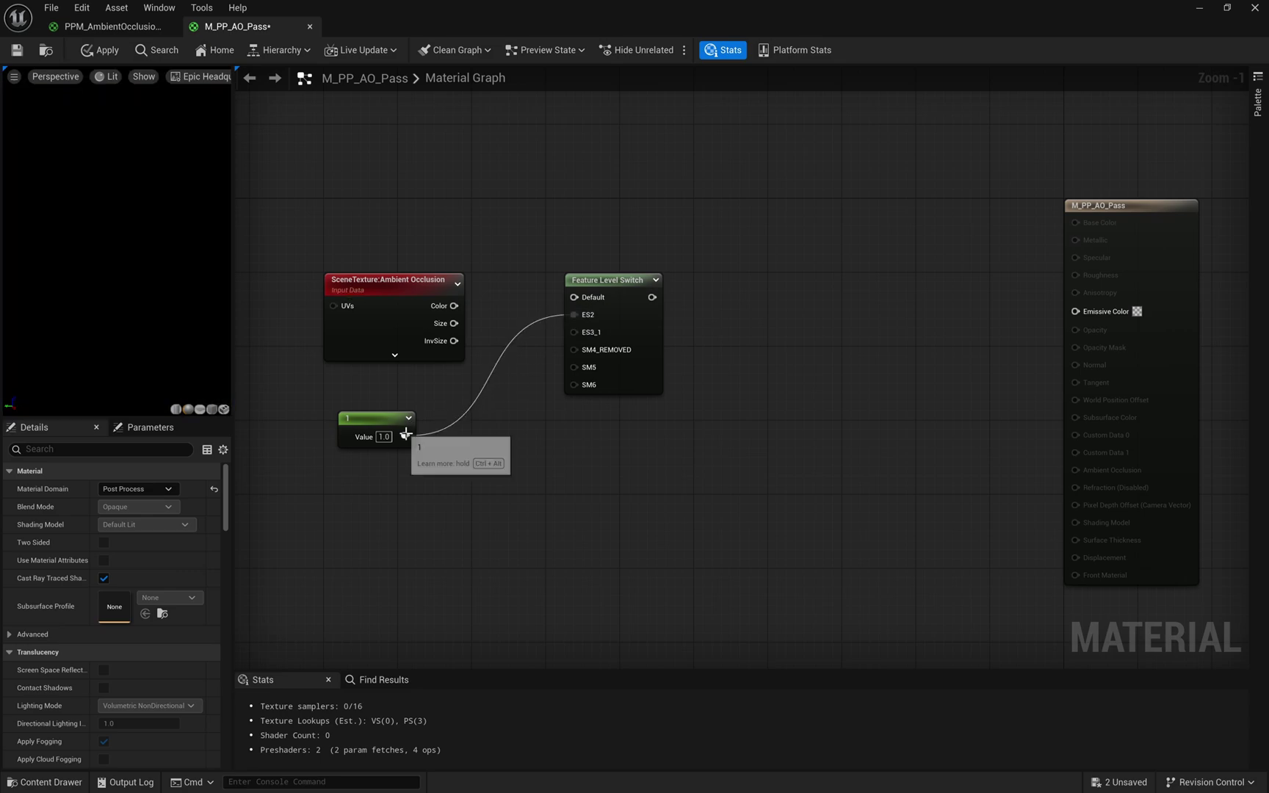
pyautogui.moveTo(406, 436); pyautogui.dragTo(575, 332)
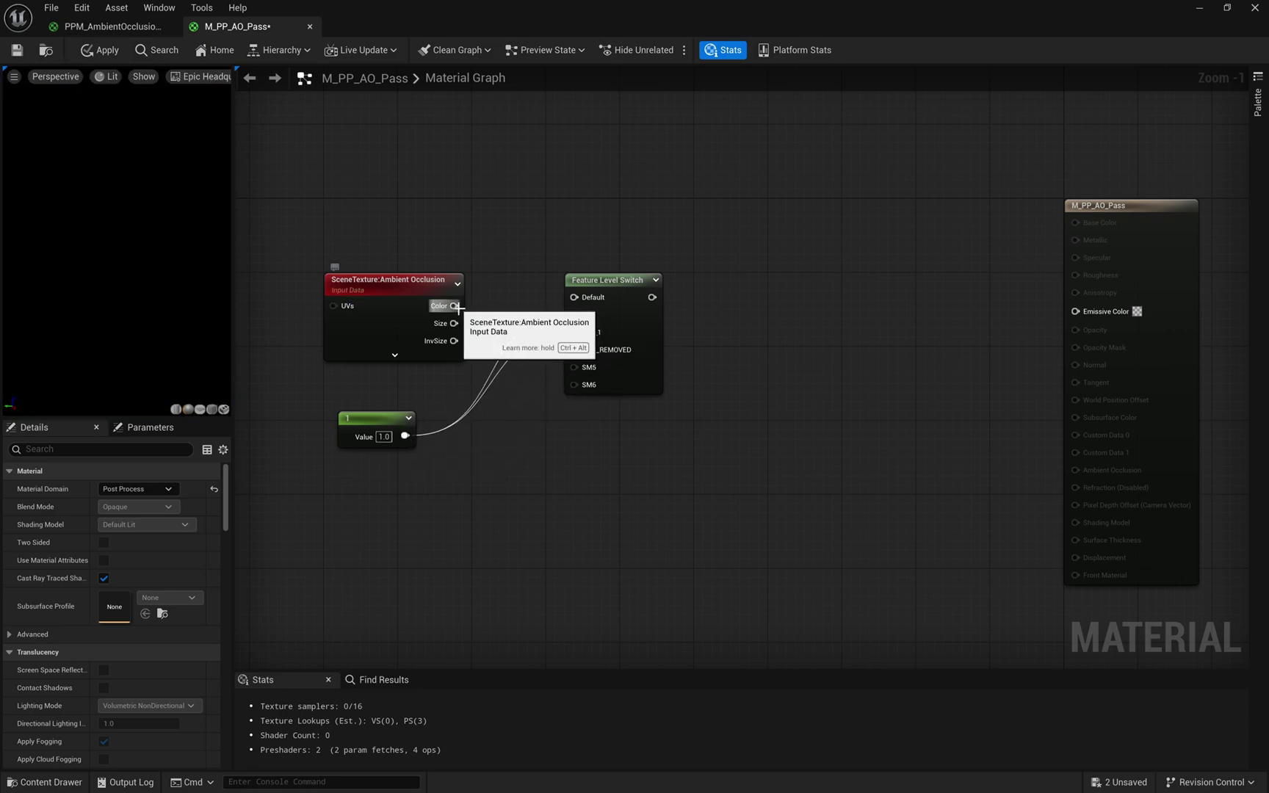
pyautogui.moveTo(455, 305); pyautogui.dragTo(546, 283)
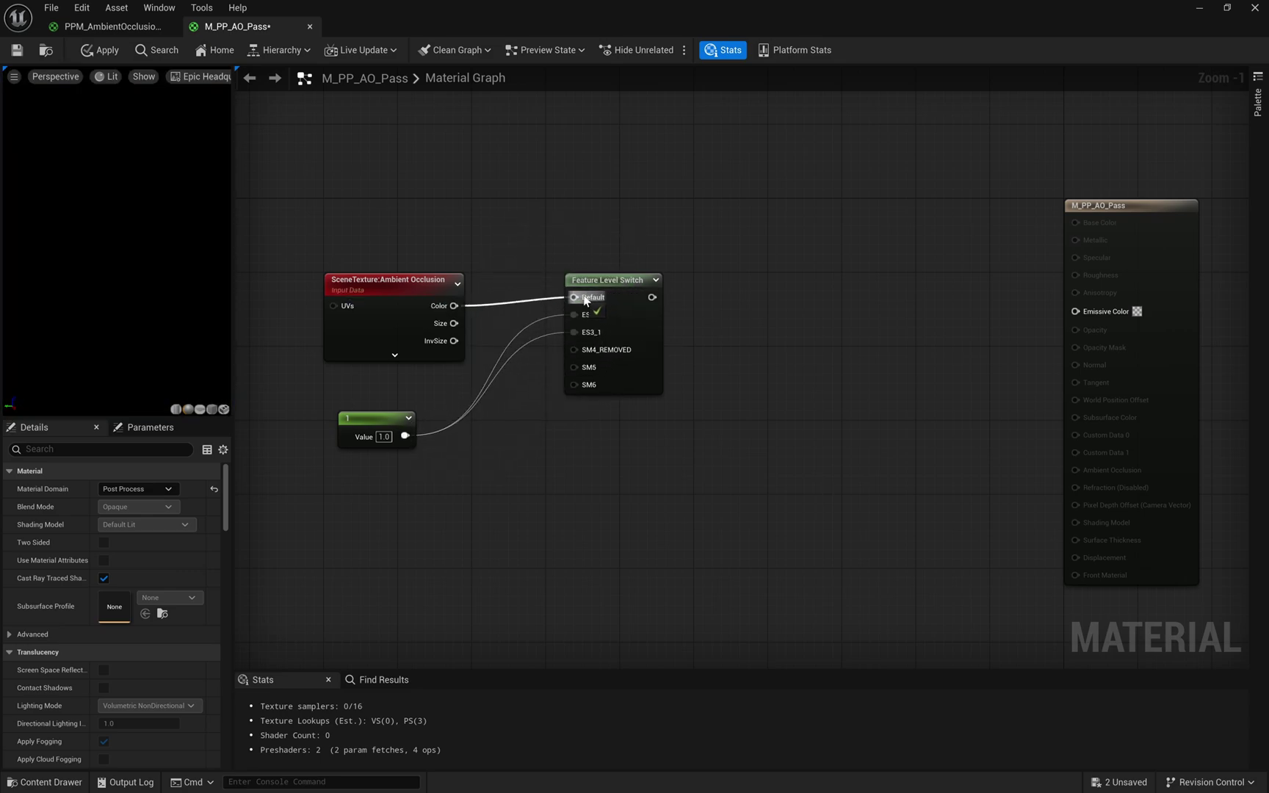
pyautogui.moveTo(441, 307); pyautogui.dragTo(594, 352)
pyautogui.moveTo(757, 333); pyautogui.dragTo(743, 332, button='right')
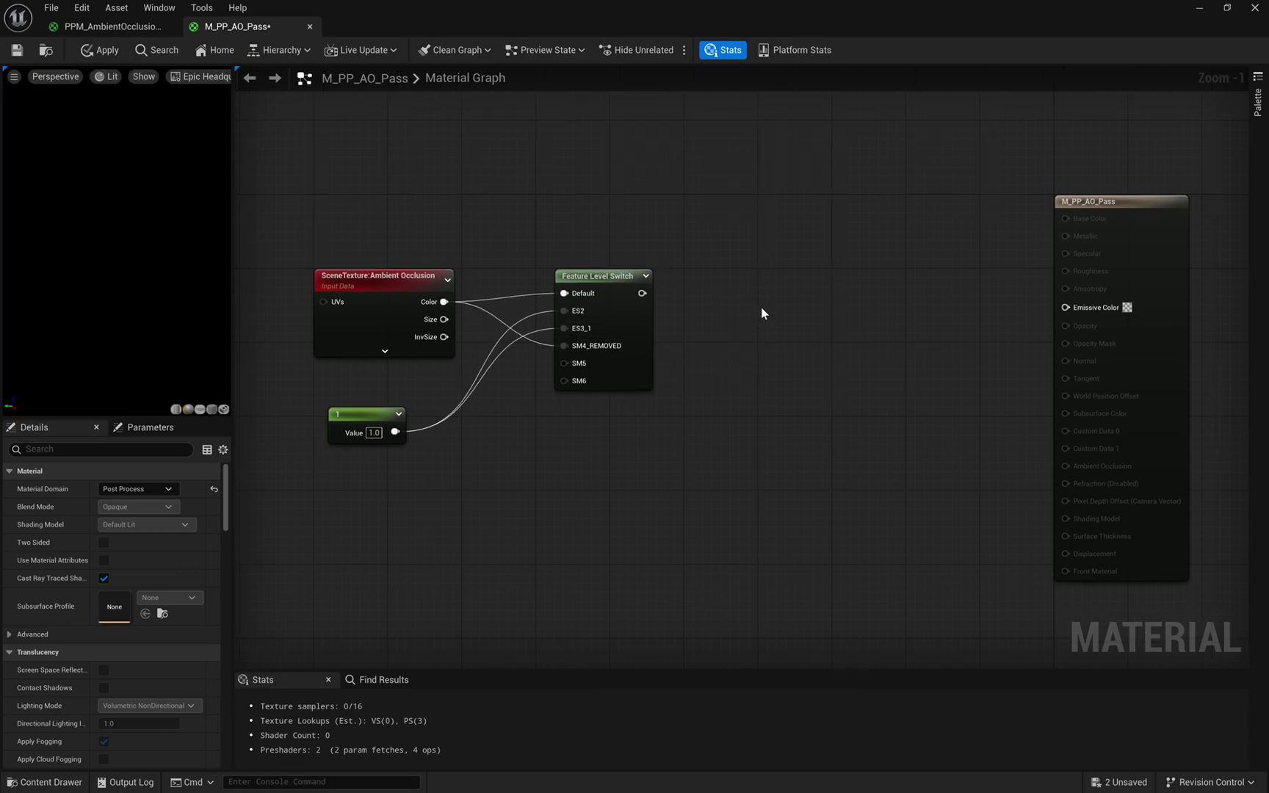
# Step: Chain the switch output into a Subtract node (B 0.5) feeding a Multiply node
pyautogui.rightClick(704, 274)
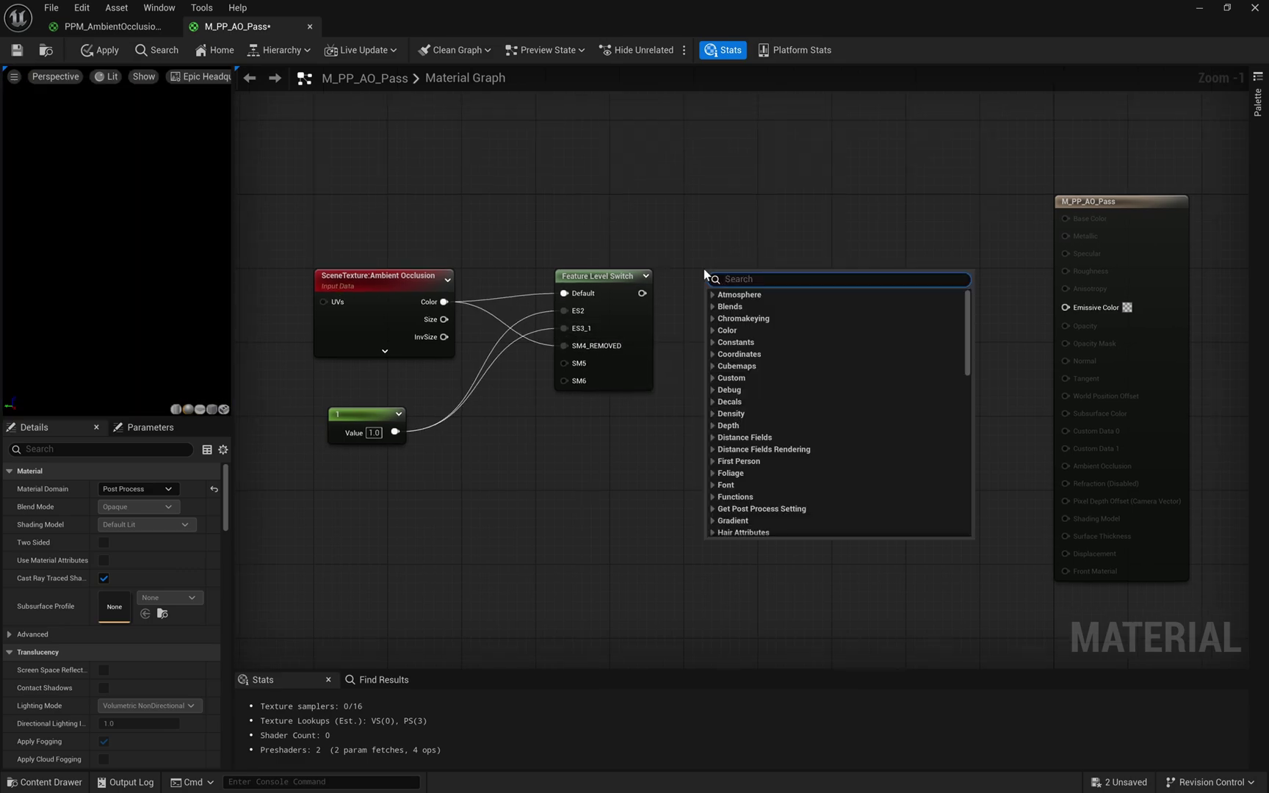
pyautogui.write('subtract')
pyautogui.press('Return')
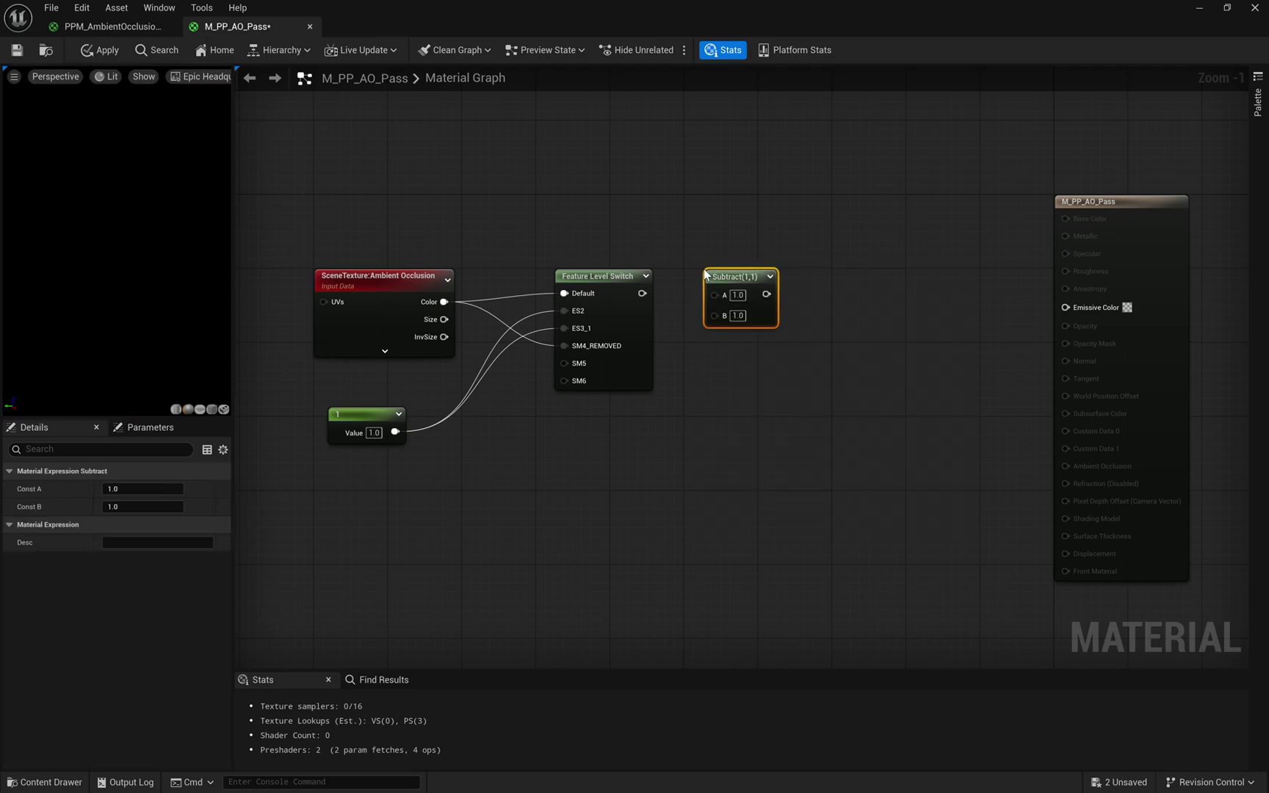
pyautogui.click(824, 274)
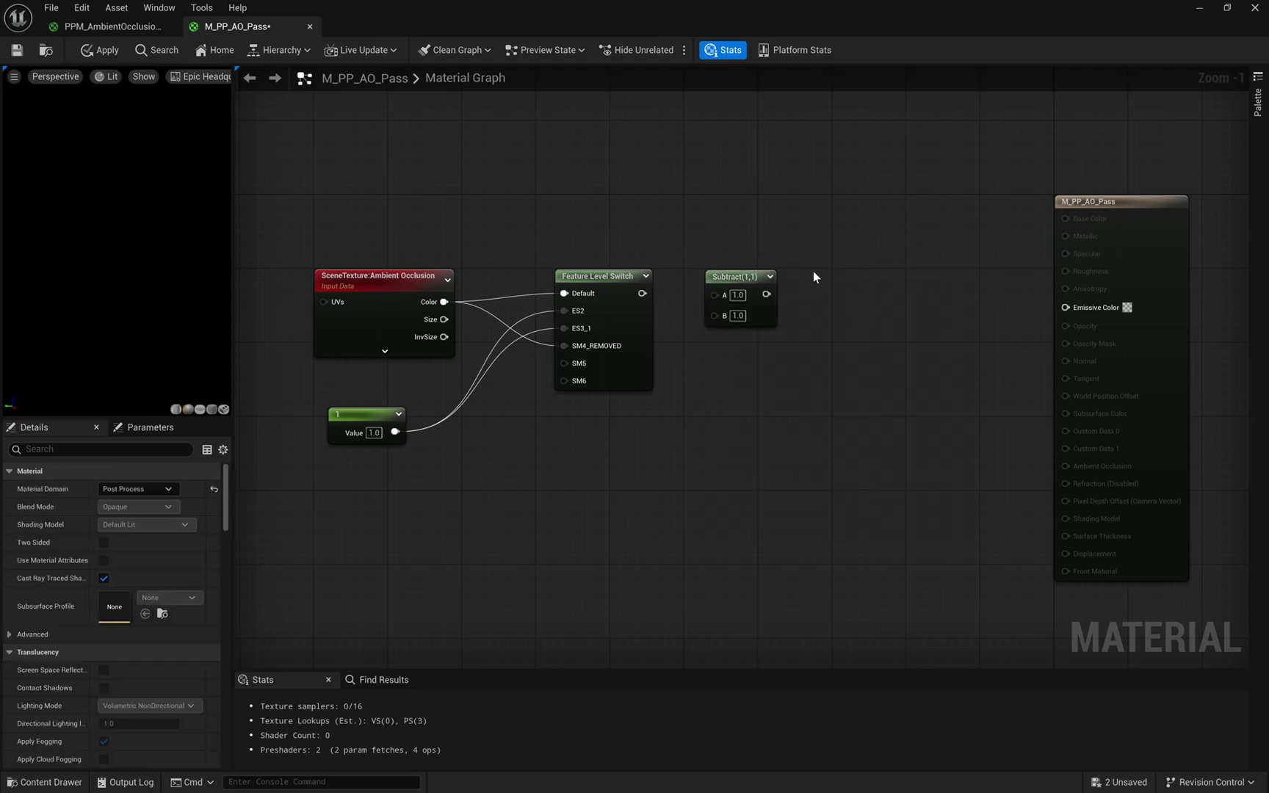
pyautogui.click(814, 271)
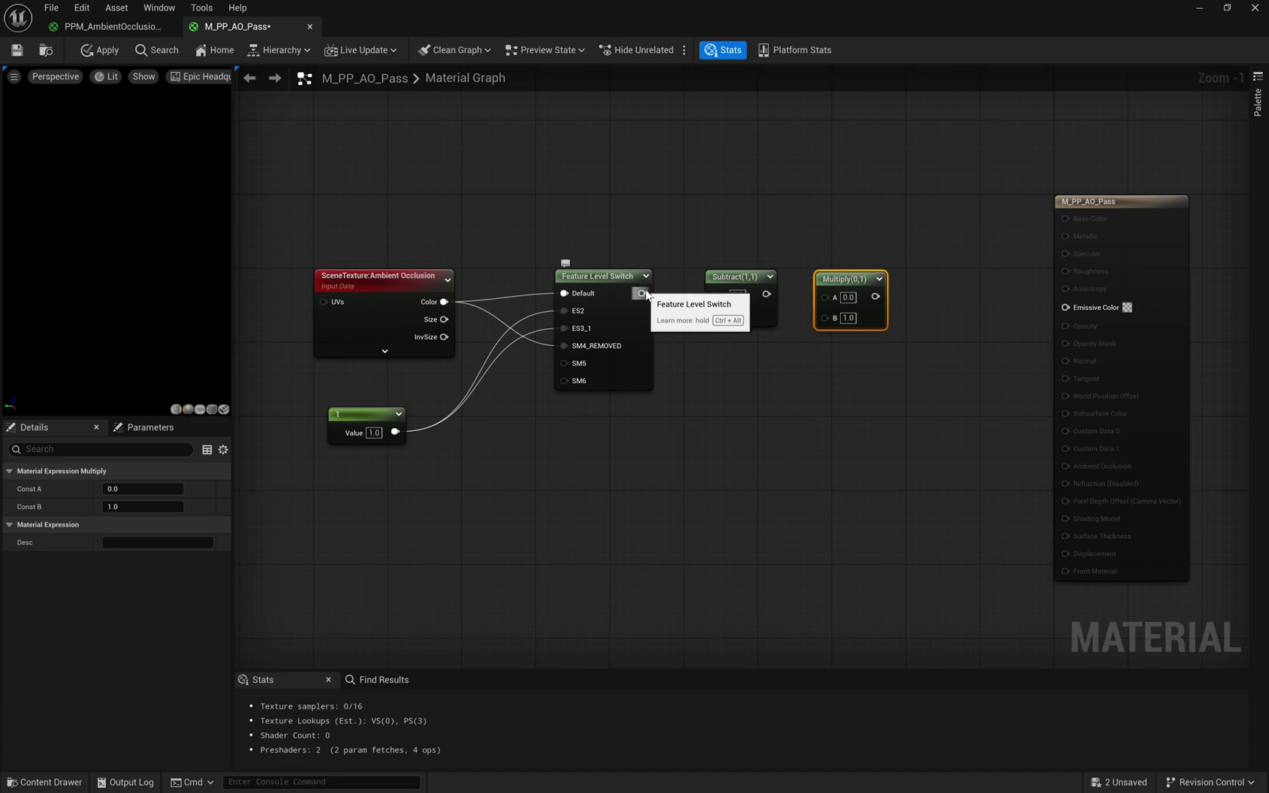
pyautogui.moveTo(642, 293); pyautogui.dragTo(834, 298)
pyautogui.click(737, 313)
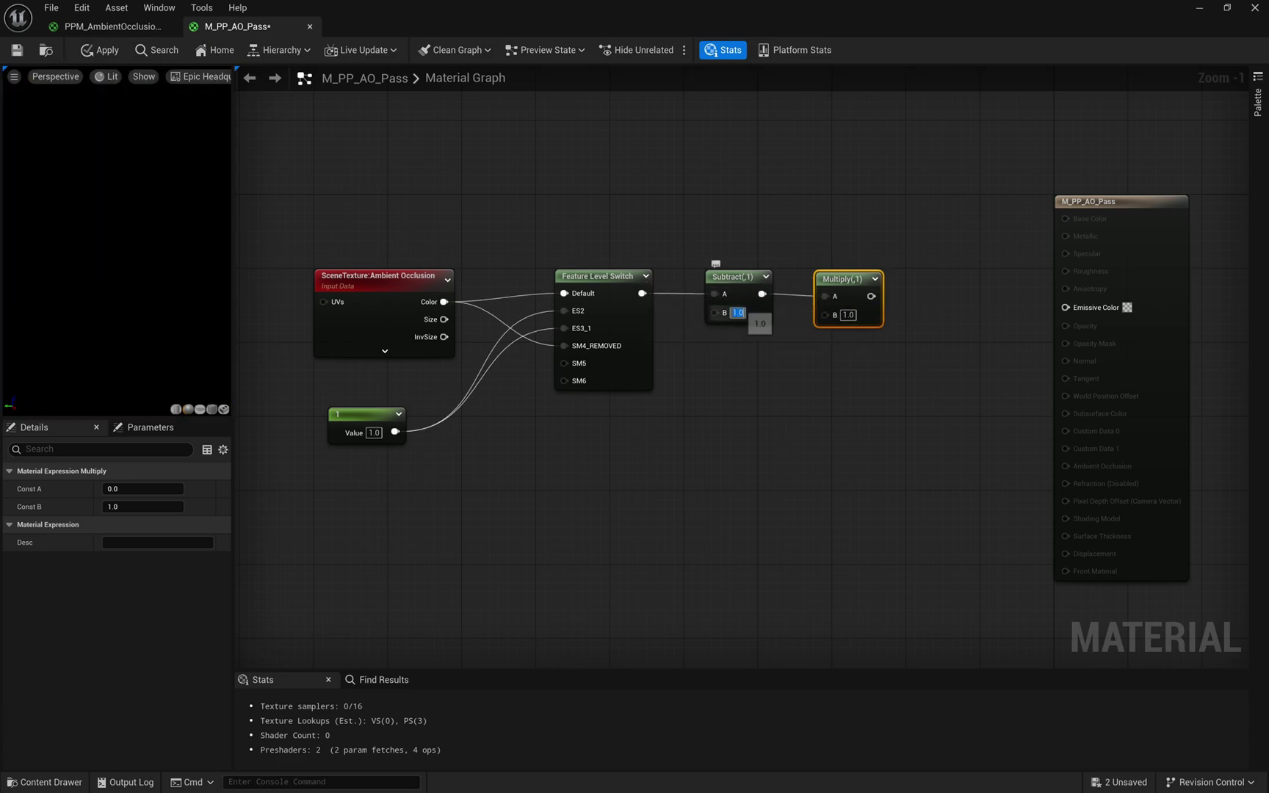
pyautogui.write('0')
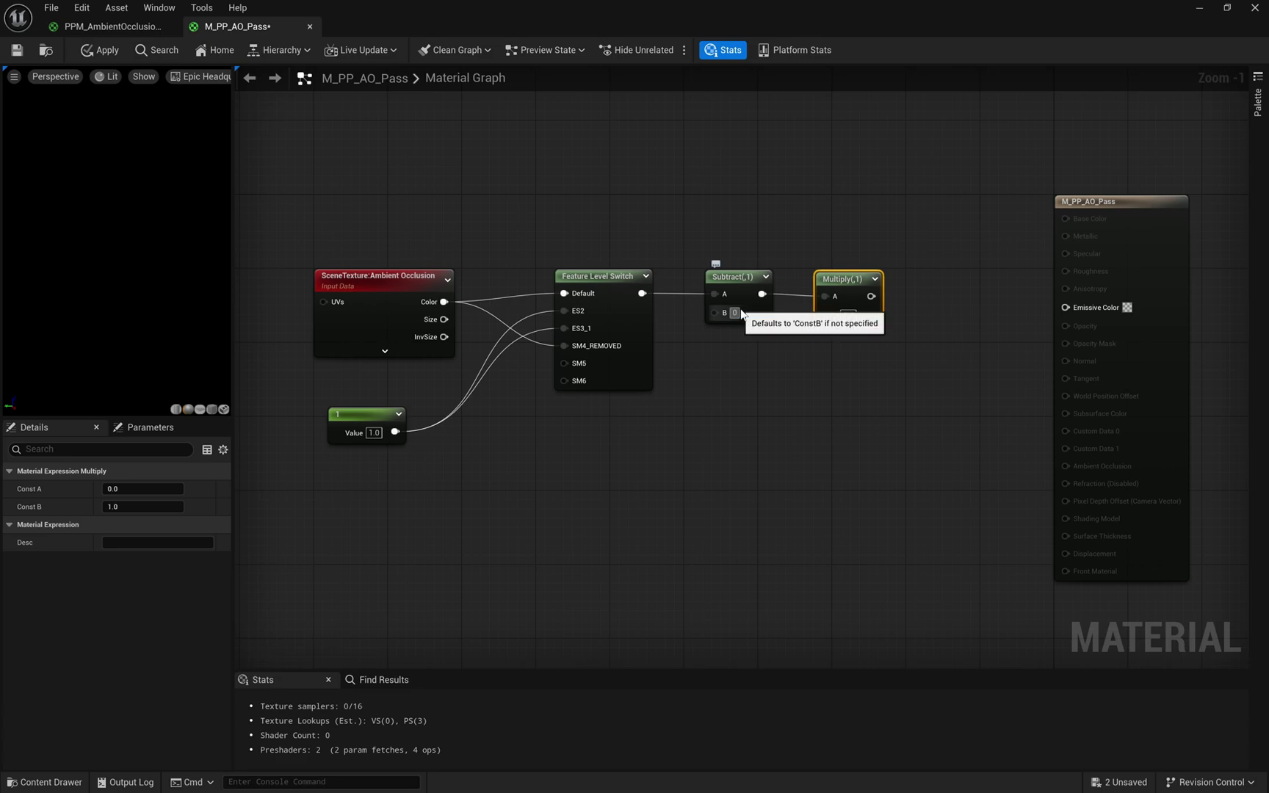
pyautogui.write('.5')
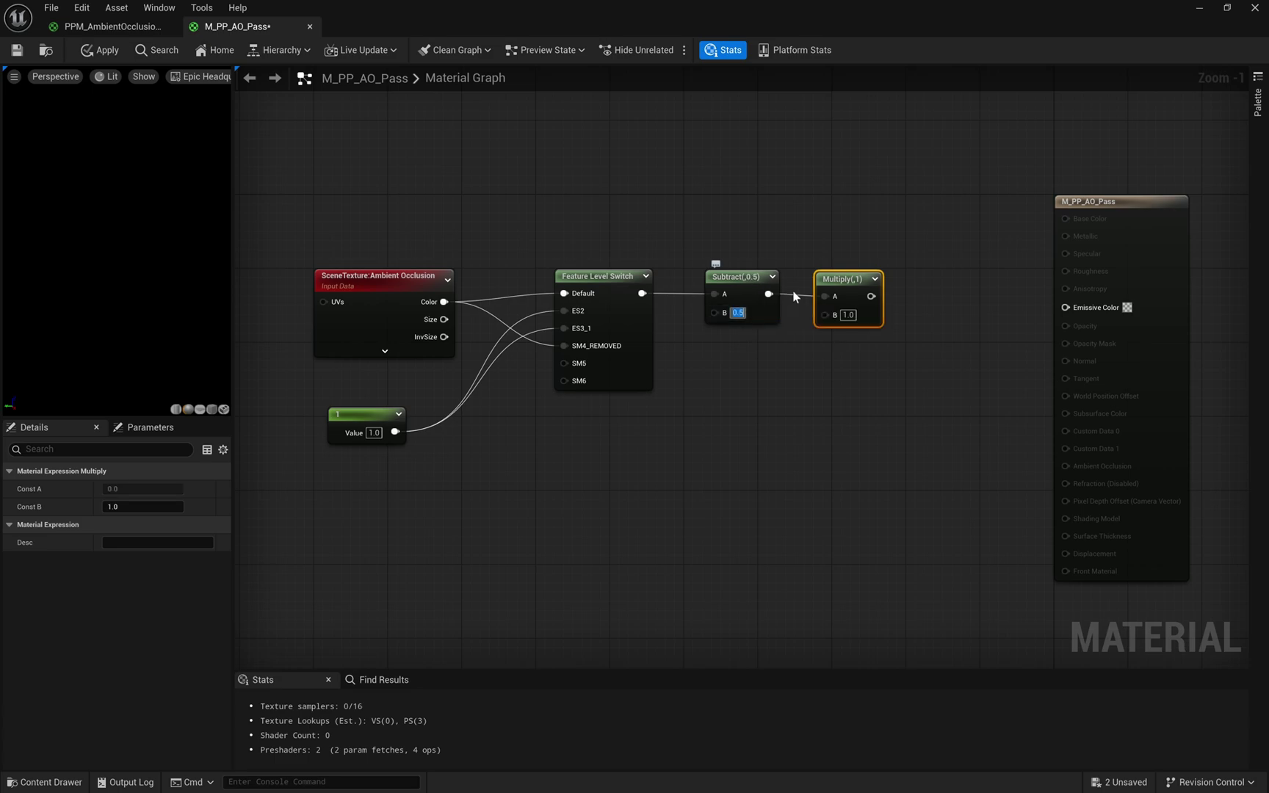
# Step: Select all five graph nodes and move them left to make room
pyautogui.moveTo(878, 254); pyautogui.dragTo(323, 449)
pyautogui.moveTo(346, 331); pyautogui.dragTo(253, 318)
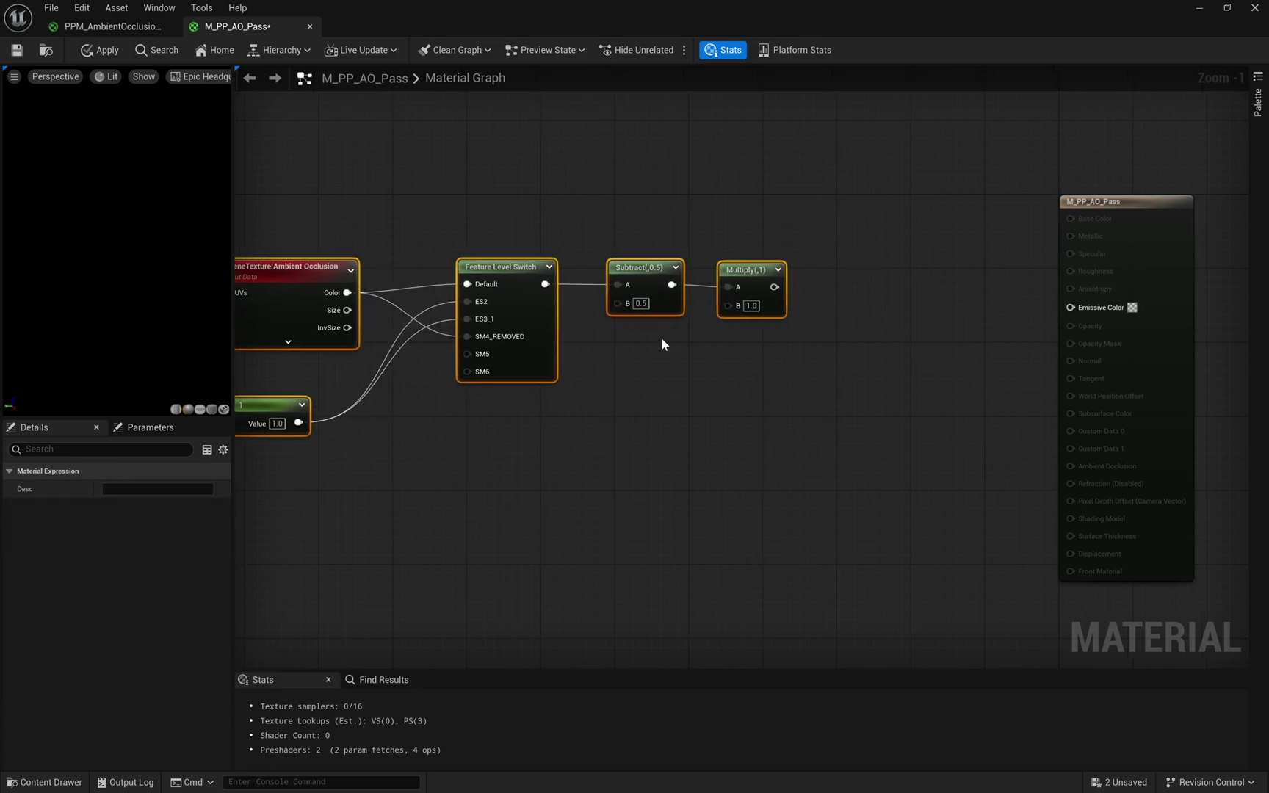
pyautogui.click(764, 332)
pyautogui.moveTo(764, 334); pyautogui.dragTo(760, 344, button='right')
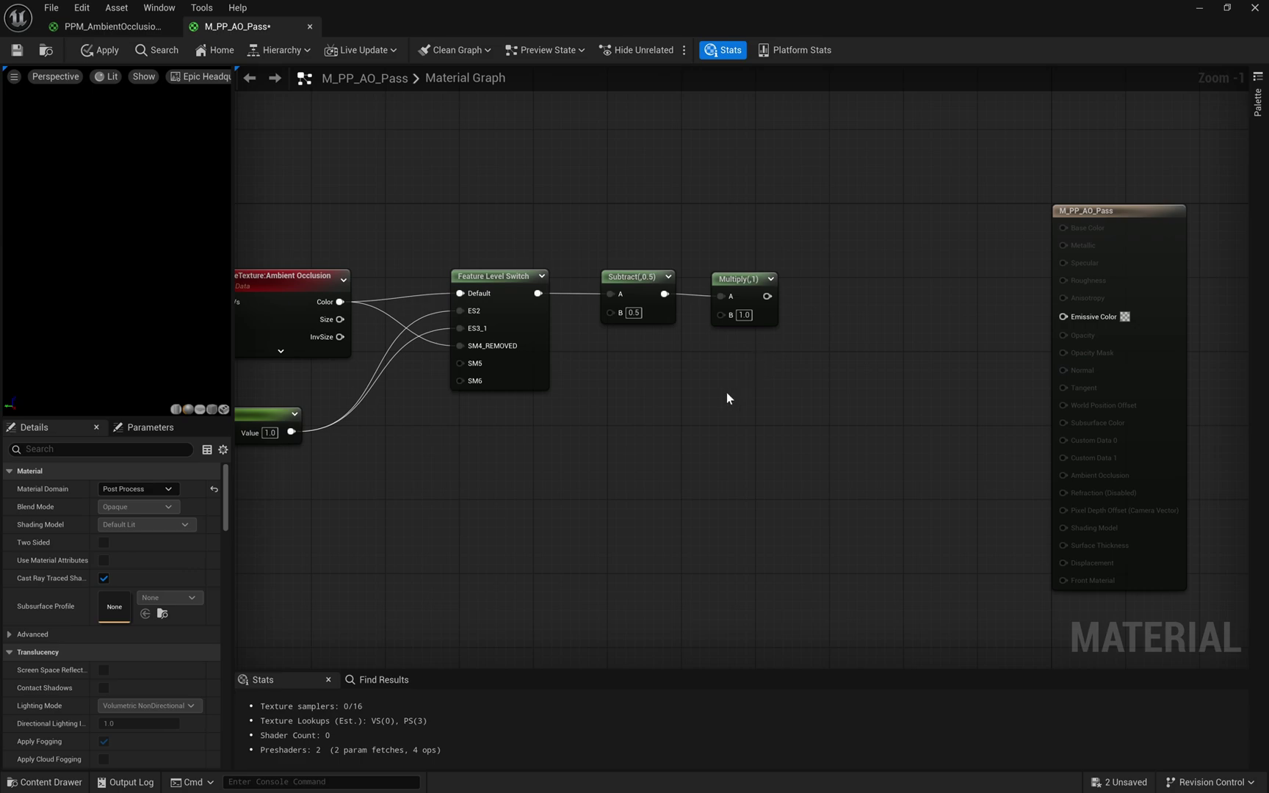
# Step: Wire a new AO_Contrast scalar parameter into the Multiply node's B input
pyautogui.click(642, 403)
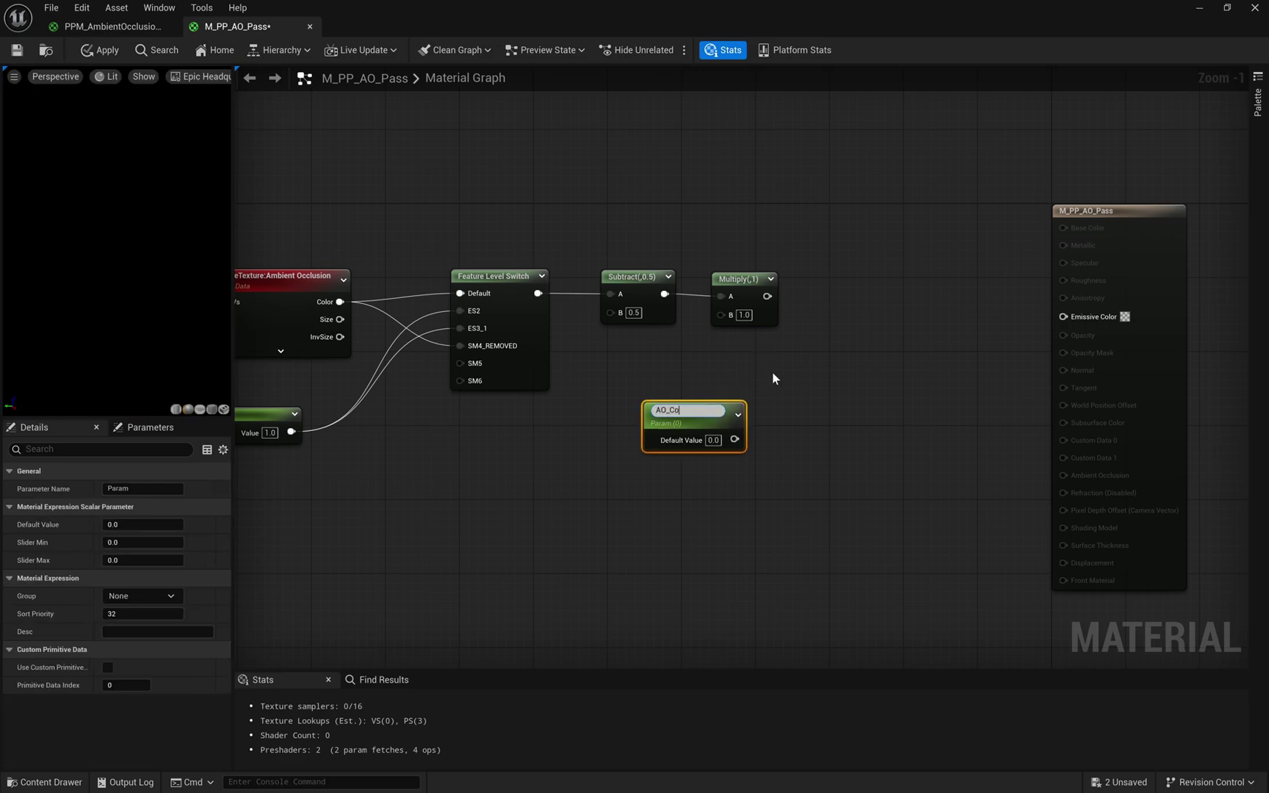
pyautogui.write('AO_Contrast')
pyautogui.press('Return')
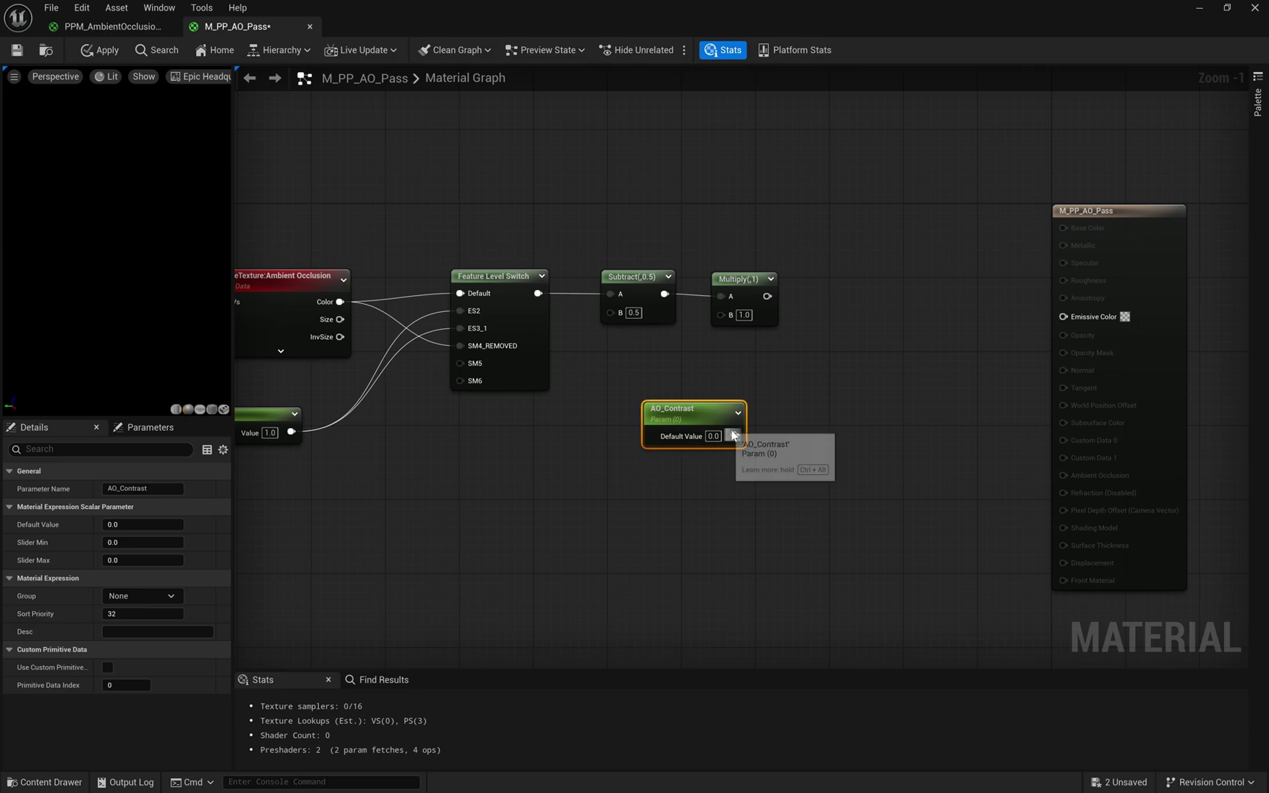
pyautogui.moveTo(735, 435); pyautogui.dragTo(724, 316)
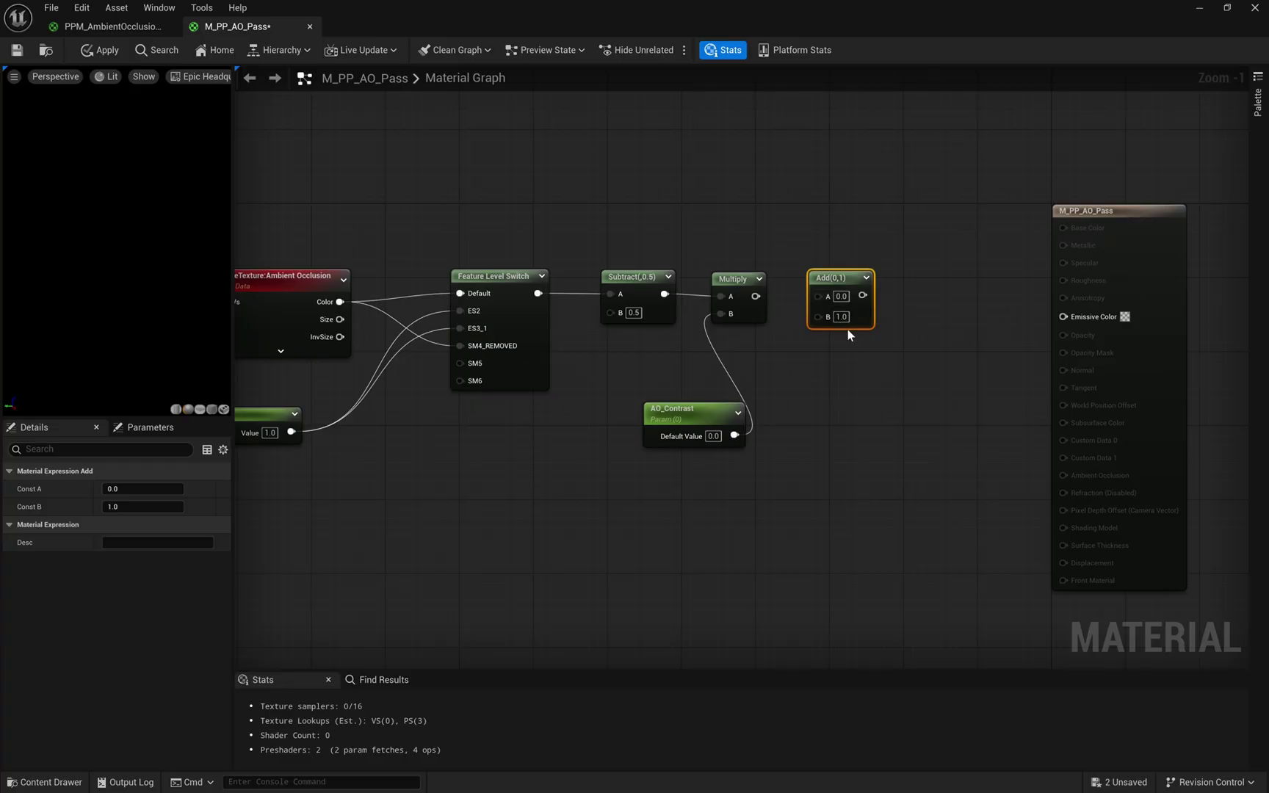
# Step: Feed Multiply into an Add node with B 0.5, then chain a second Add node
pyautogui.moveTo(755, 296); pyautogui.dragTo(827, 295)
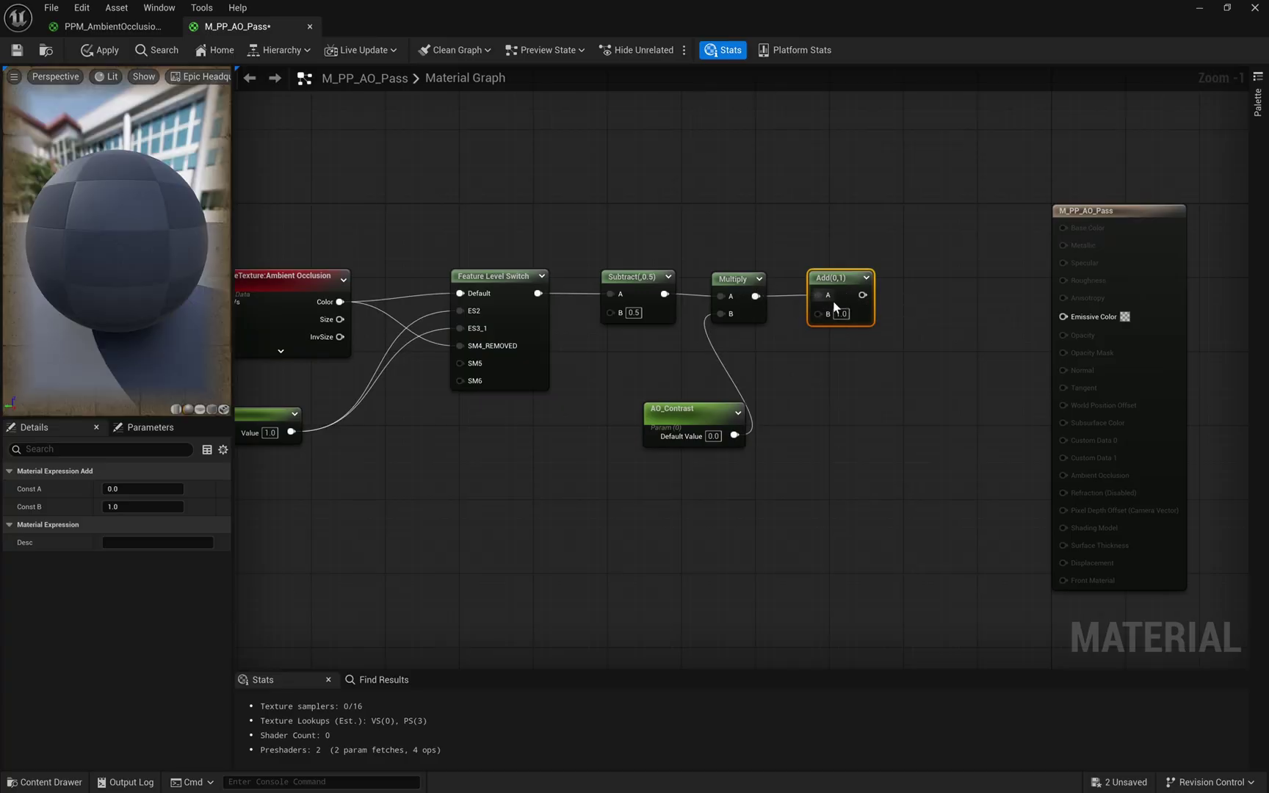
pyautogui.write('0.5')
pyautogui.press('Return')
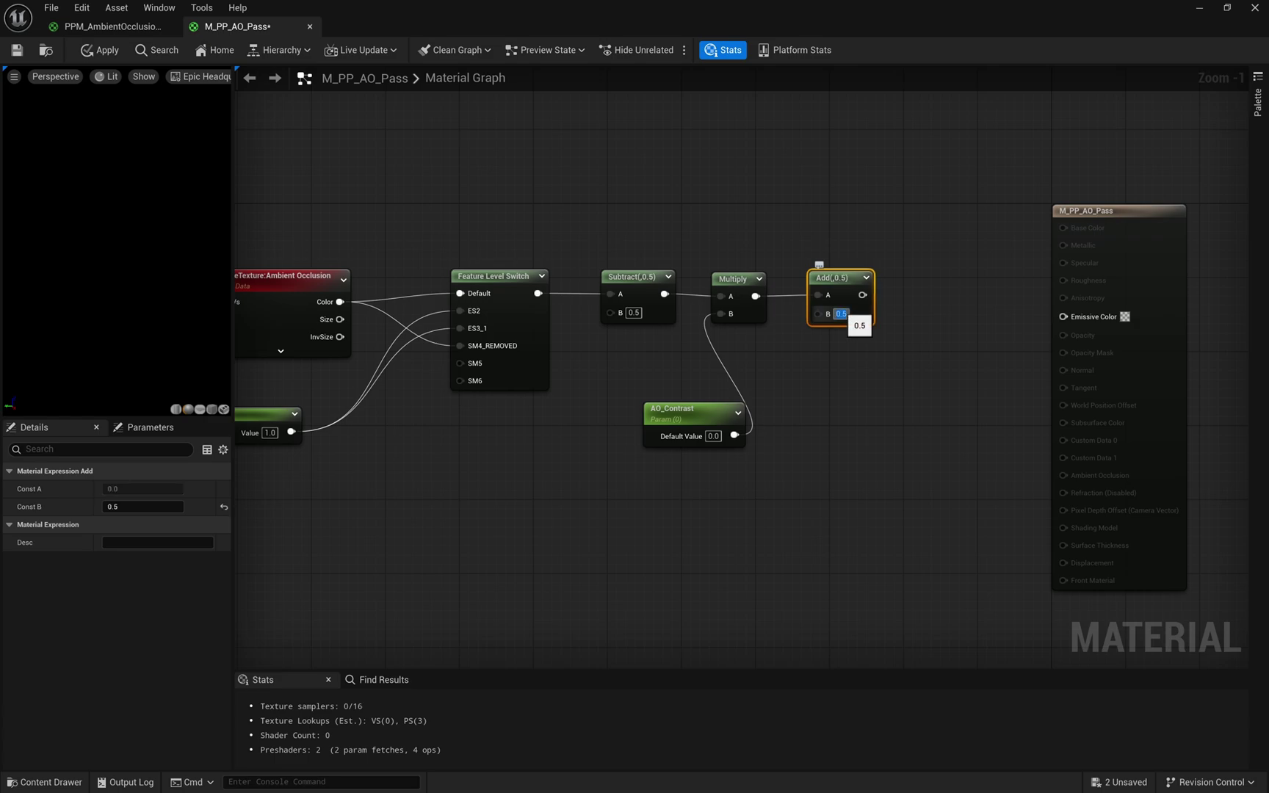
pyautogui.click(819, 424)
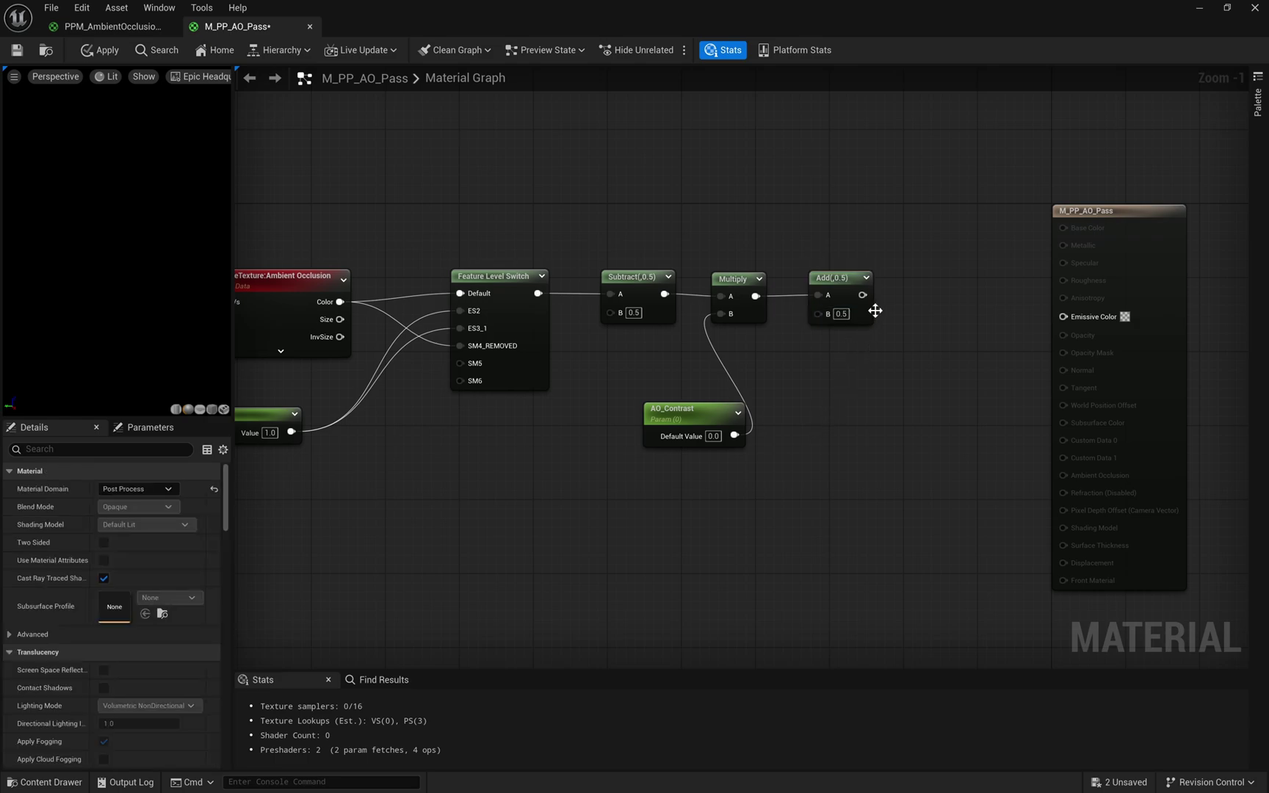
pyautogui.click(910, 281)
pyautogui.moveTo(863, 294)
pyautogui.mouseDown()
pyautogui.moveTo(908, 325)
pyautogui.moveTo(955, 282)
pyautogui.mouseUp()
pyautogui.moveTo(997, 229)
pyautogui.mouseDown()
pyautogui.moveTo(720, 330)
pyautogui.moveTo(639, 345)
pyautogui.mouseUp()
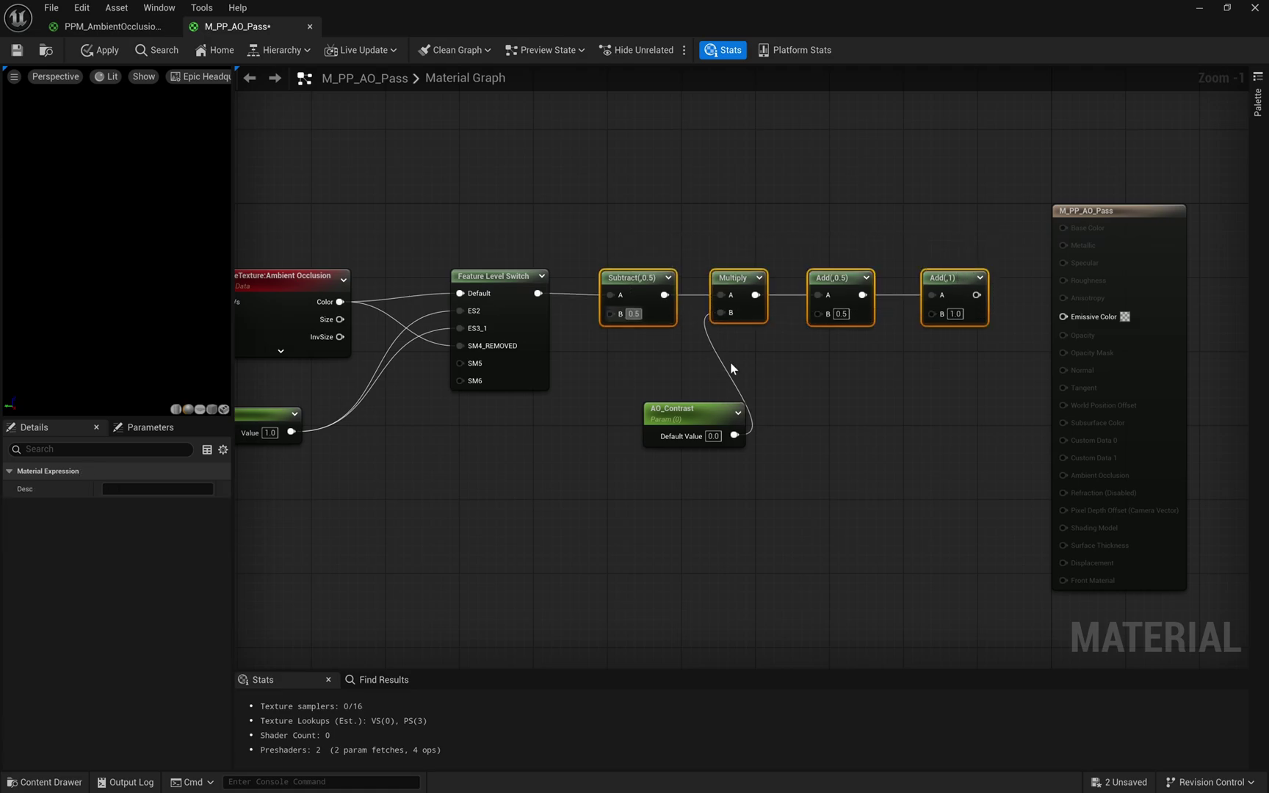
pyautogui.click(920, 371)
# Step: Wire a new AO_ContrastBias scalar parameter into the last Add node's B input
pyautogui.click(825, 397)
pyautogui.write('stBias')
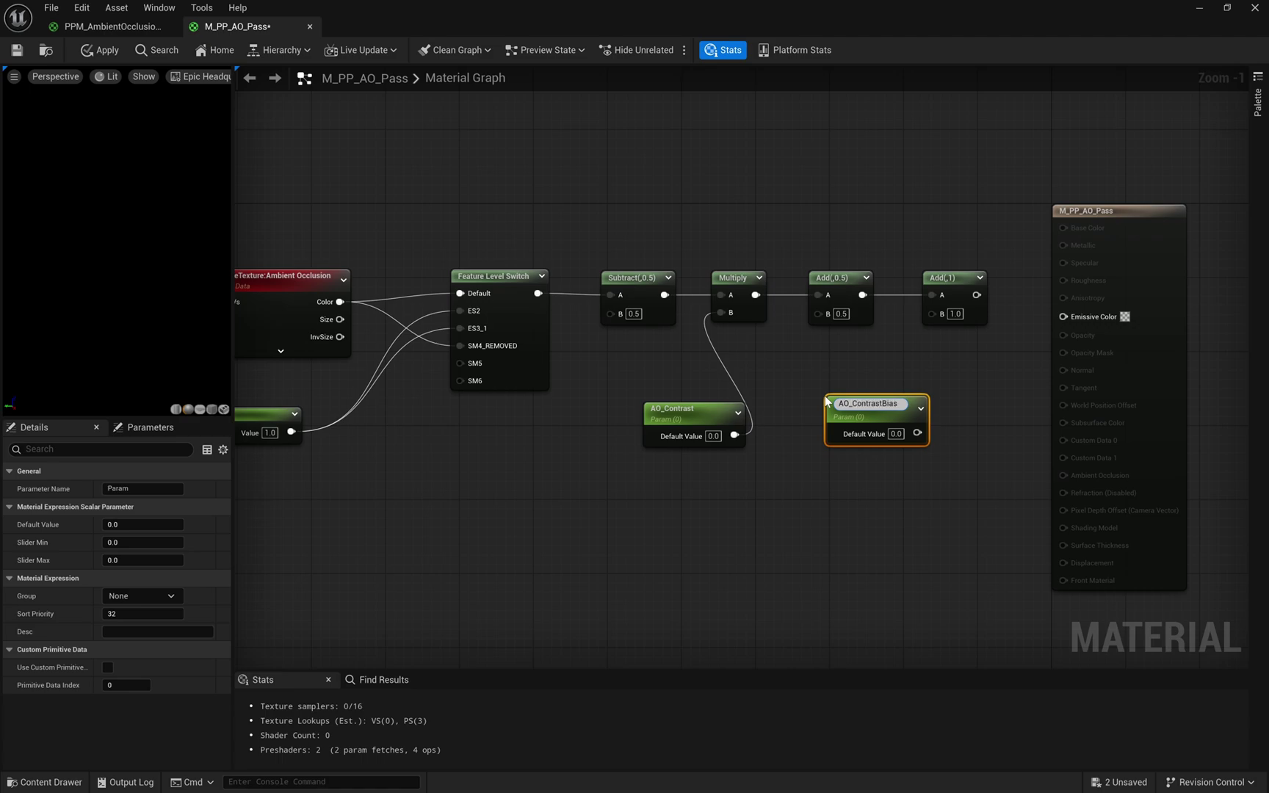
pyautogui.press('Return')
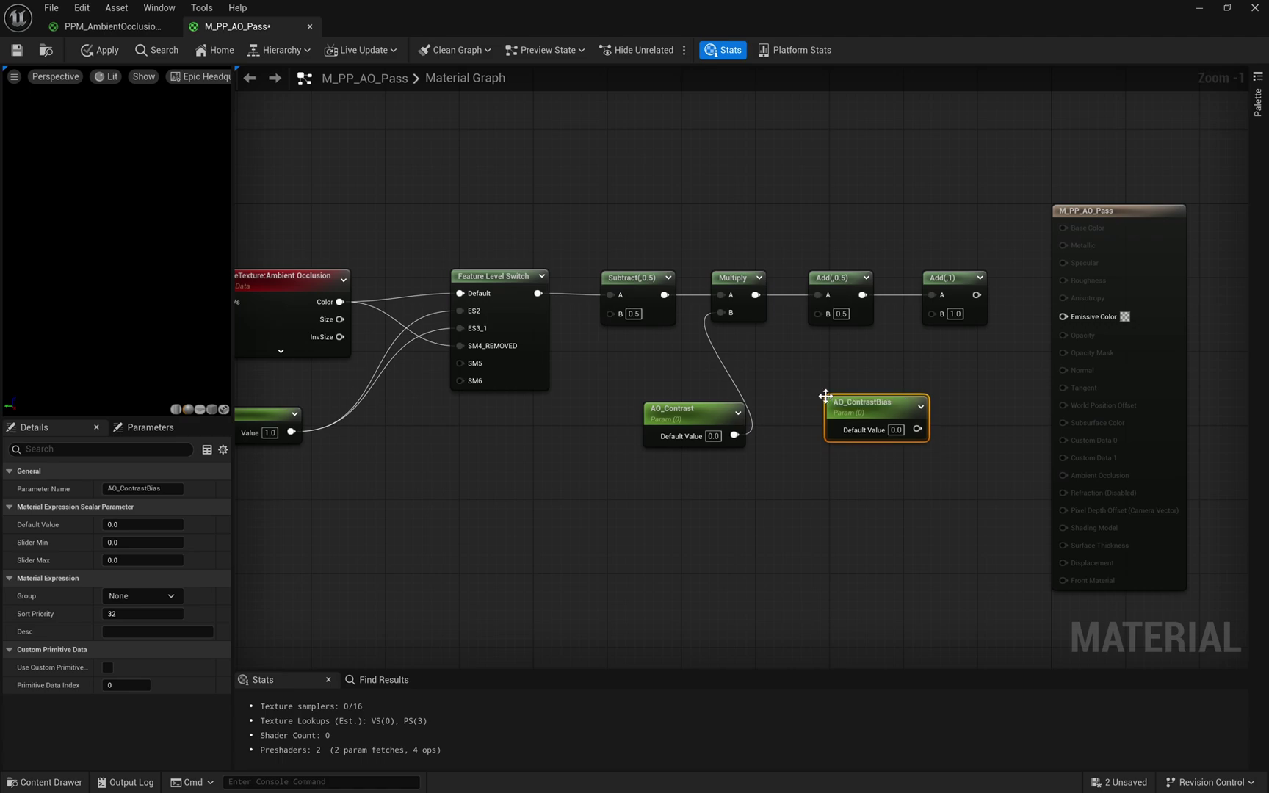
pyautogui.moveTo(912, 430); pyautogui.dragTo(1057, 316)
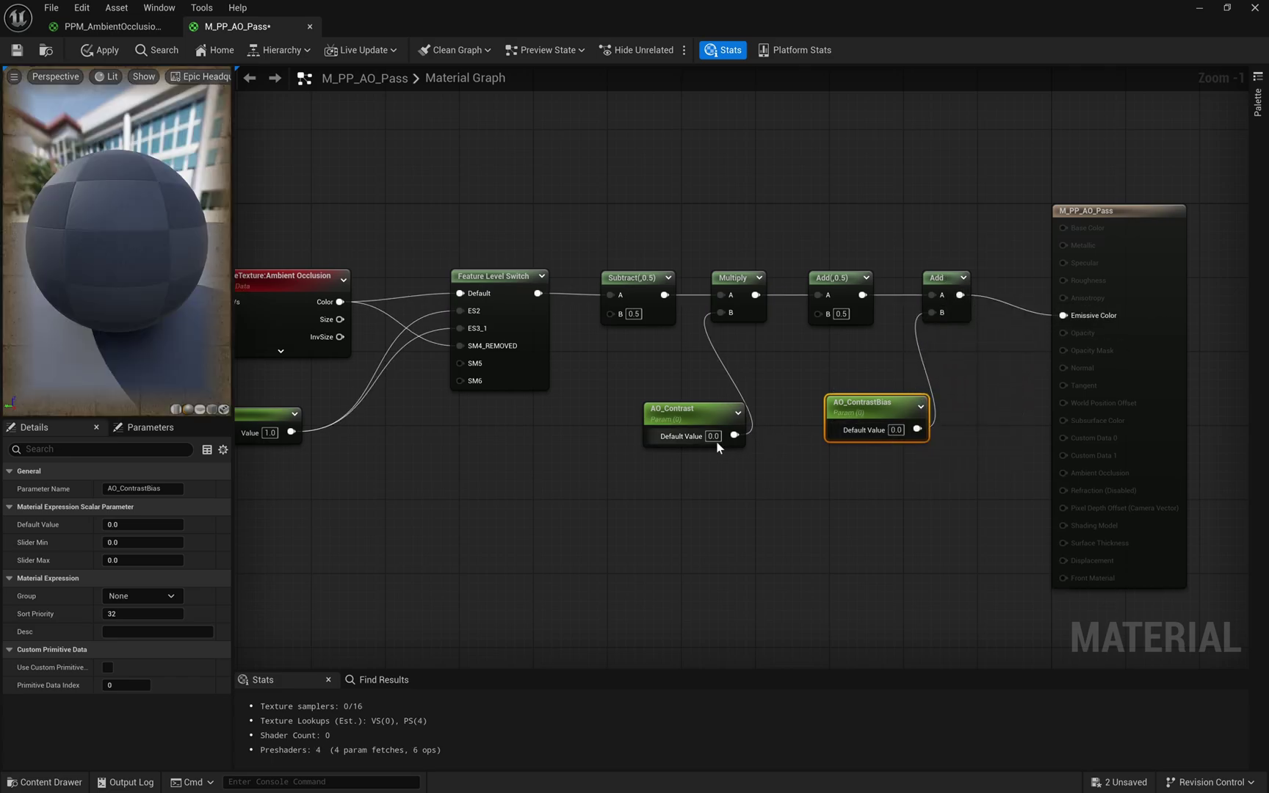
# Step: Set AO_Contrast's default value to 1.0 and apply the material
pyautogui.write('1')
pyautogui.click(731, 448)
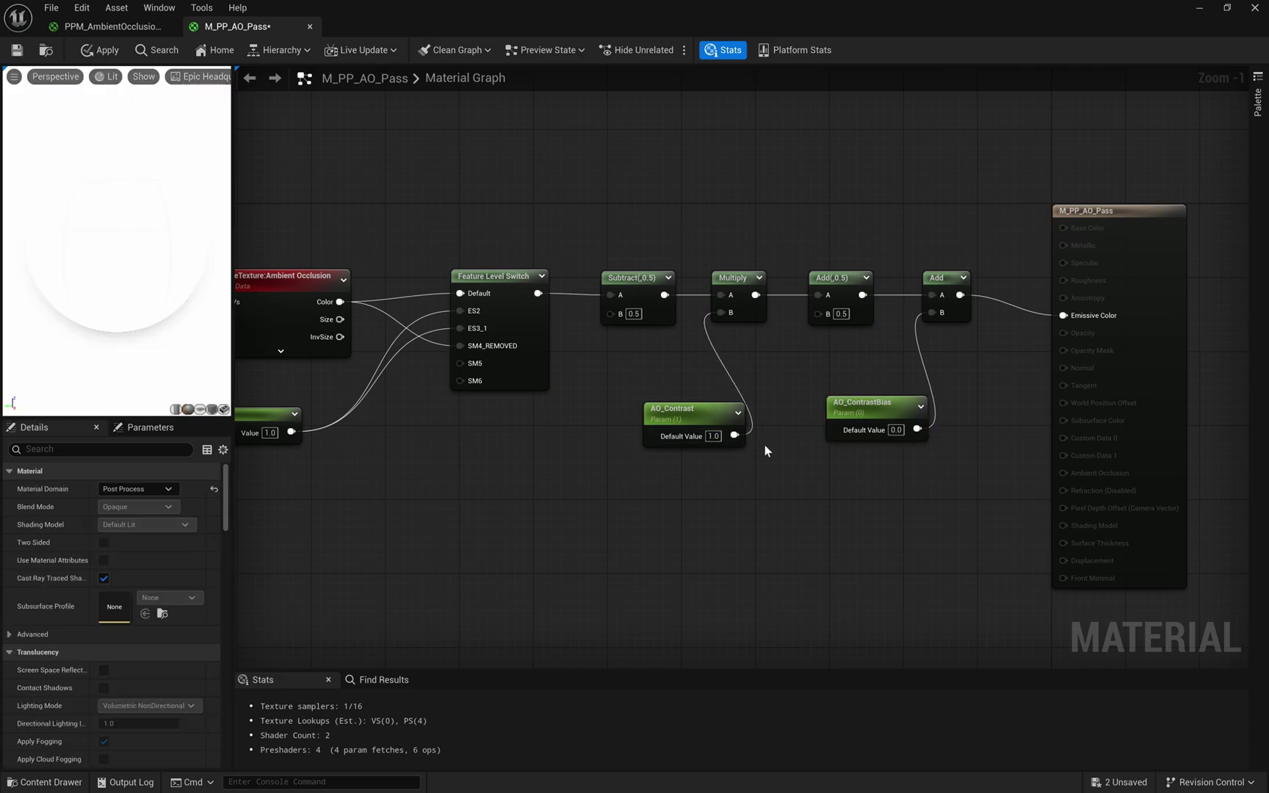
pyautogui.scroll(-1, 618, 433)
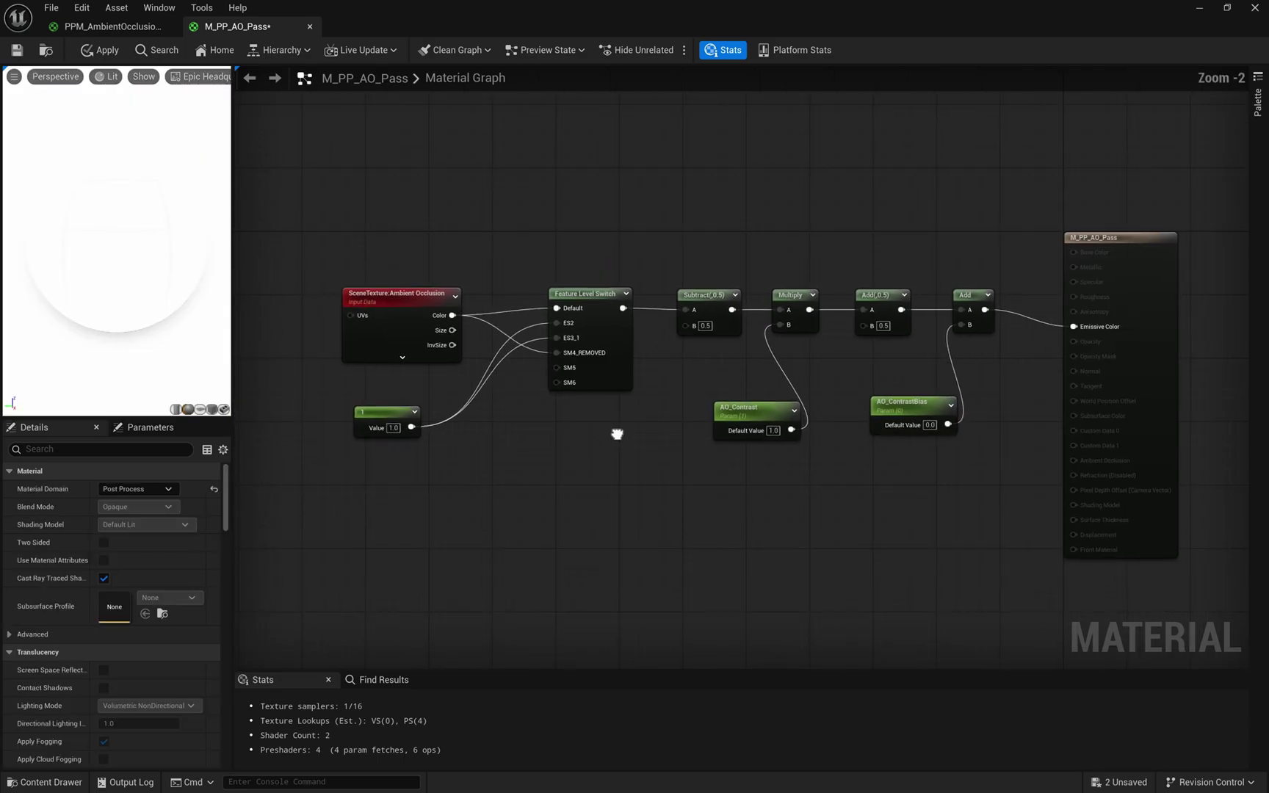
pyautogui.click(105, 54)
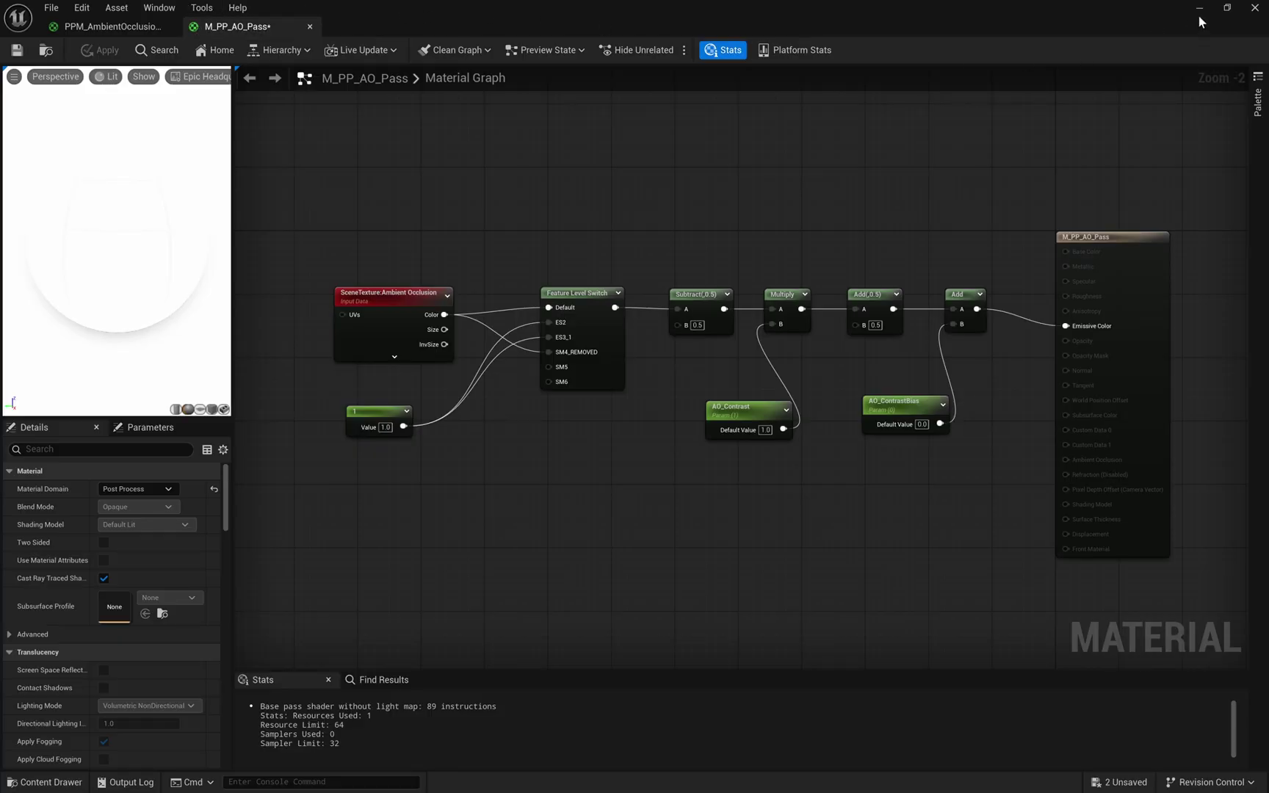
# Step: Minimize the material editor and create a material instance from M_PP_AO_Pass in AO_DP_Tutorial
pyautogui.click(1200, 11)
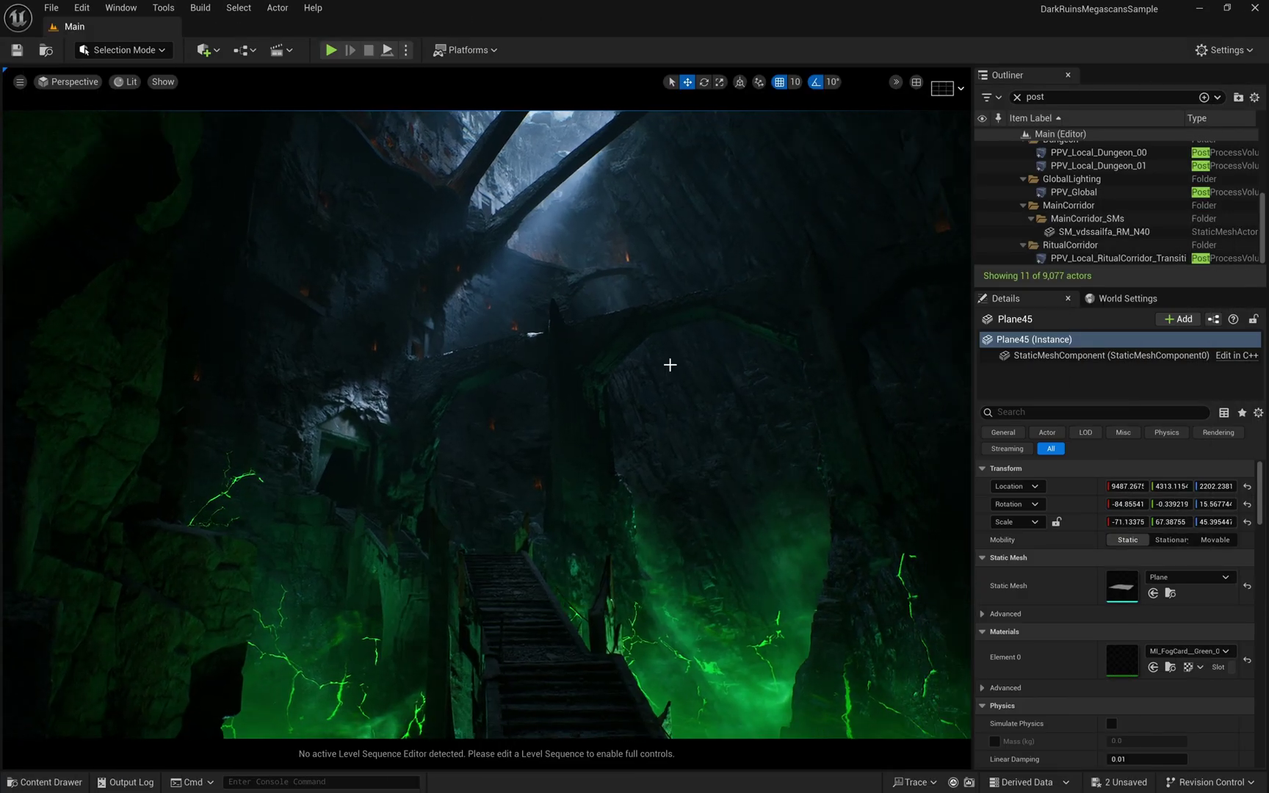
pyautogui.hotkey('ctrl', 'space')
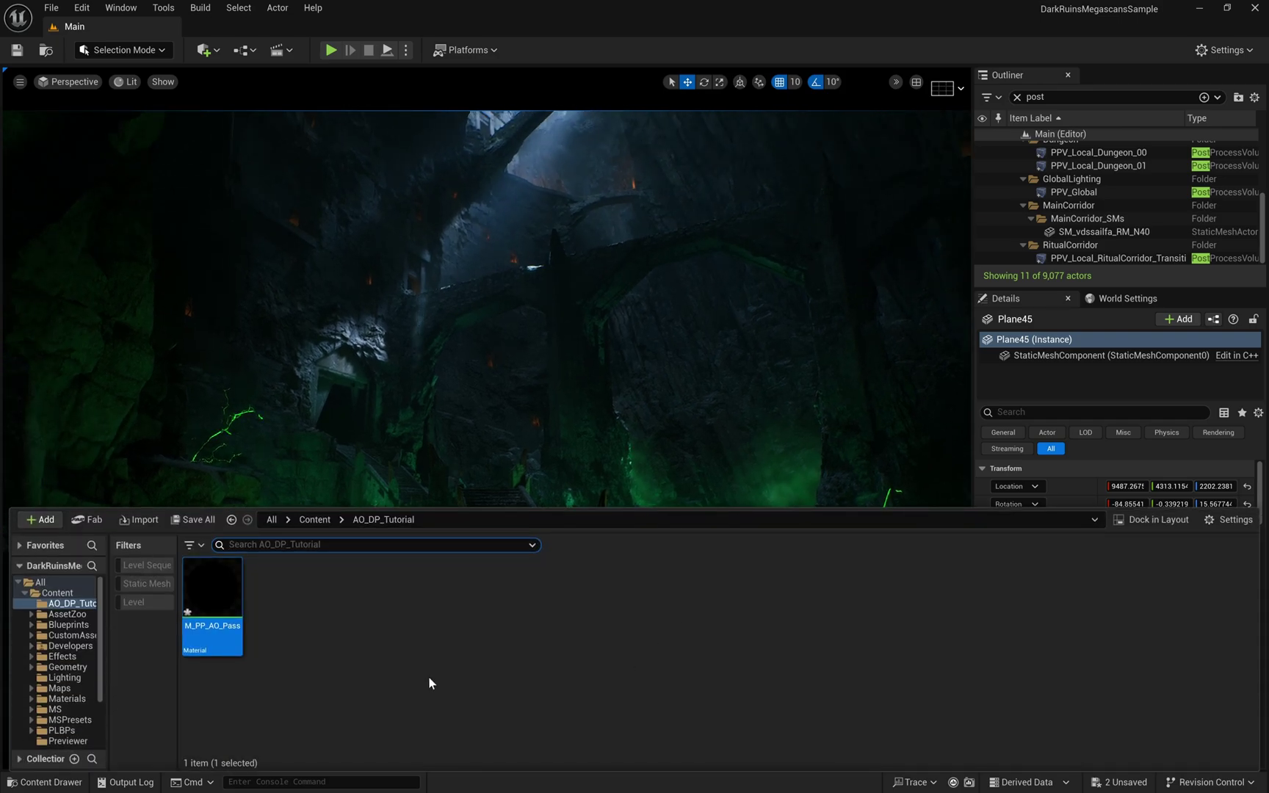
pyautogui.rightClick(213, 610)
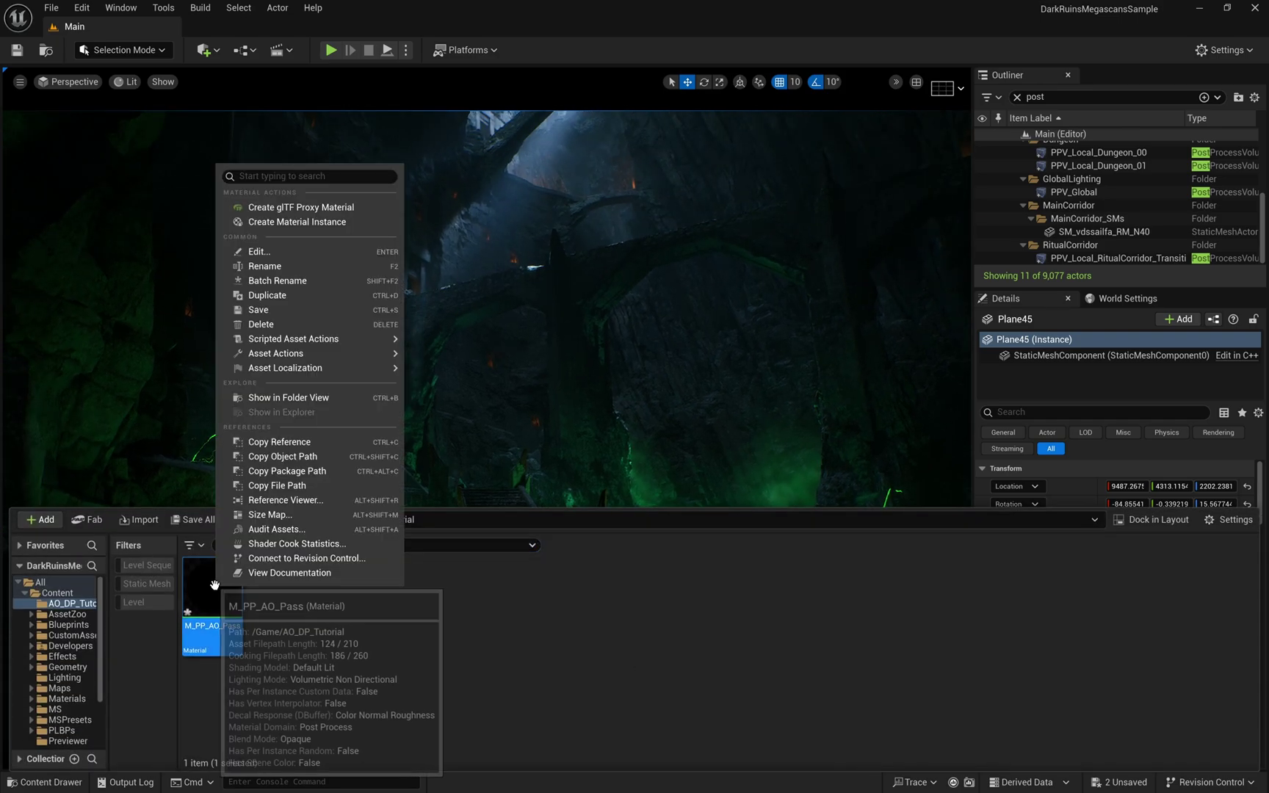
pyautogui.click(284, 222)
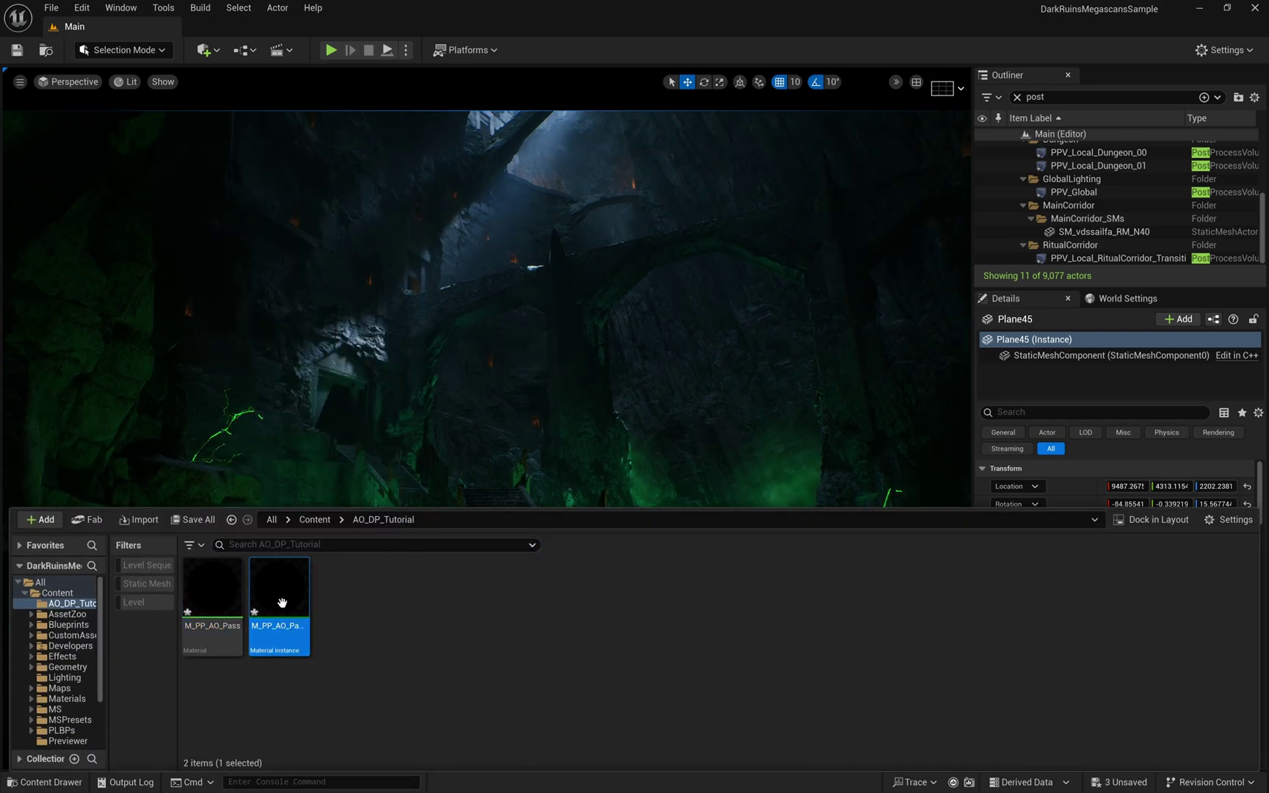
pyautogui.hotkey('ctrl', 'space')
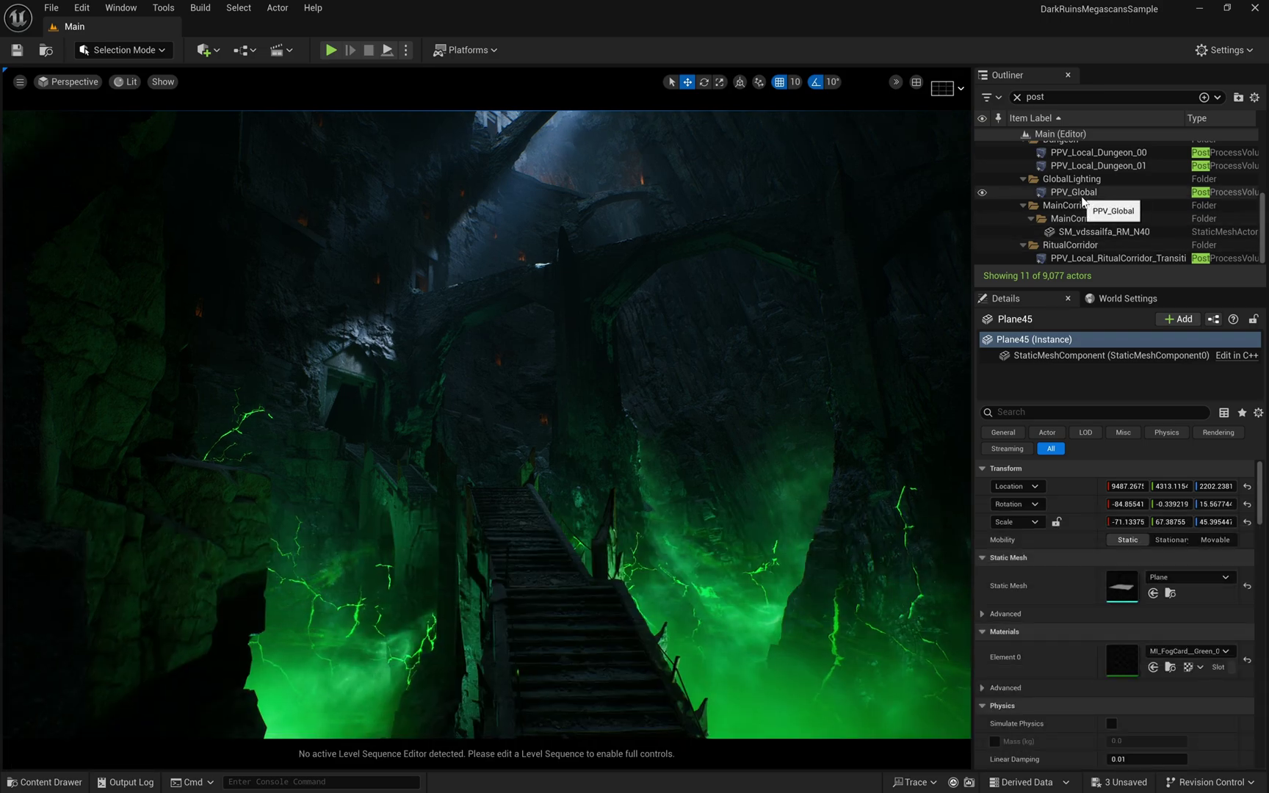
# Step: Add M_PP_AO_Pass_Inst as an Asset reference in PPV_Global's post process materials
pyautogui.click(1076, 193)
pyautogui.scroll(-10, 1008, 649)
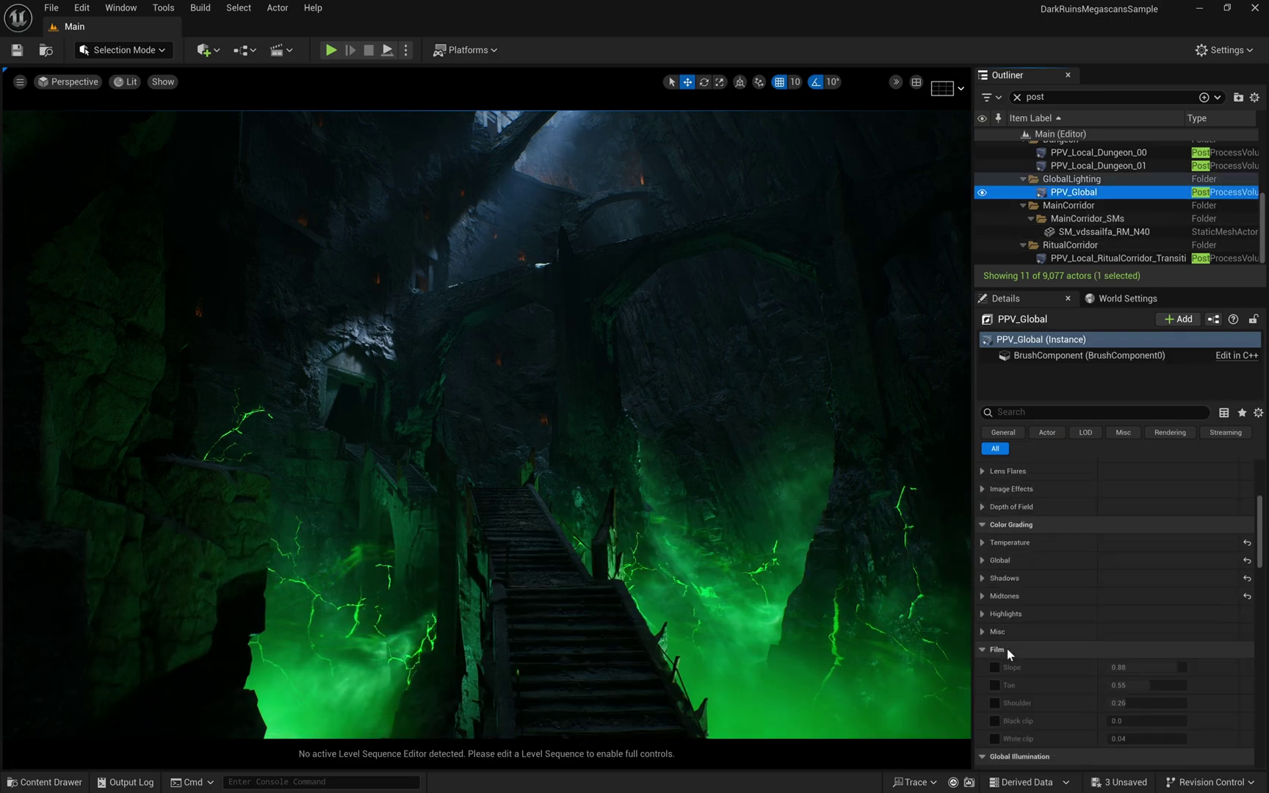
pyautogui.scroll(-8, 1007, 649)
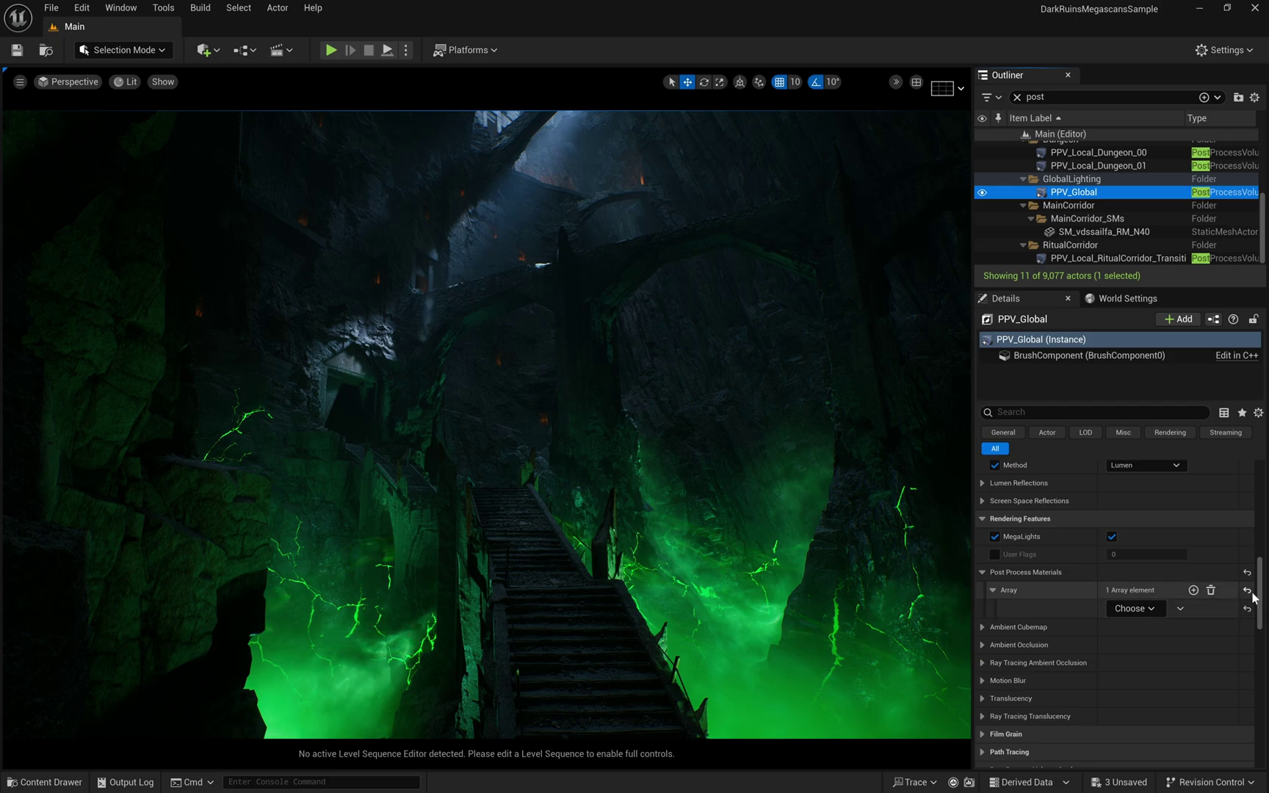
pyautogui.click(1211, 590)
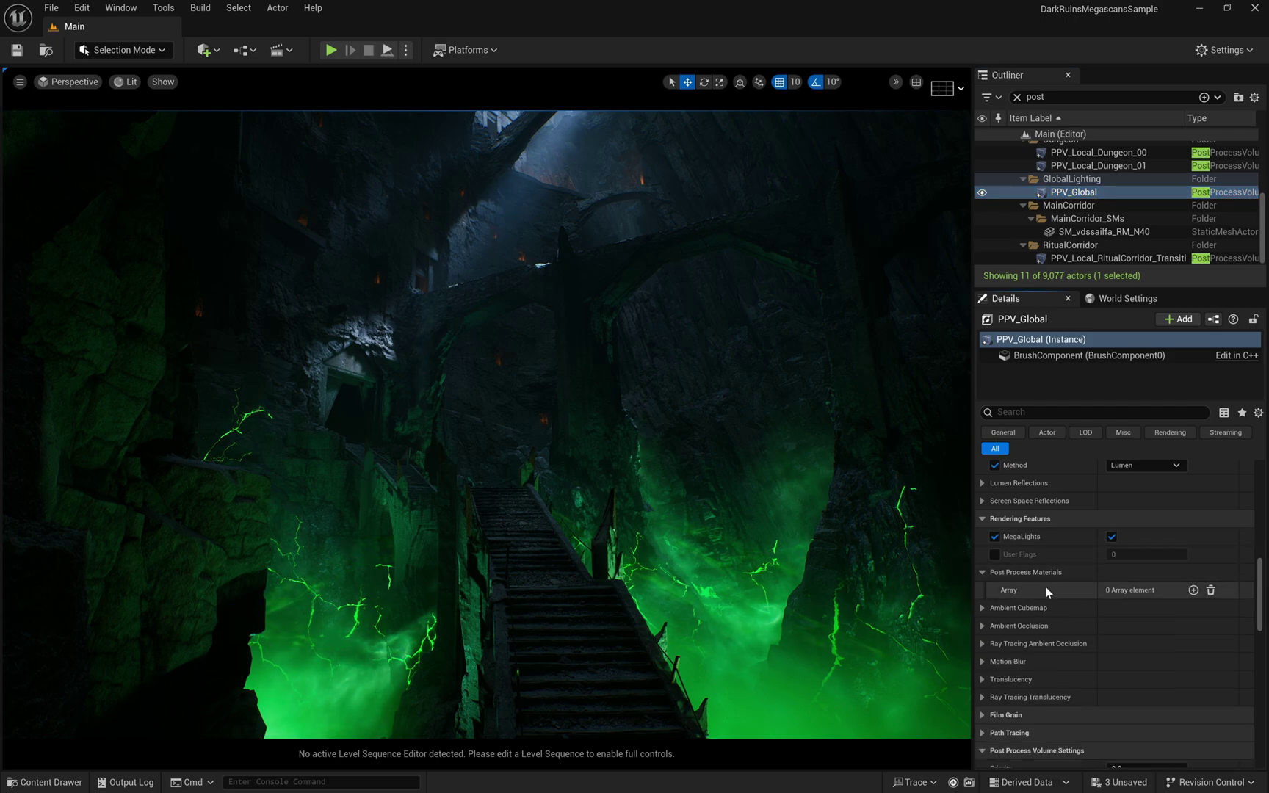
pyautogui.click(1193, 590)
pyautogui.click(1145, 610)
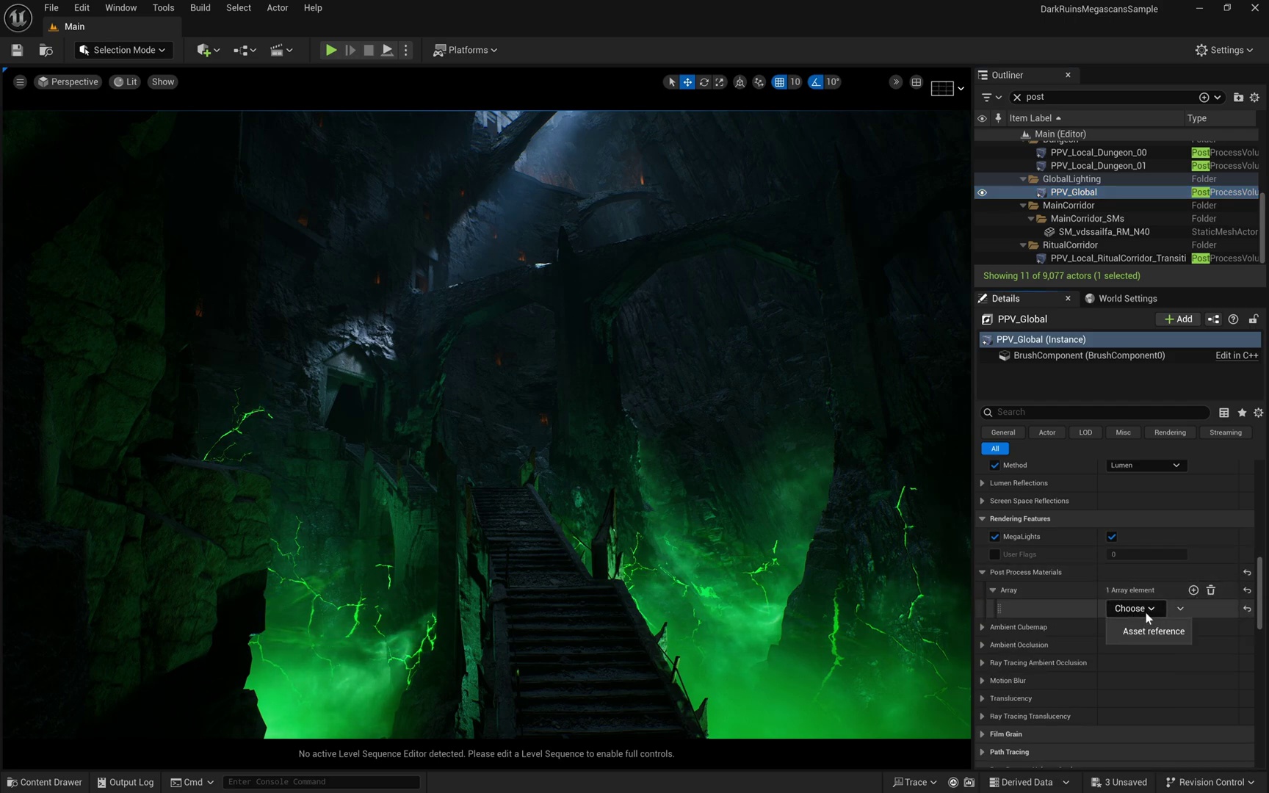
pyautogui.click(1143, 628)
pyautogui.click(1157, 612)
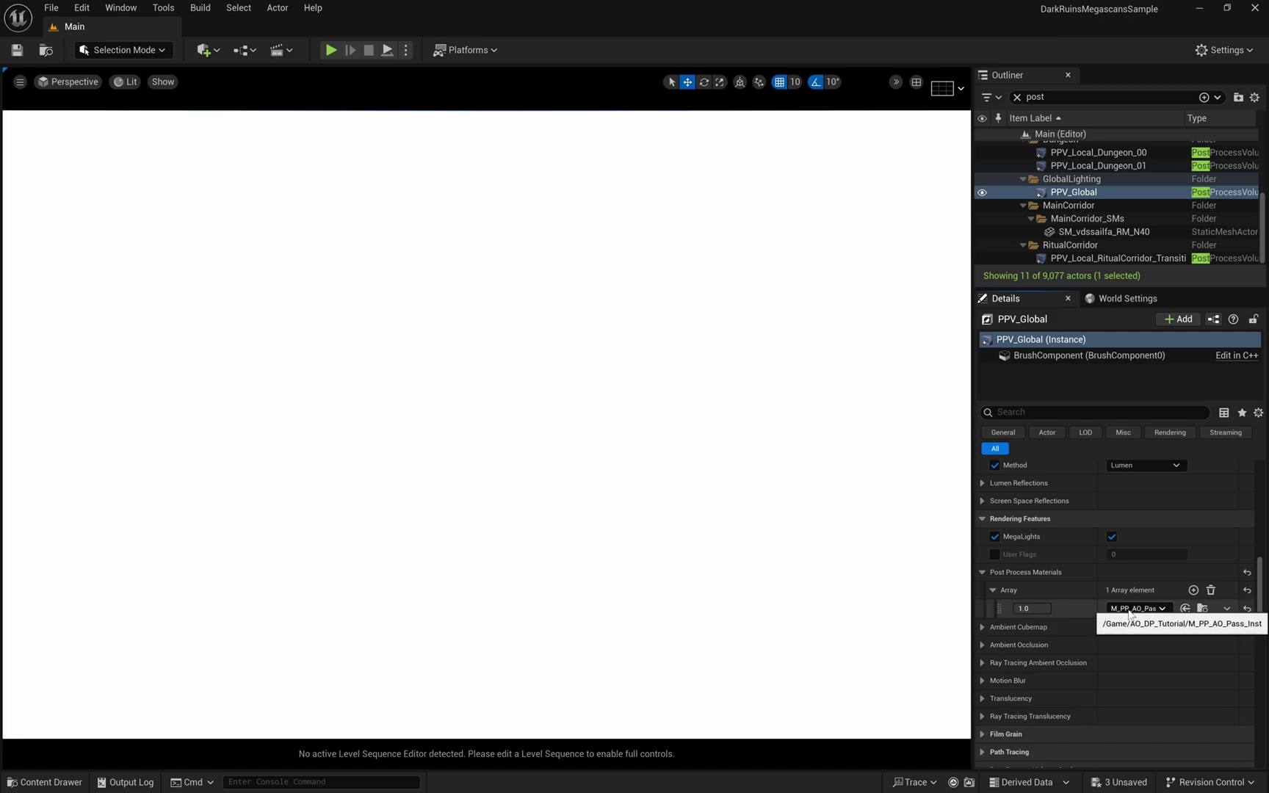
# Step: Set that material's blend weight to 0.0 and expand the volume's Ambient Occlusion settings
pyautogui.moveTo(1032, 609); pyautogui.dragTo(1014, 608)
pyautogui.scroll(-1, 1035, 618)
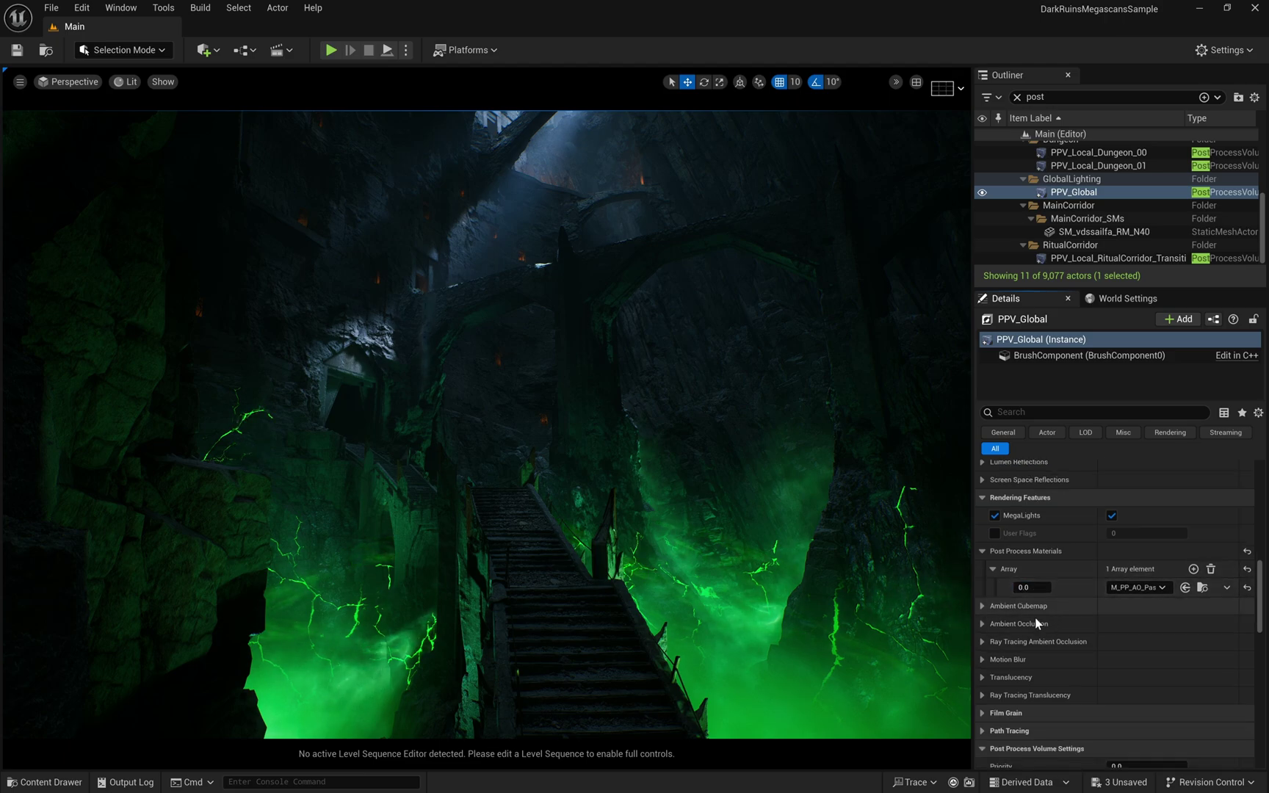
pyautogui.click(977, 623)
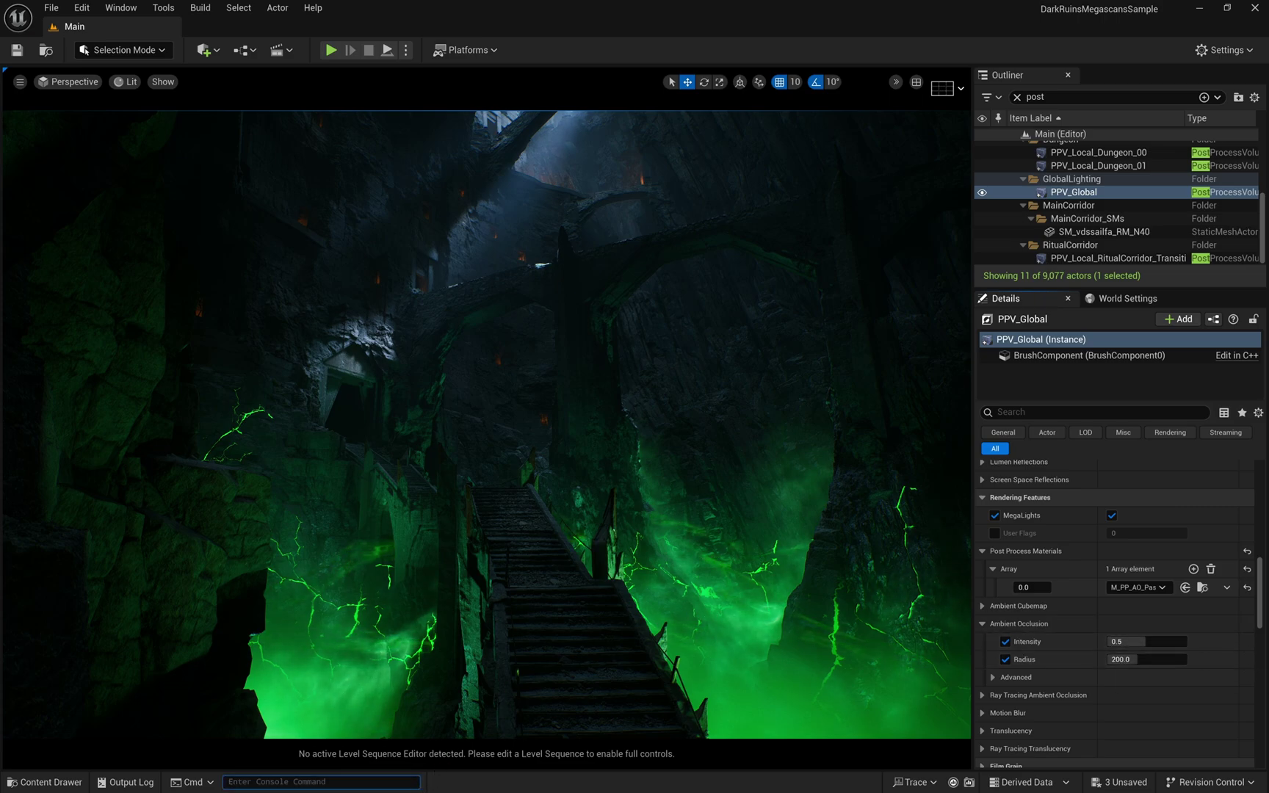
# Step: Run r.Lumen.ScreenProbeGather.ShortRangeAO 0 in the console and nudge AO Intensity to about 0.5658
pyautogui.press('Up')
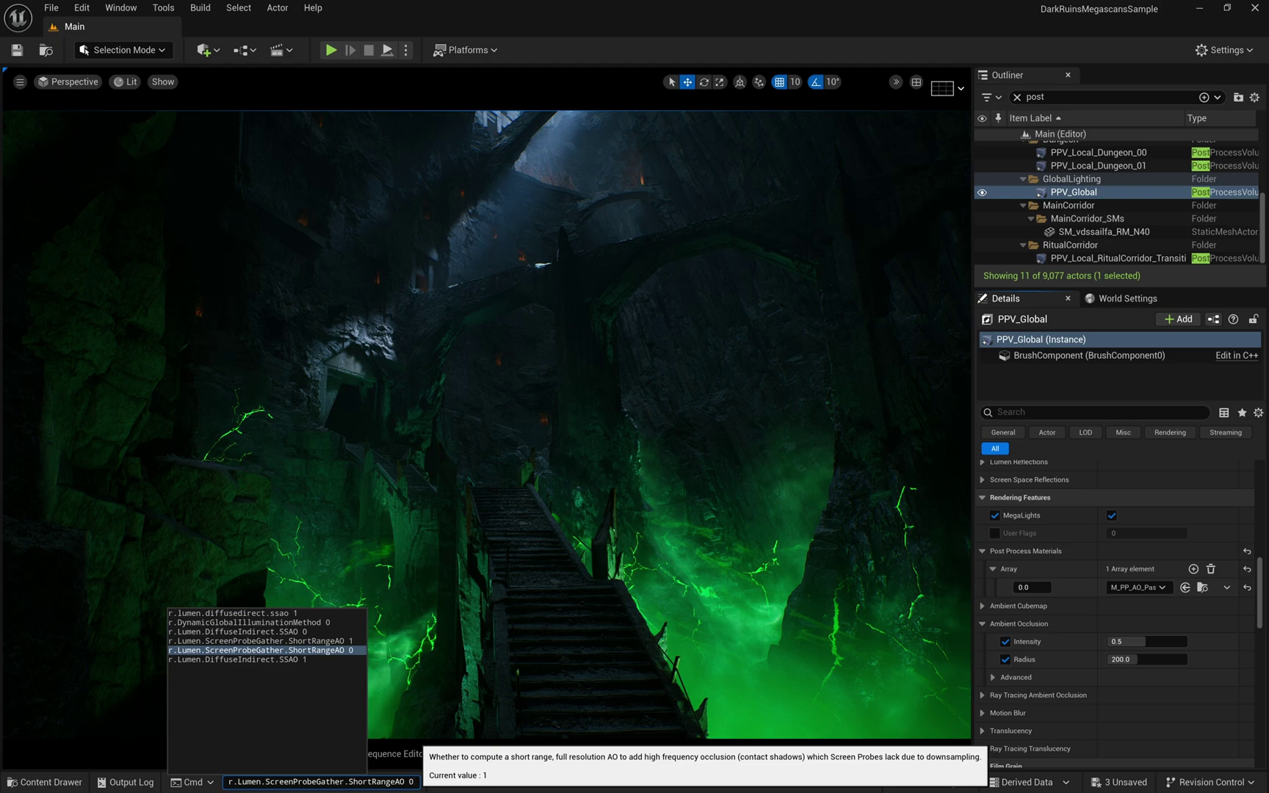
pyautogui.press('Return')
pyautogui.press('Up')
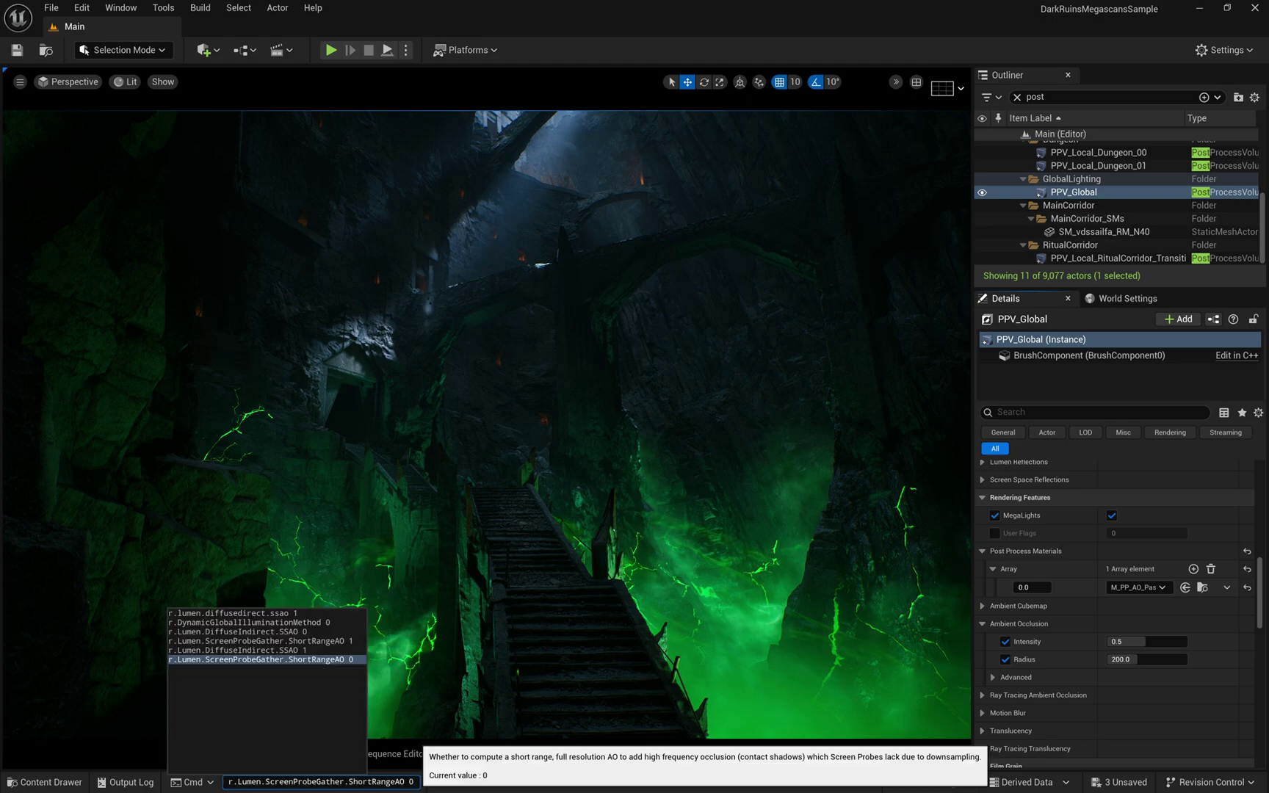
pyautogui.press('Return')
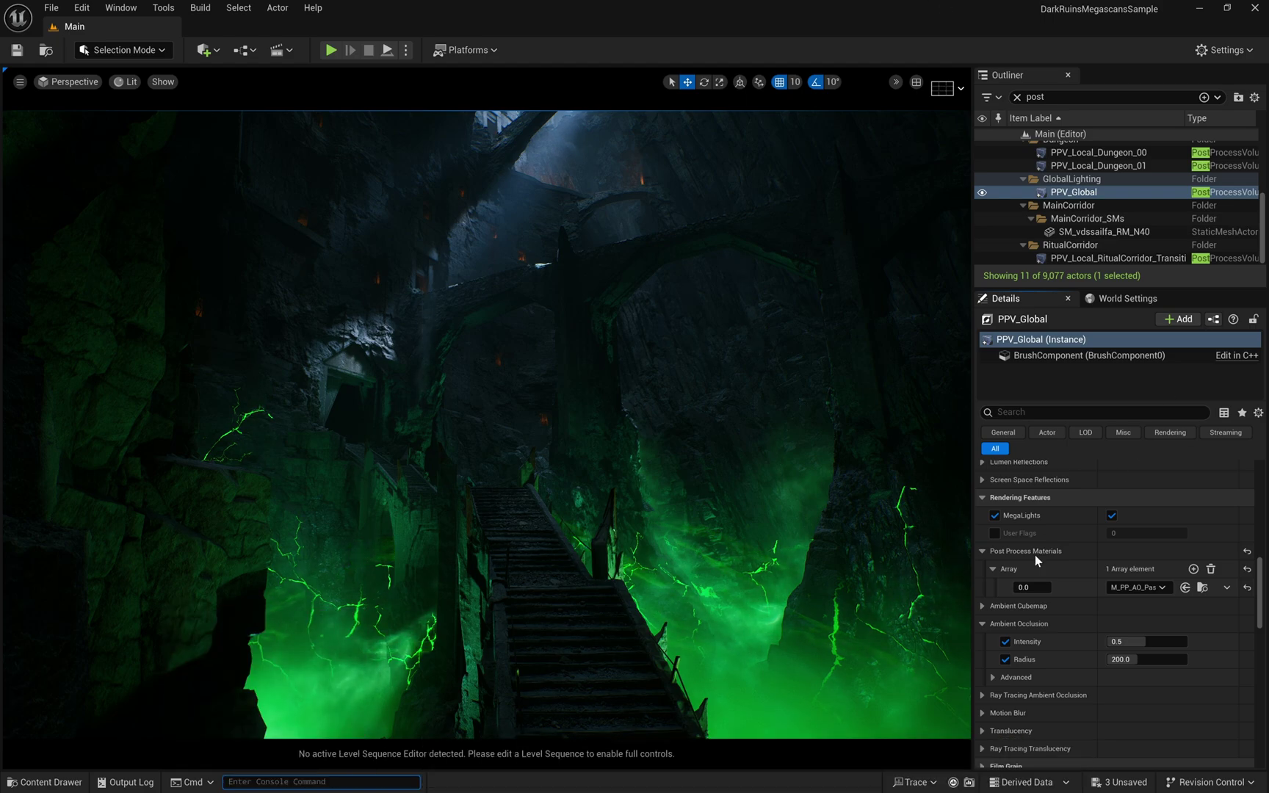
pyautogui.moveTo(1146, 641); pyautogui.dragTo(1142, 641)
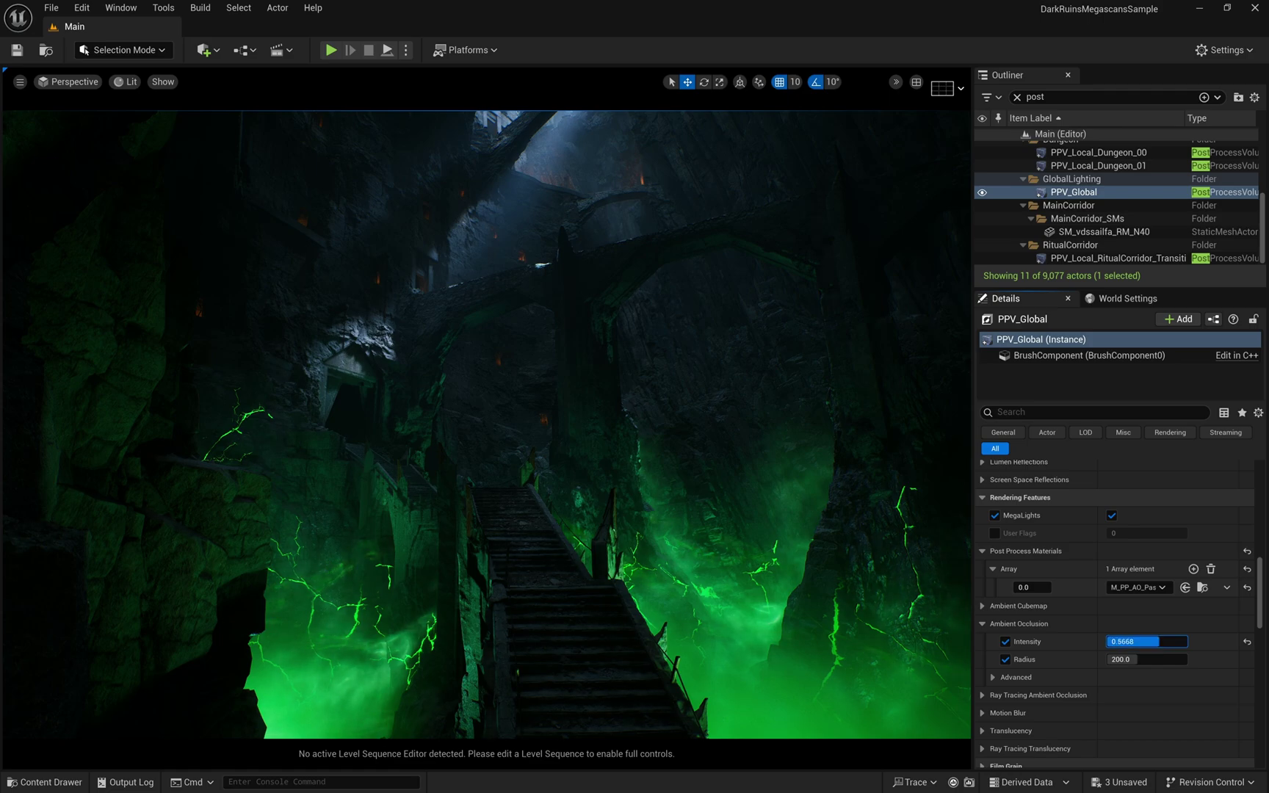
# Step: View the Ambient Occlusion buffer and set PPV_Global's AO Radius to 30
pyautogui.click(125, 81)
pyautogui.moveTo(191, 356)
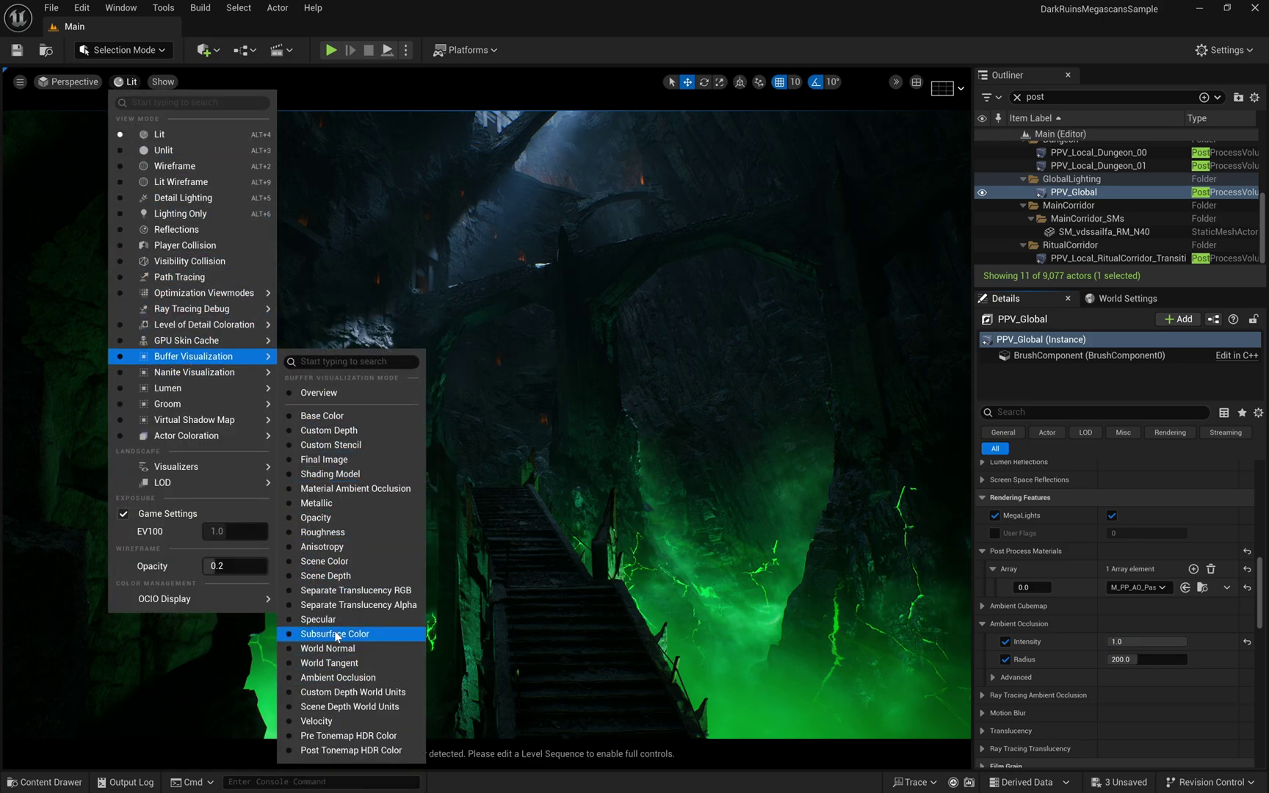
pyautogui.click(335, 676)
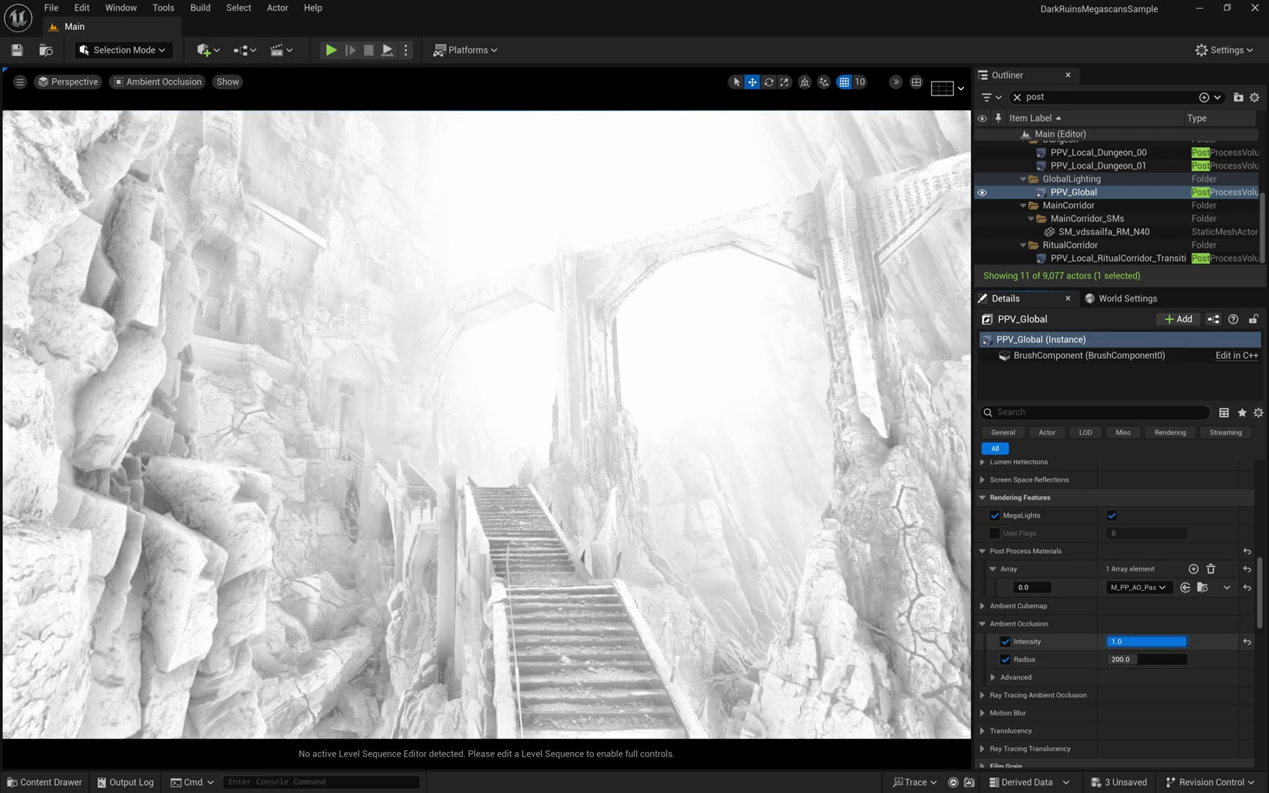
pyautogui.moveTo(1146, 641)
pyautogui.mouseDown()
pyautogui.moveTo(1109, 641)
pyautogui.moveTo(1146, 641)
pyautogui.mouseUp()
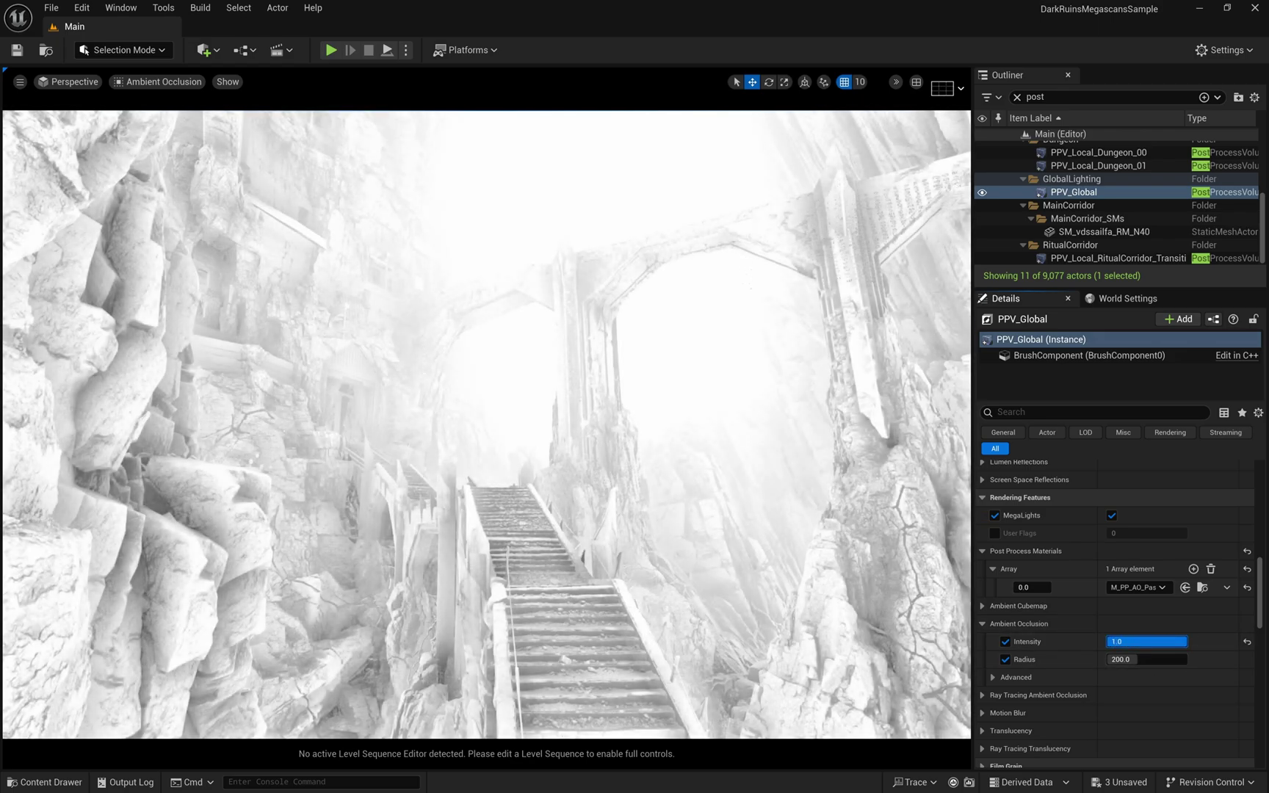
pyautogui.click(1159, 664)
pyautogui.write('10')
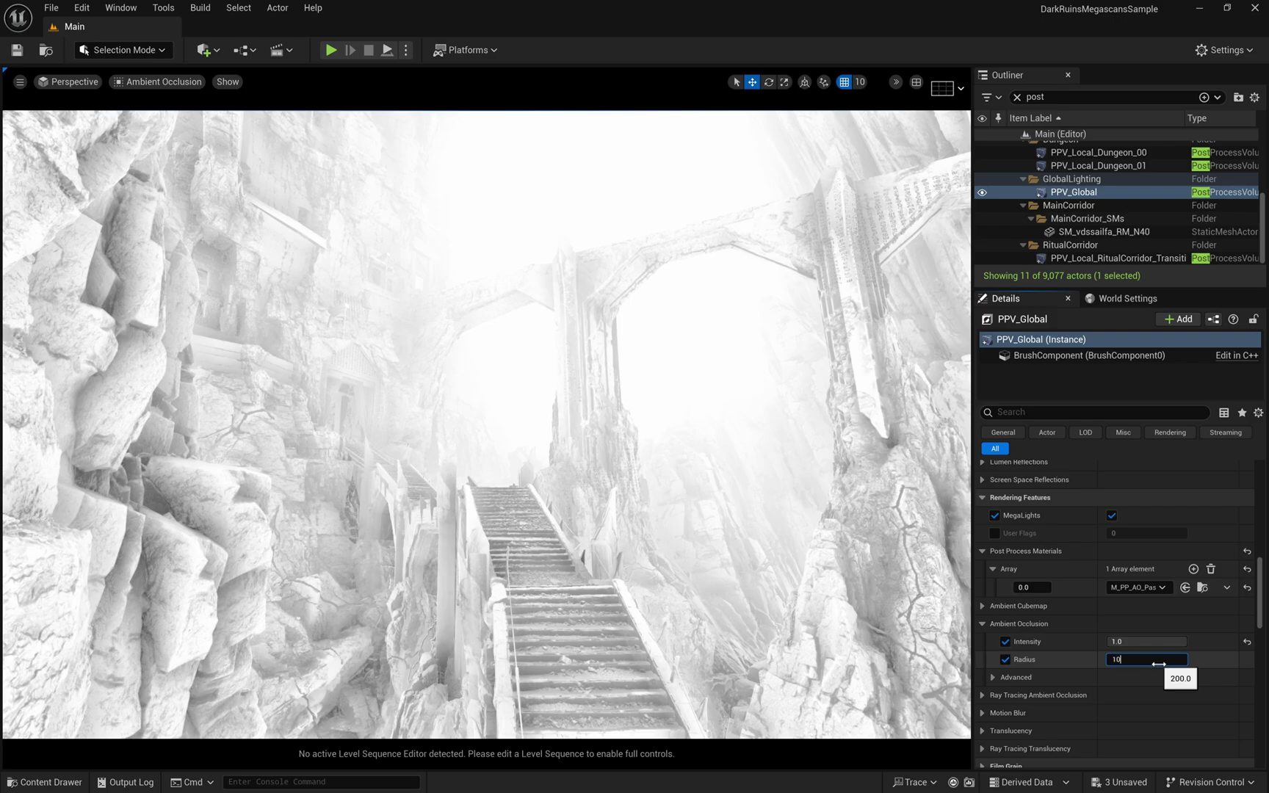
pyautogui.write('0')
pyautogui.press('Return')
pyautogui.write('30')
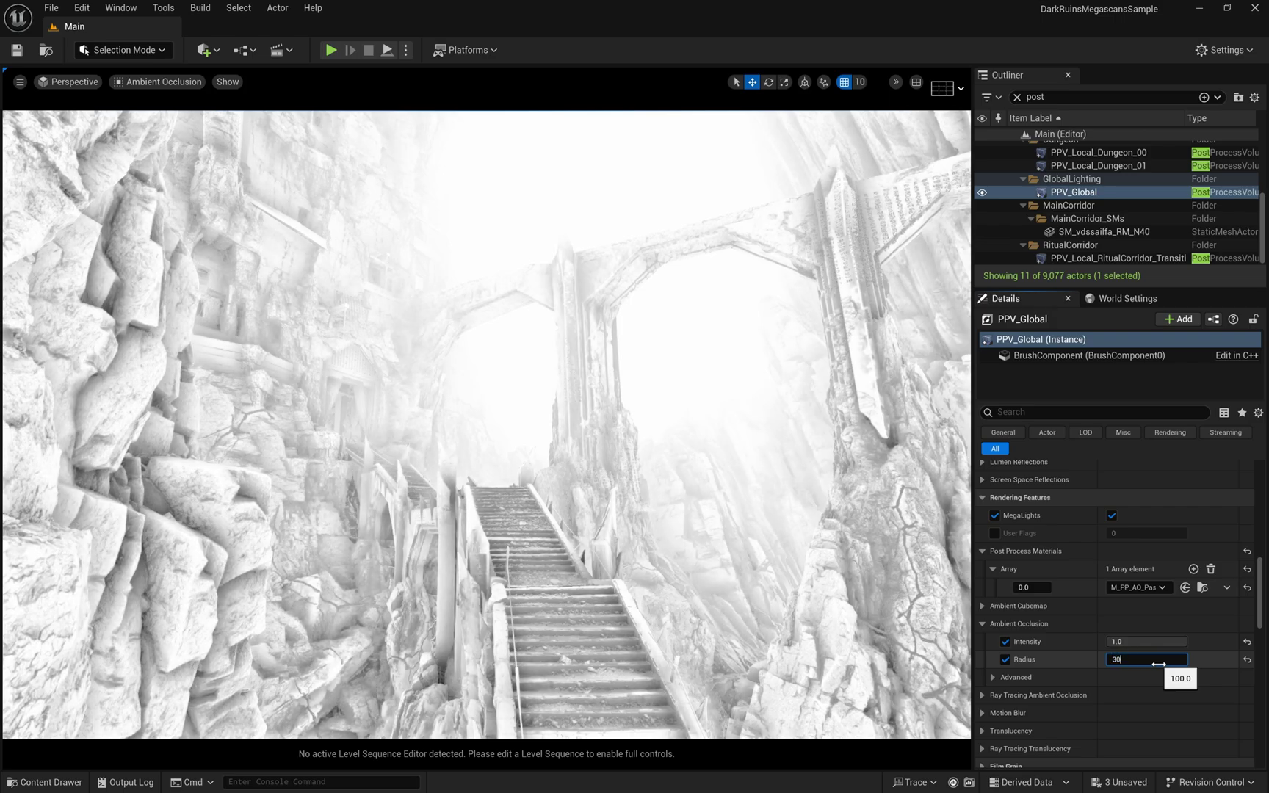
pyautogui.press('Return')
pyautogui.click(1127, 632)
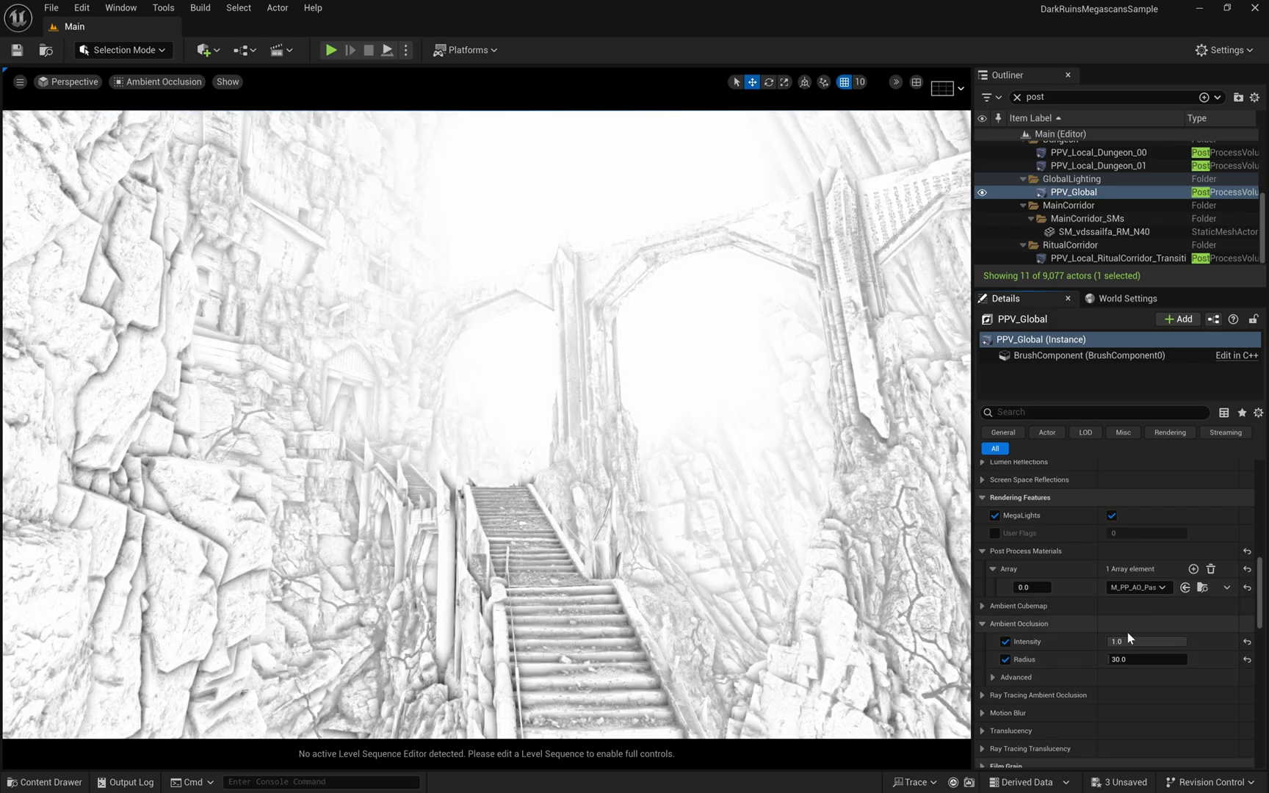
# Step: Set the AO pass material weight to 1.0, return to Lit, and set AO Intensity to 0.5
pyautogui.click(1036, 587)
pyautogui.write('4')
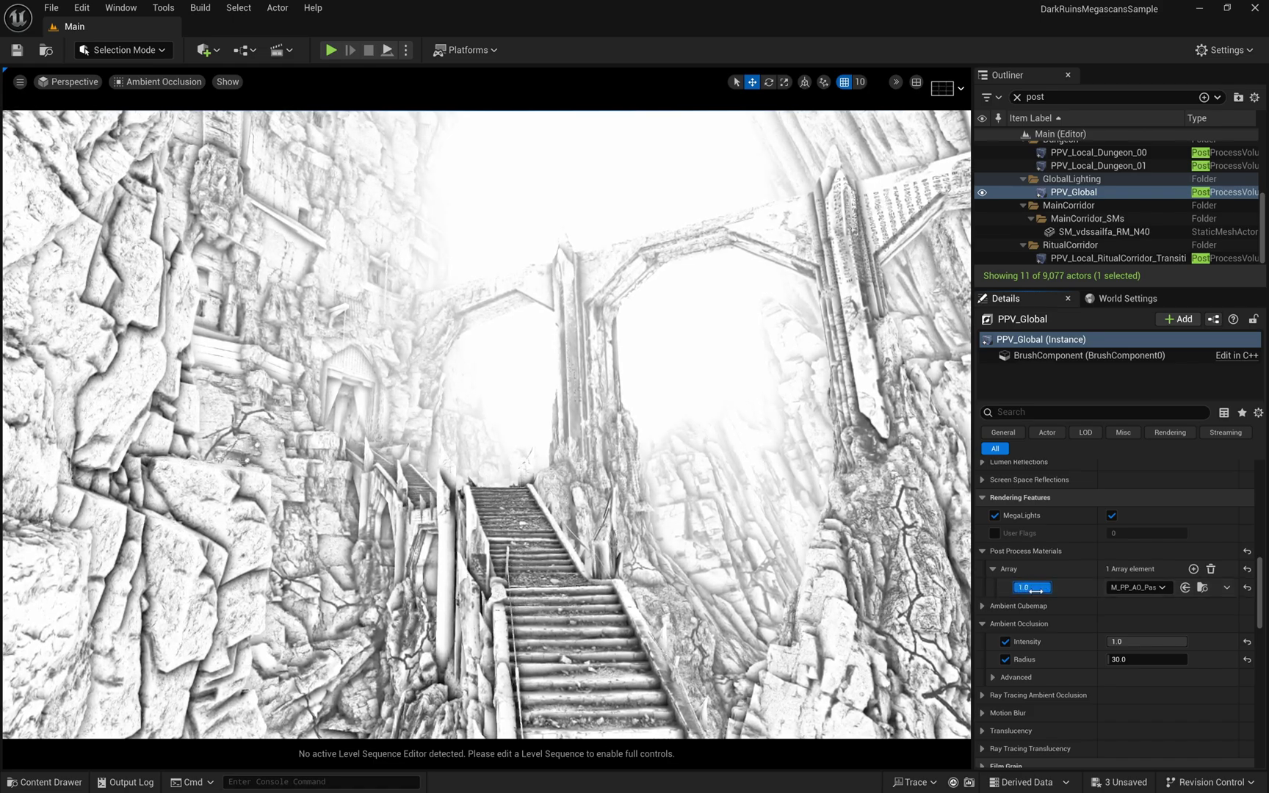
pyautogui.press('Return')
pyautogui.click(158, 81)
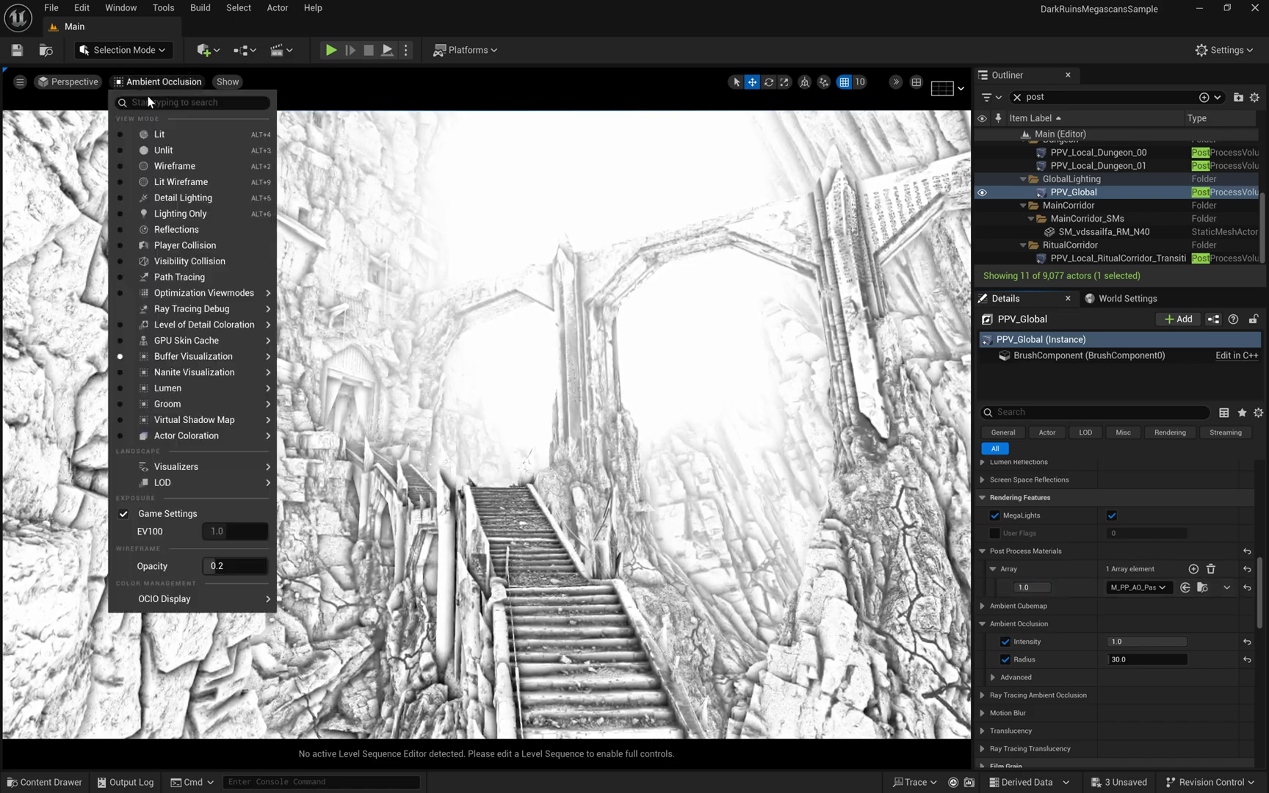
pyautogui.click(163, 134)
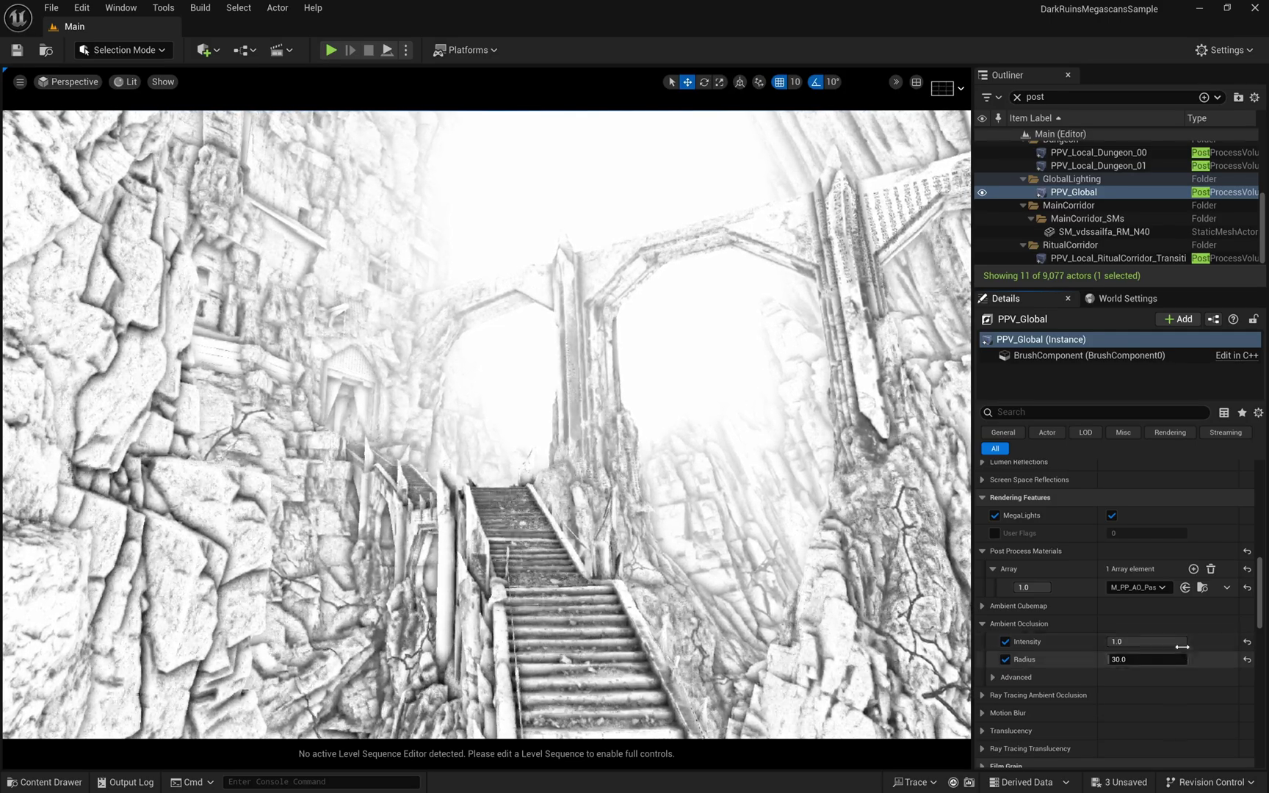
pyautogui.moveTo(1182, 646)
pyautogui.mouseDown()
pyautogui.moveTo(1131, 646)
pyautogui.moveTo(1183, 647)
pyautogui.moveTo(1134, 659)
pyautogui.moveTo(1146, 642)
pyautogui.mouseUp()
pyautogui.moveTo(1031, 587)
pyautogui.mouseDown()
pyautogui.moveTo(1013, 588)
pyautogui.moveTo(1025, 587)
pyautogui.mouseUp()
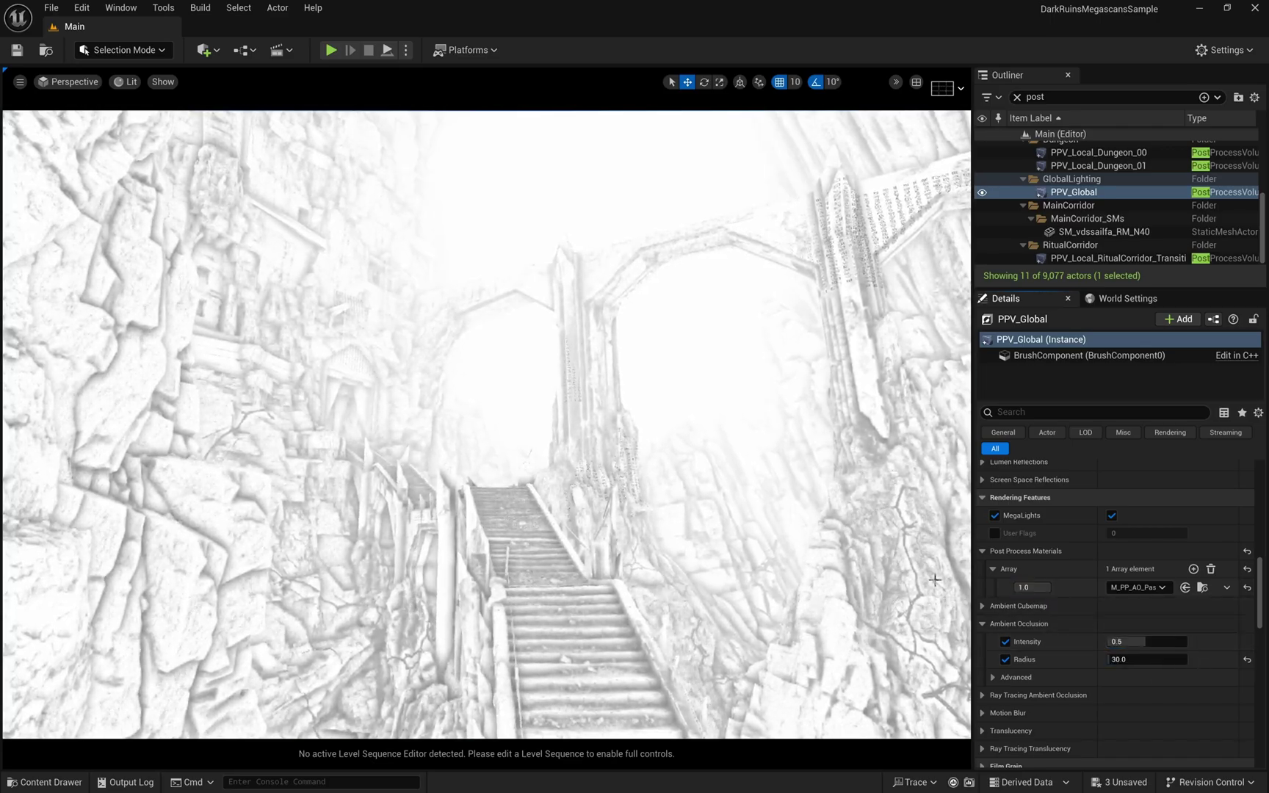
# Step: Open M_PP_AO_Pass_Inst from AO_DP_Tutorial and enable its AO_Contrast and AO_ContrastBias overrides
pyautogui.click(1202, 587)
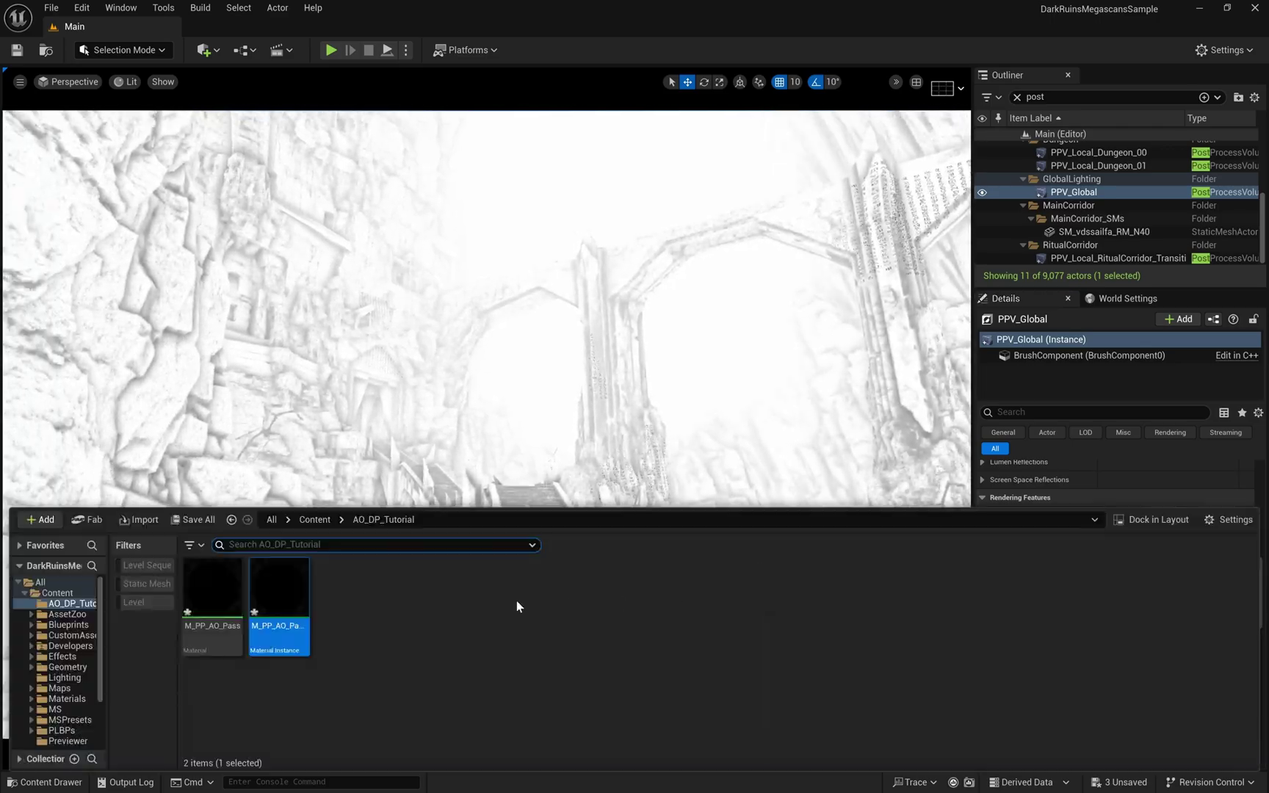
pyautogui.doubleClick(279, 591)
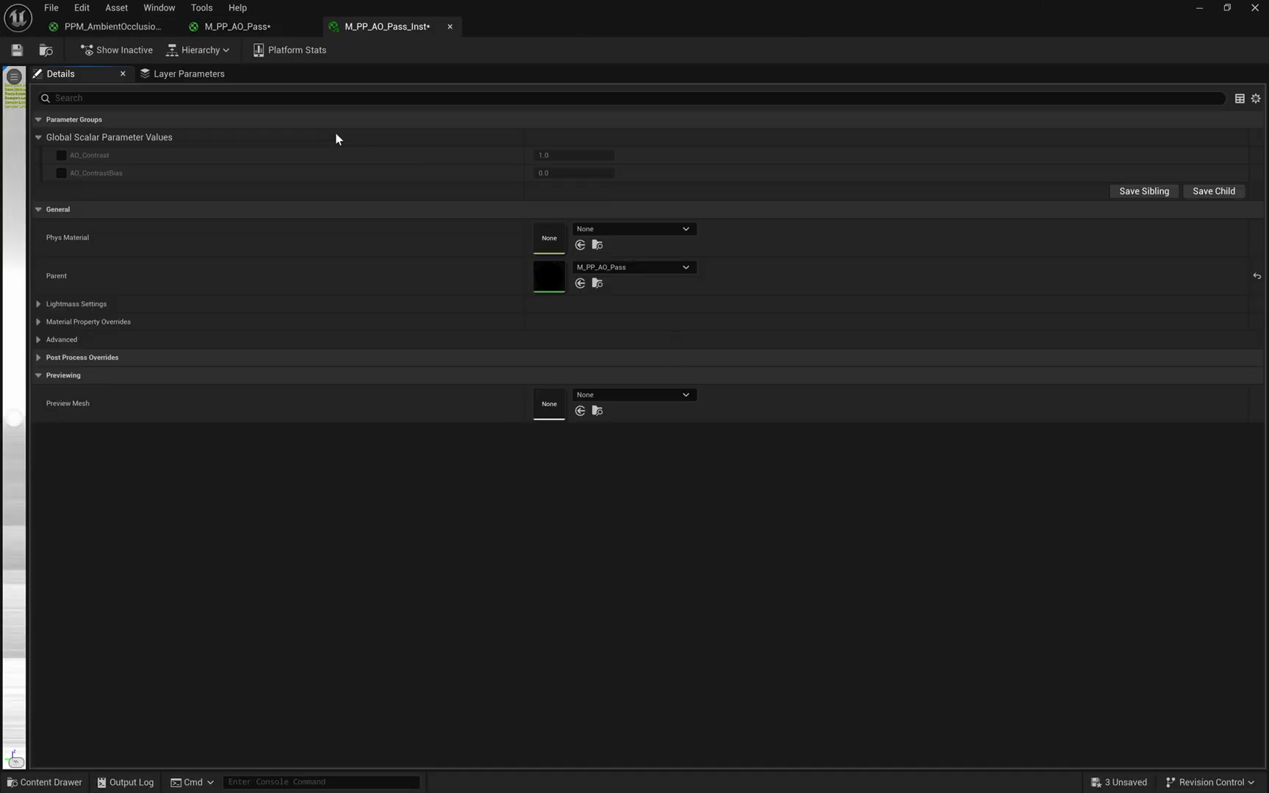
pyautogui.click(61, 173)
pyautogui.moveTo(400, 28); pyautogui.dragTo(884, 363)
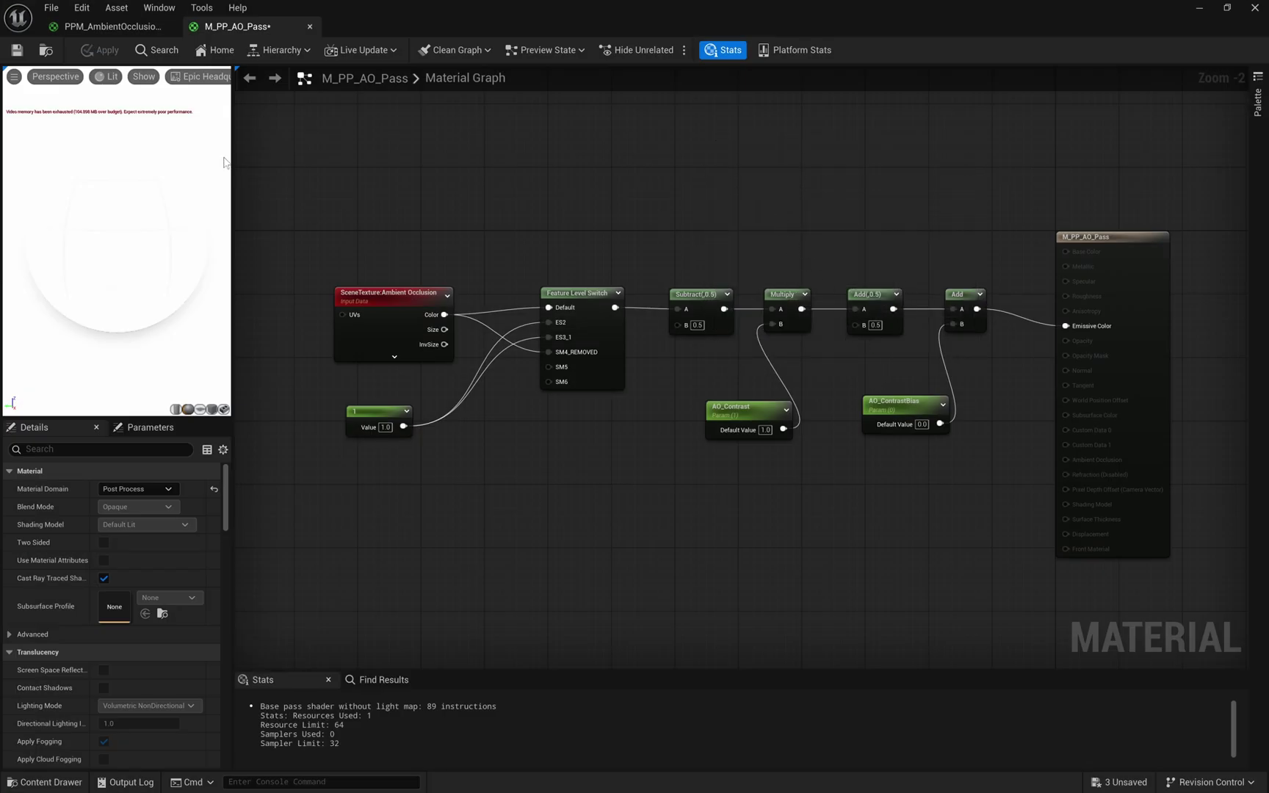
# Step: Preview a raised AO_Contrast, reset AO_ContrastBias to 0.0, close the instance, and frame the stairs
pyautogui.click(1200, 8)
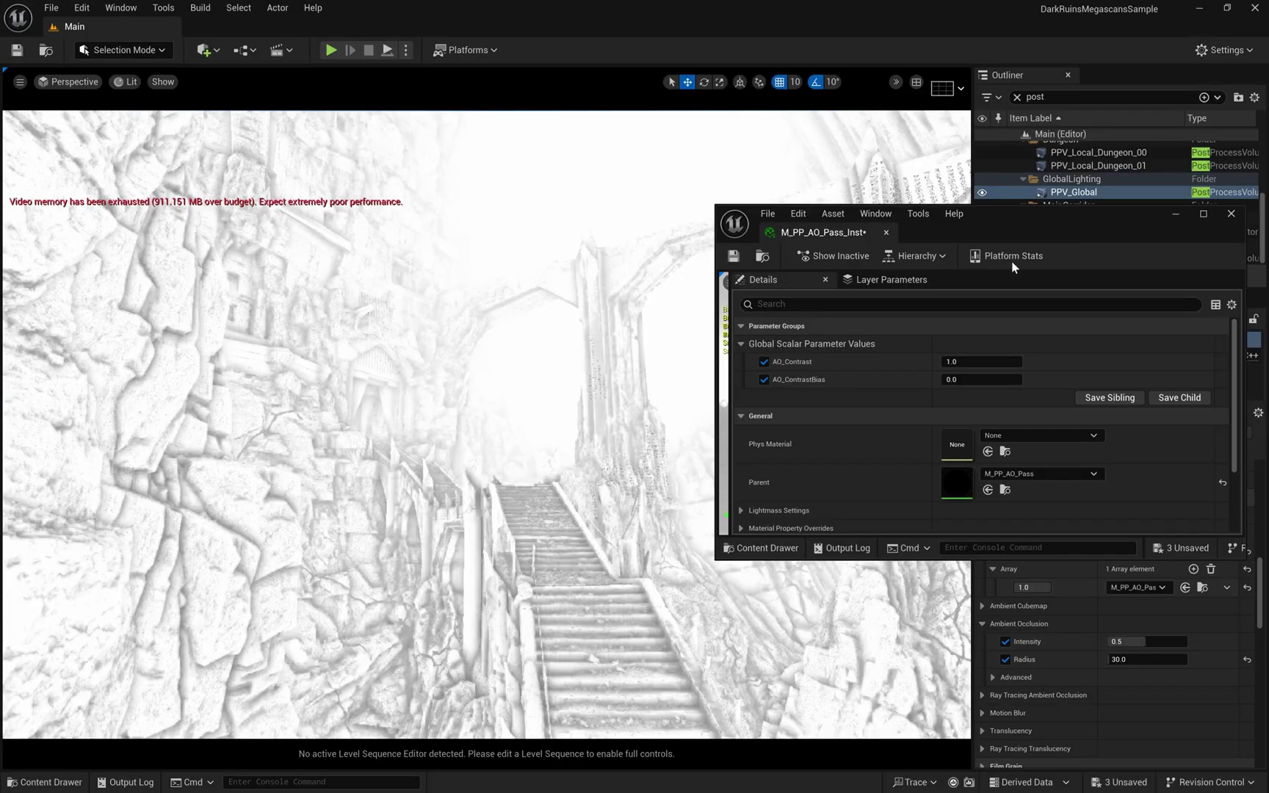
pyautogui.moveTo(900, 360)
pyautogui.mouseDown()
pyautogui.moveTo(963, 360)
pyautogui.moveTo(911, 360)
pyautogui.moveTo(937, 377)
pyautogui.moveTo(878, 376)
pyautogui.moveTo(911, 376)
pyautogui.mouseUp()
pyautogui.click(751, 326)
pyautogui.click(751, 326)
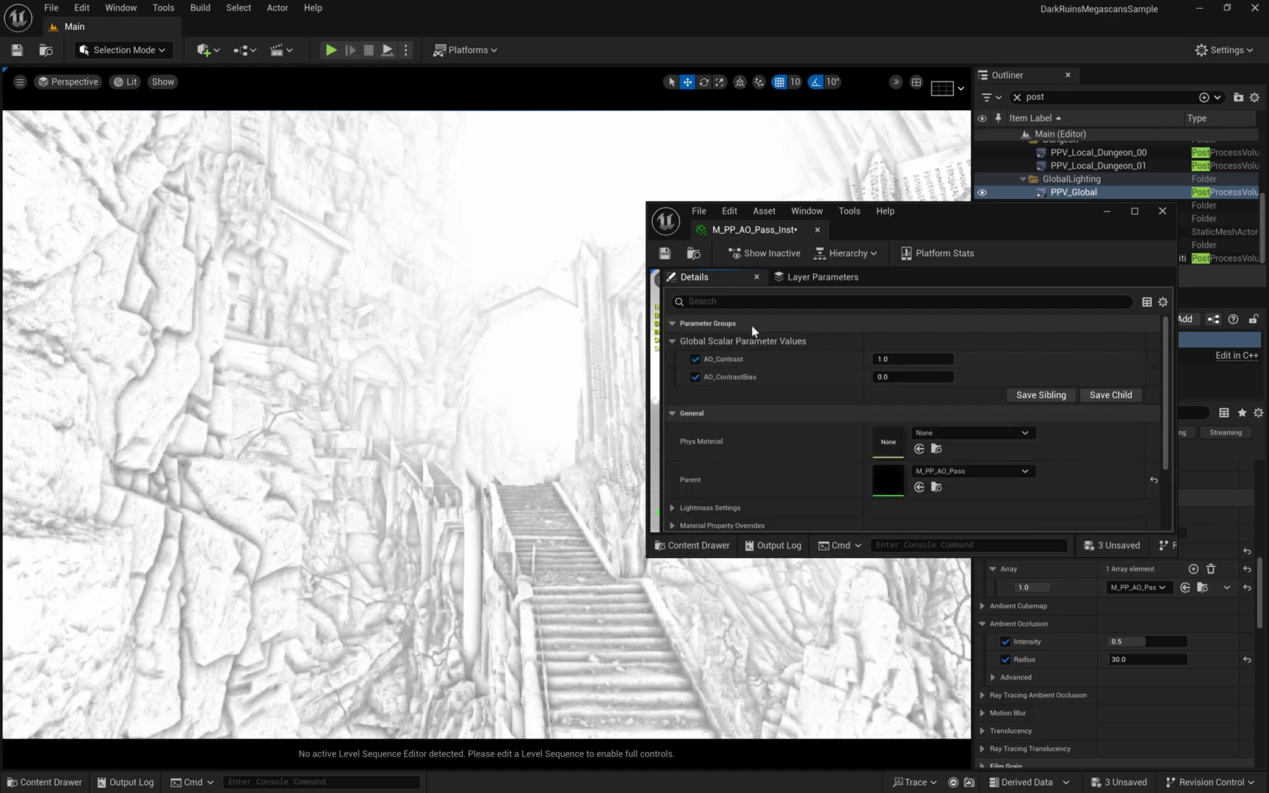
pyautogui.click(1163, 213)
pyautogui.moveTo(514, 412); pyautogui.dragTo(529, 509, button='right')
# Step: Create level sequence LS_Tutorial, dock it in Sequencer, and add a cine camera with Camera Cuts
pyautogui.hotkey('ctrl', 'space')
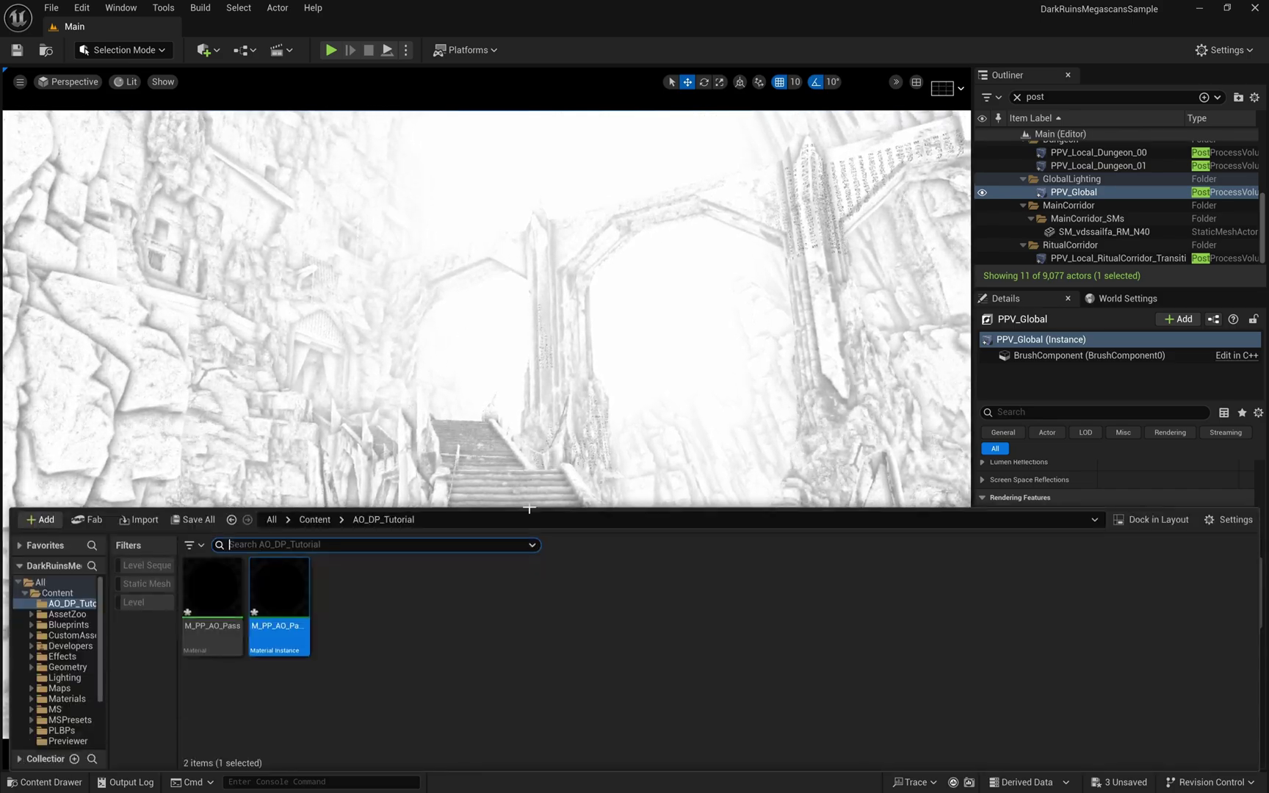
pyautogui.click(431, 614)
pyautogui.rightClick(432, 614)
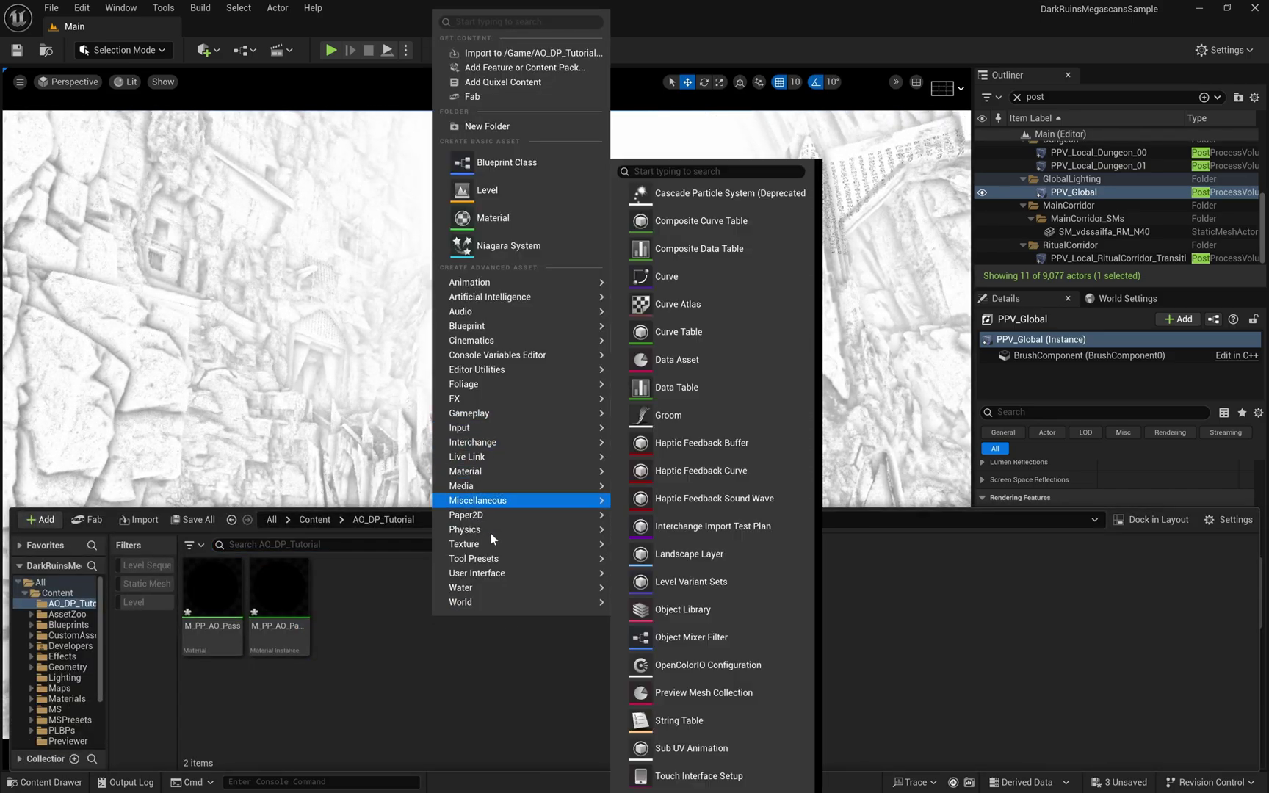
pyautogui.moveTo(486, 344)
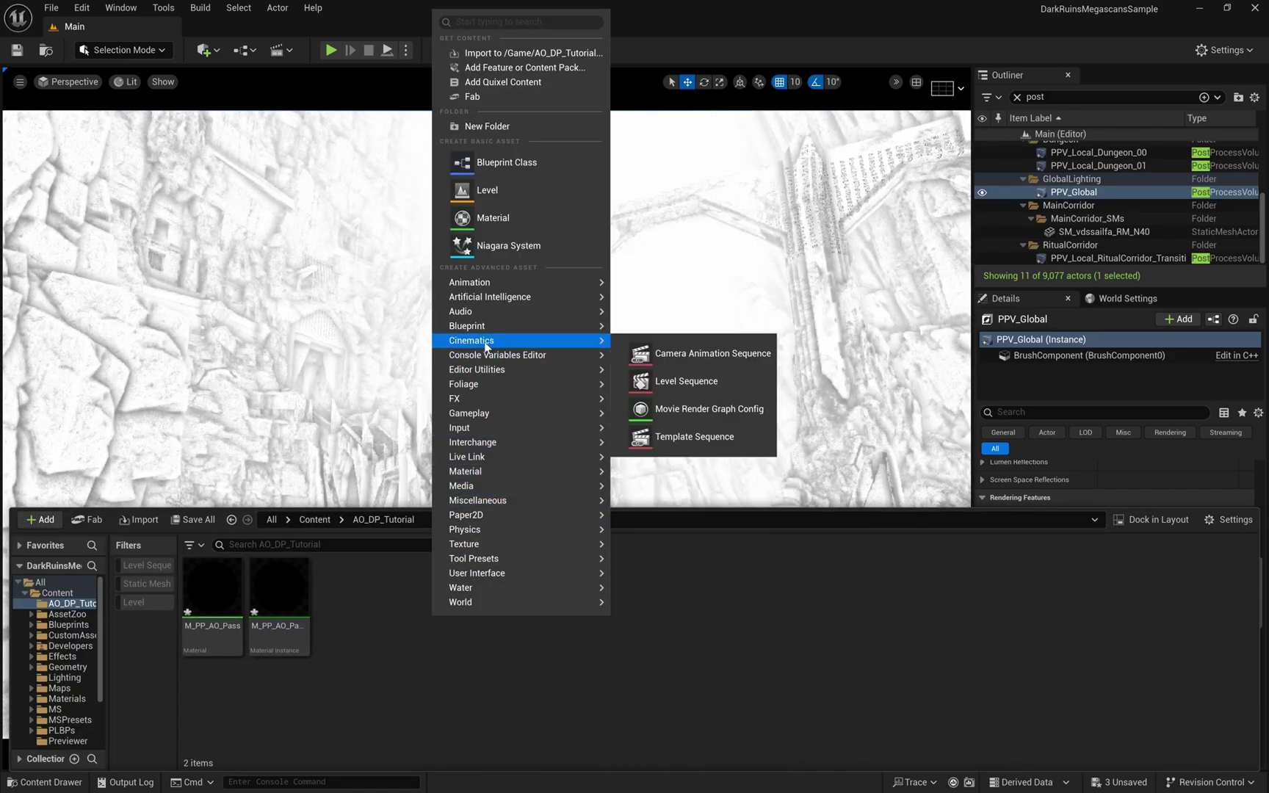
pyautogui.click(689, 381)
pyautogui.write('LS_Tutorial')
pyautogui.press('Return')
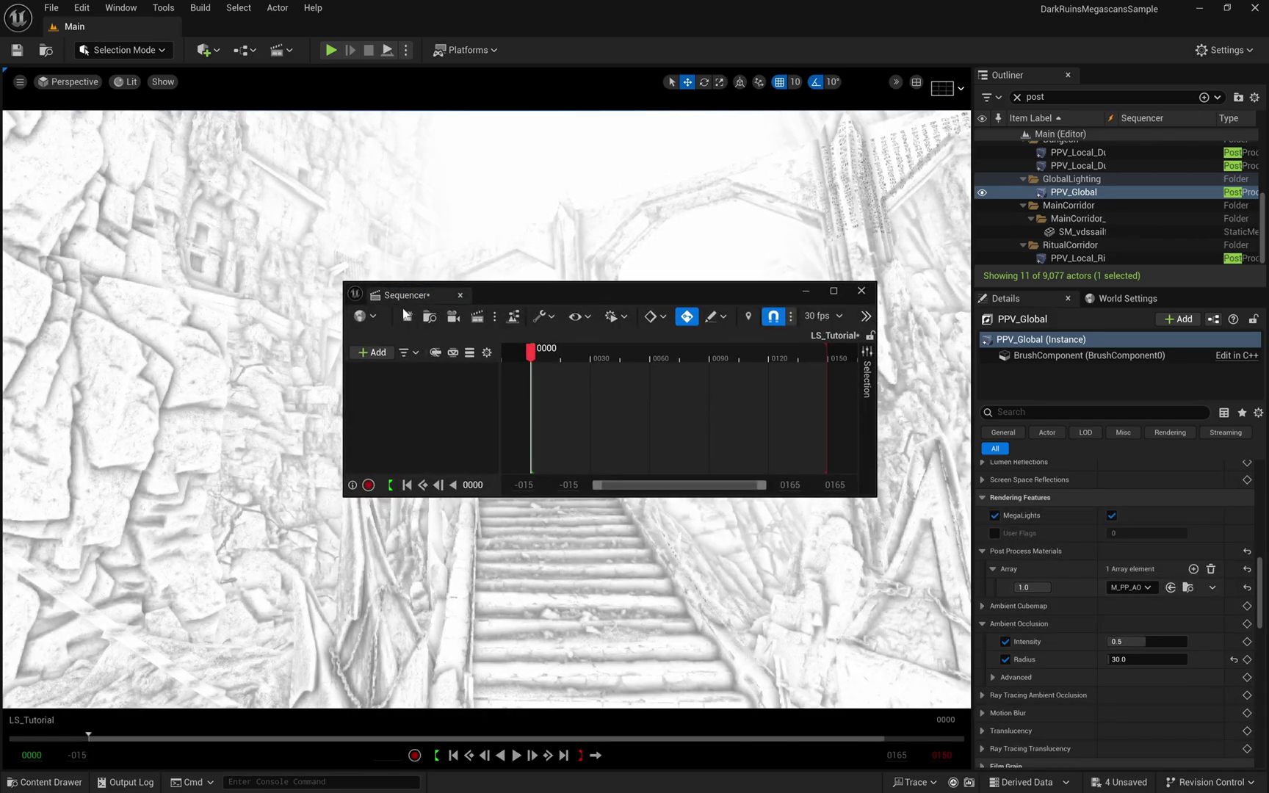
pyautogui.moveTo(400, 294); pyautogui.dragTo(338, 441)
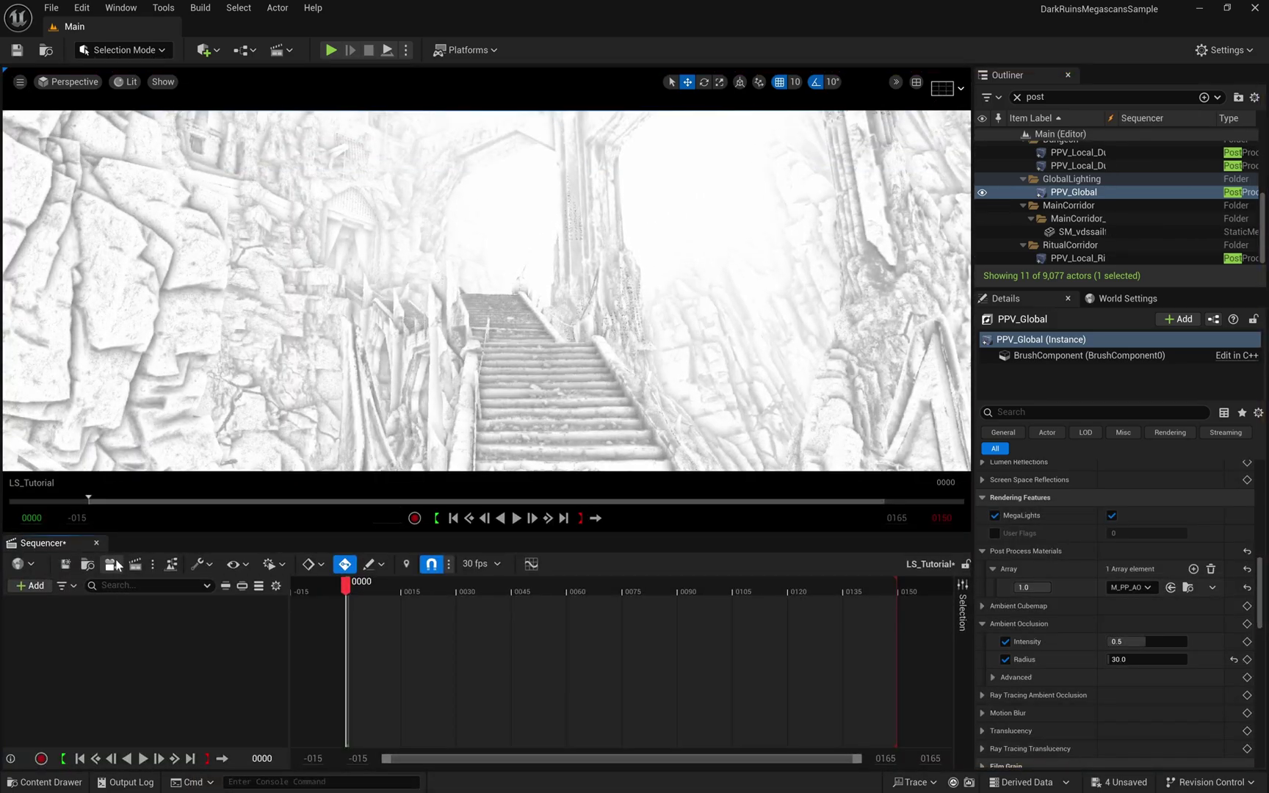
pyautogui.click(111, 553)
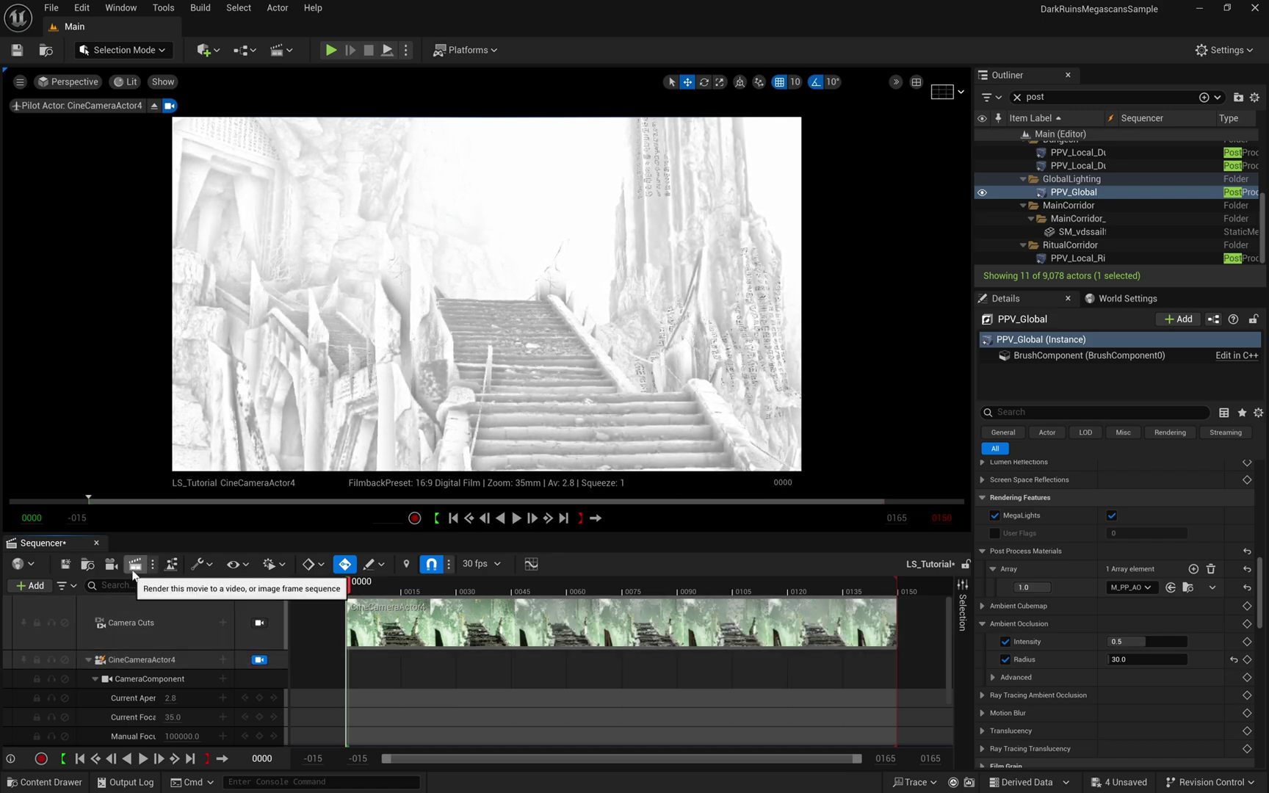
pyautogui.click(82, 8)
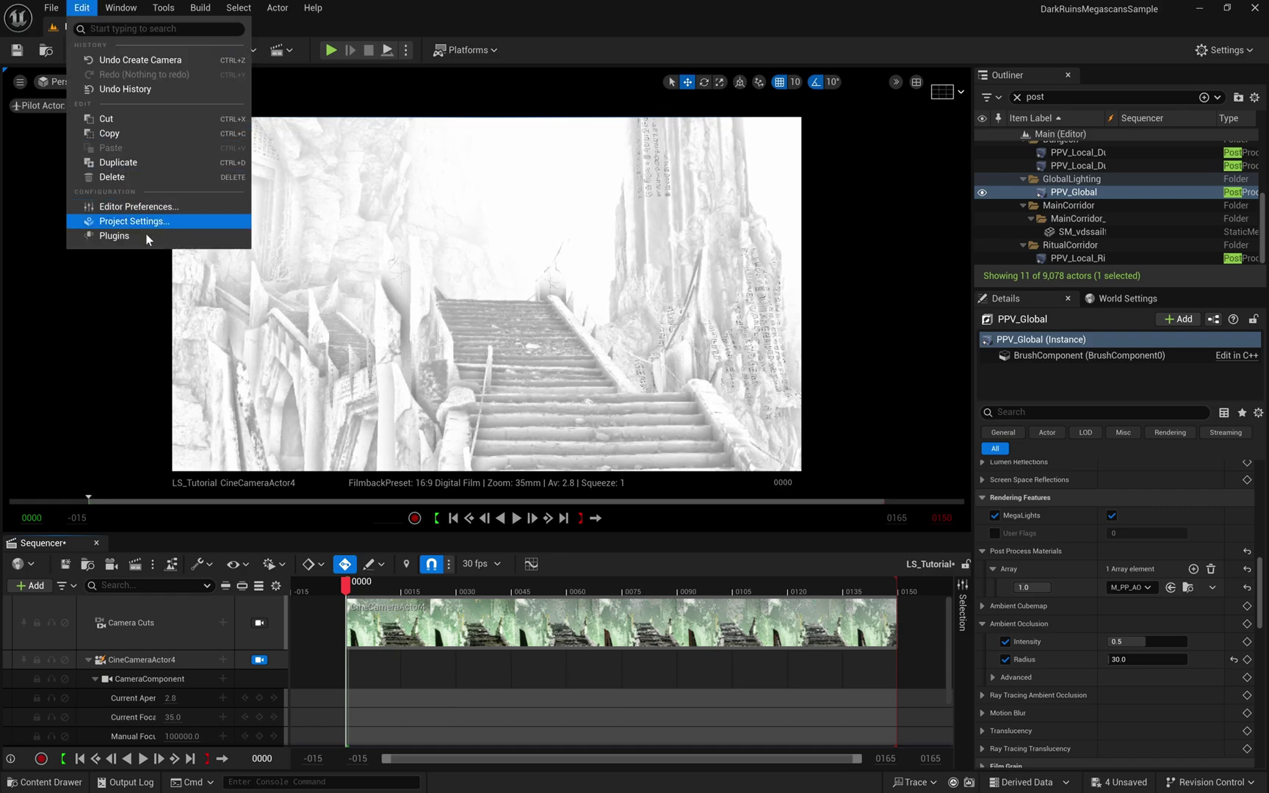
pyautogui.click(144, 237)
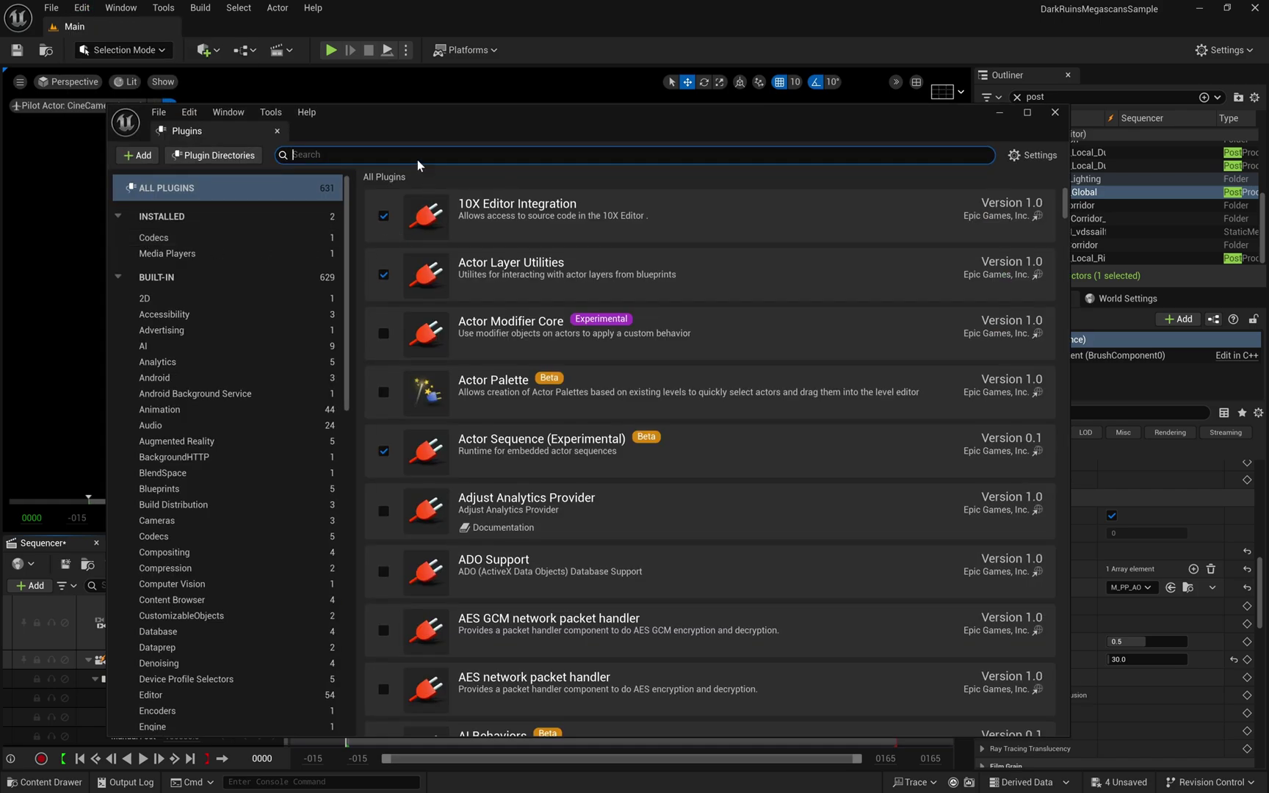
pyautogui.write('movie')
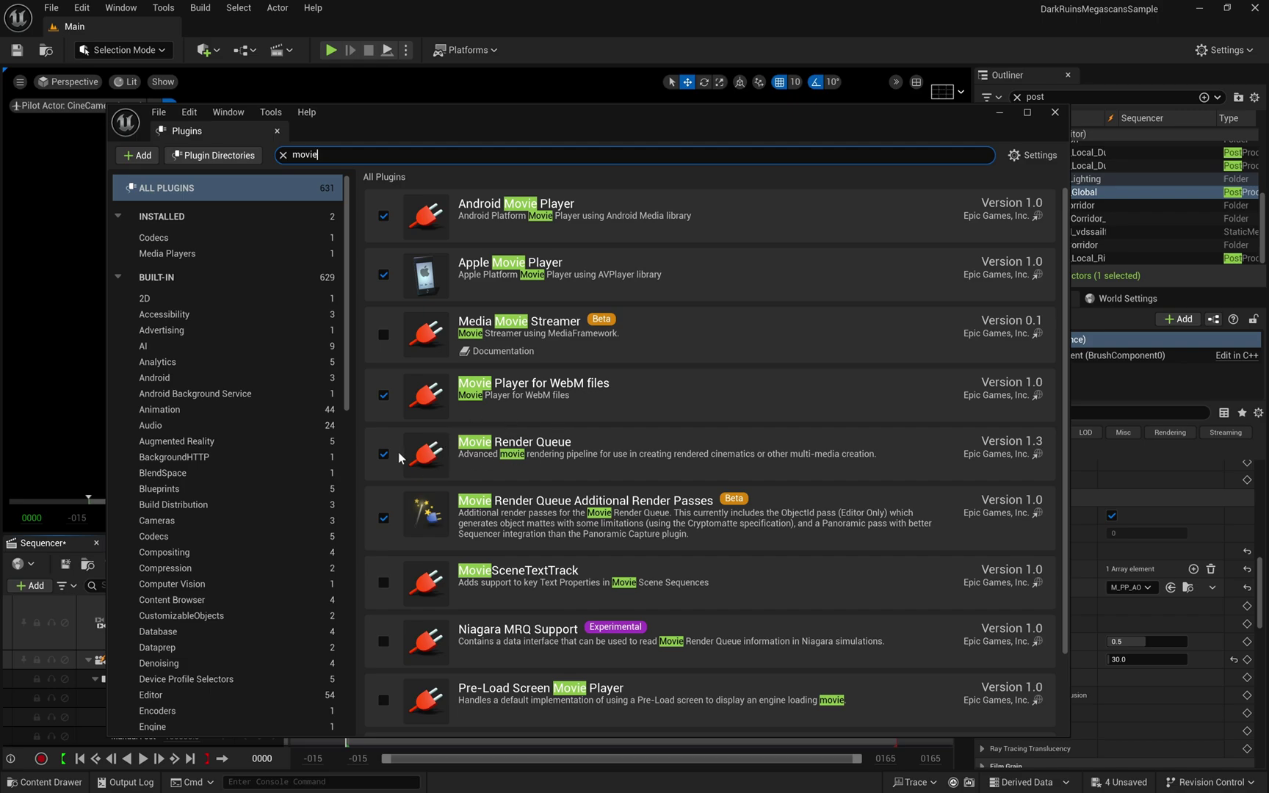
pyautogui.click(1054, 112)
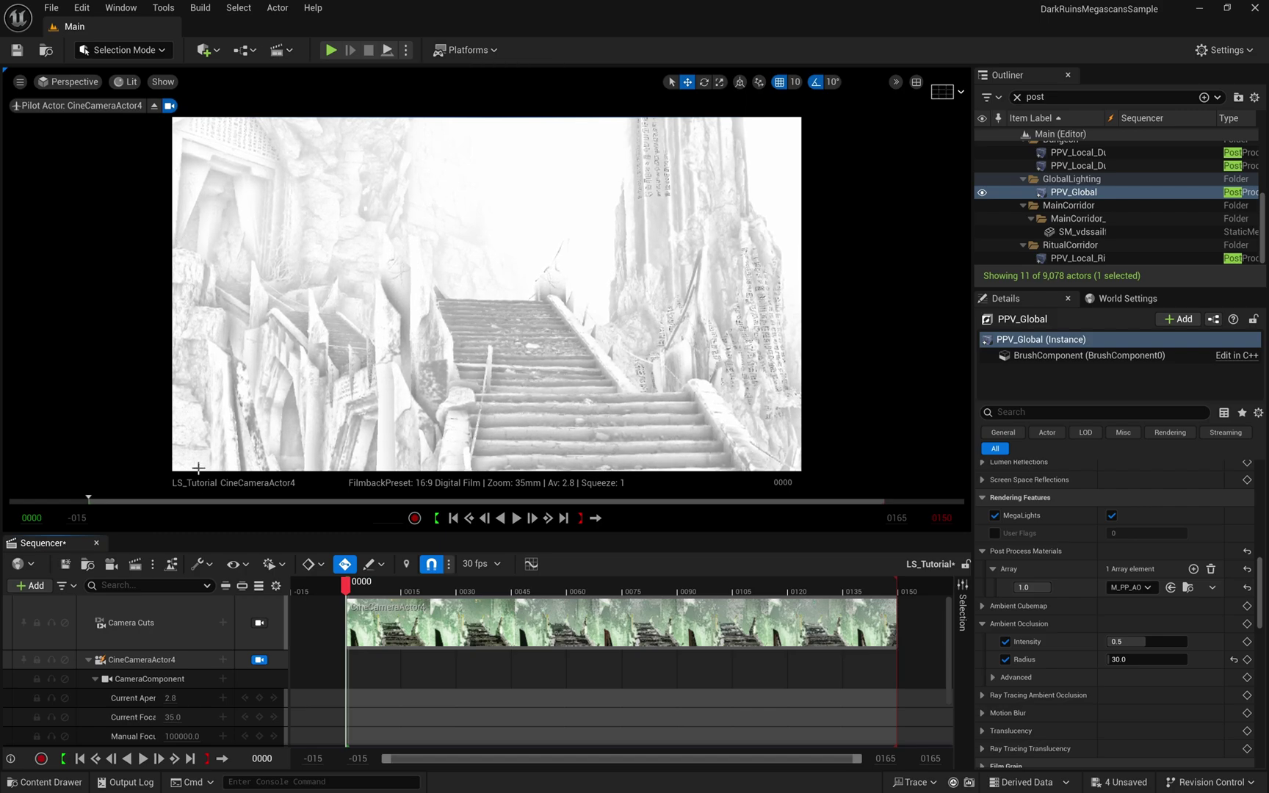
# Step: Add LS_Tutorial to the Movie Render Queue and open its job settings
pyautogui.click(146, 568)
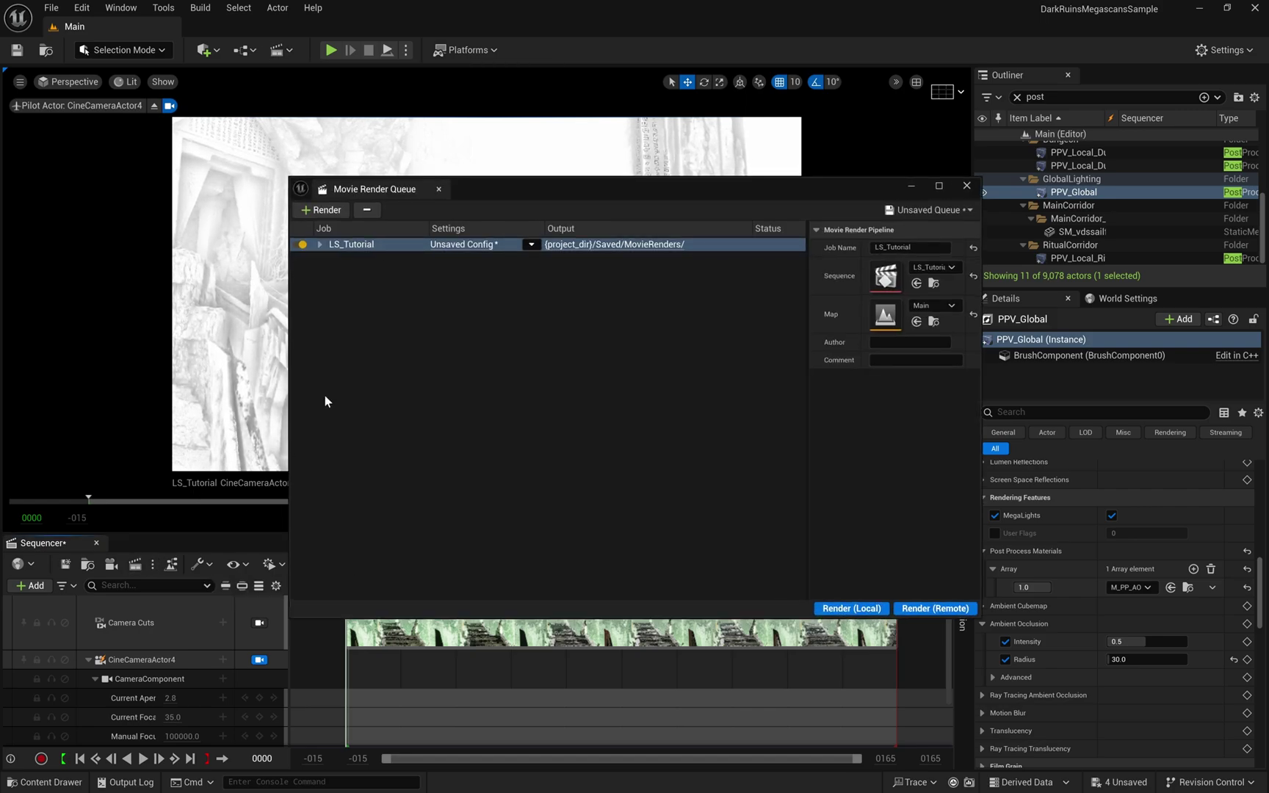
pyautogui.moveTo(497, 189); pyautogui.dragTo(488, 103)
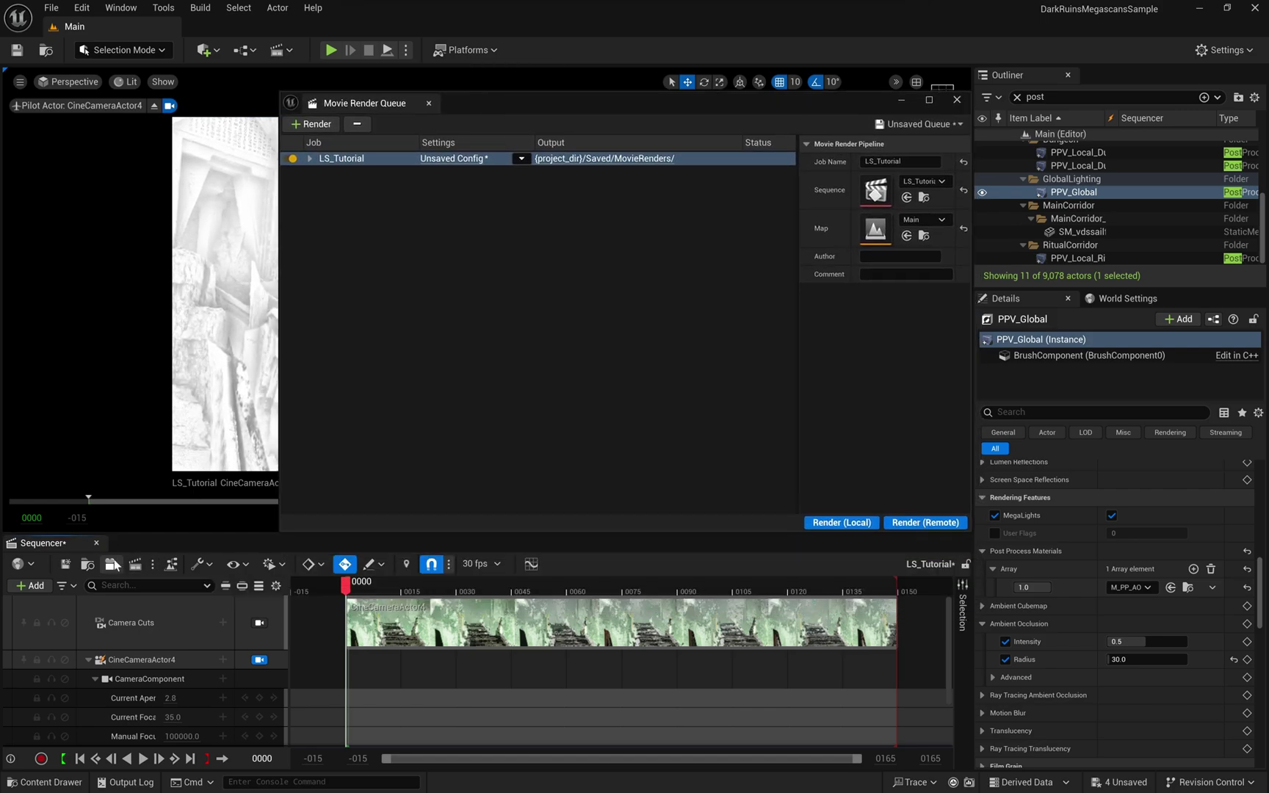
pyautogui.click(149, 565)
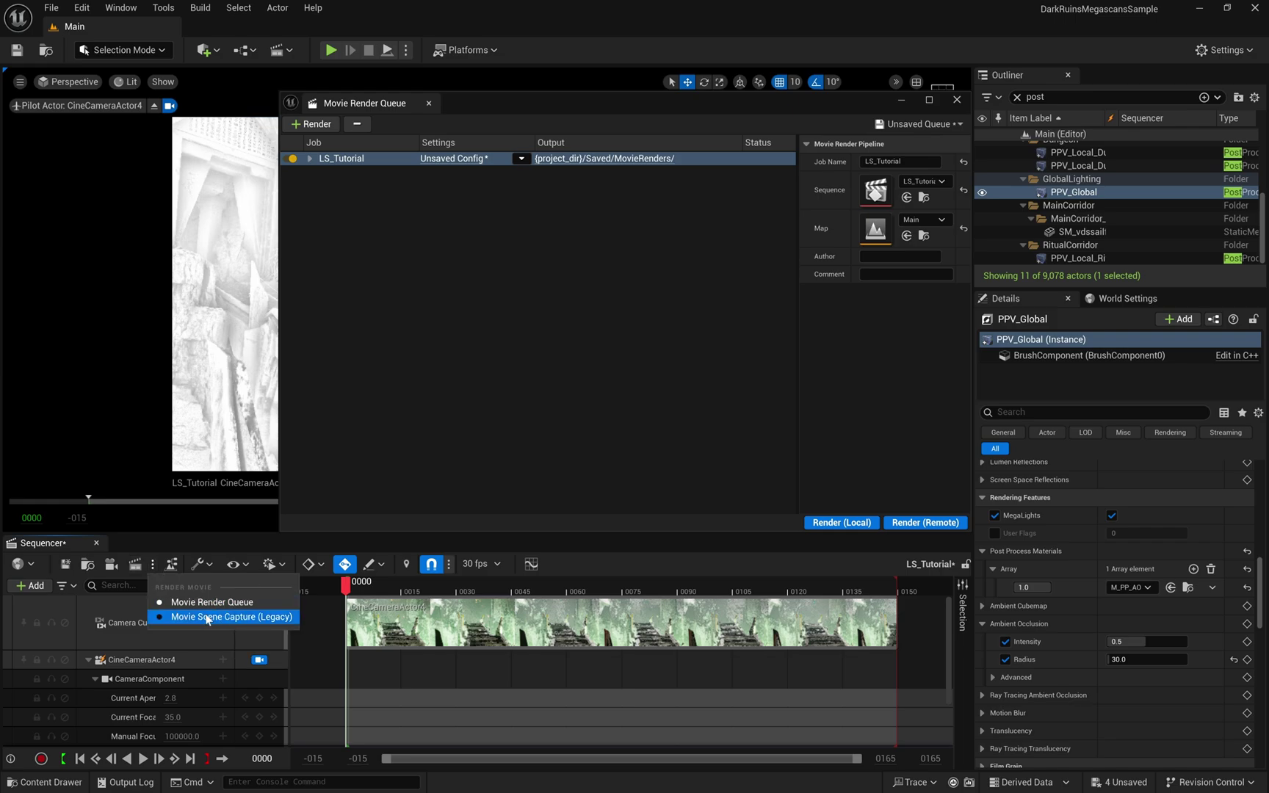
pyautogui.click(618, 284)
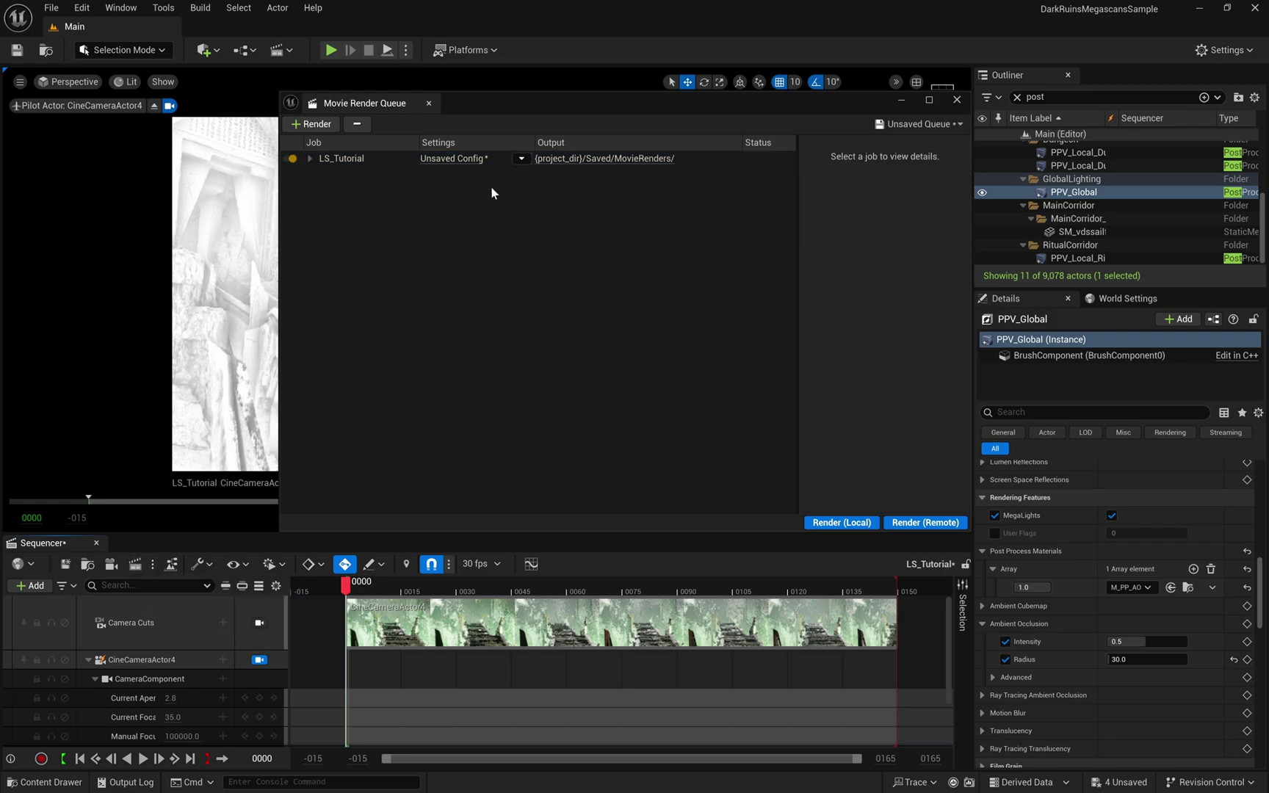
pyautogui.click(453, 159)
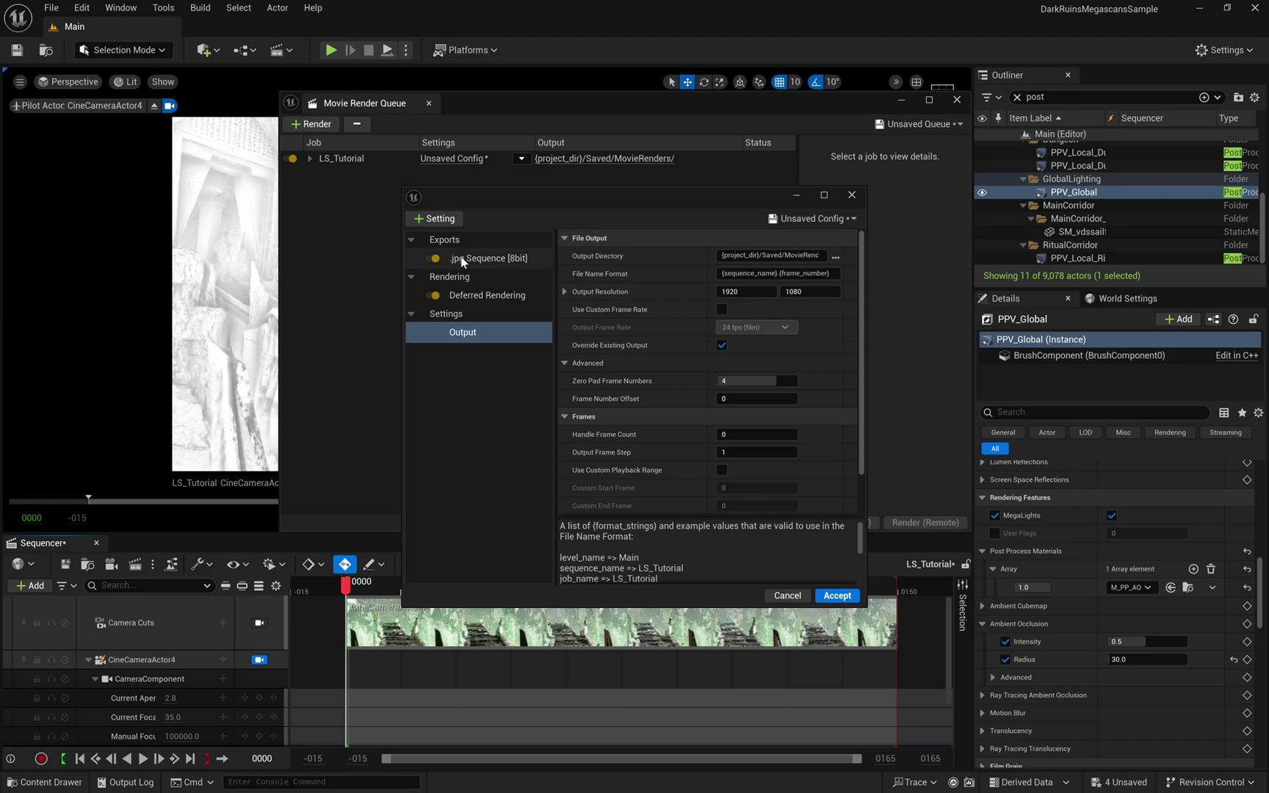
pyautogui.click(464, 295)
pyautogui.click(463, 332)
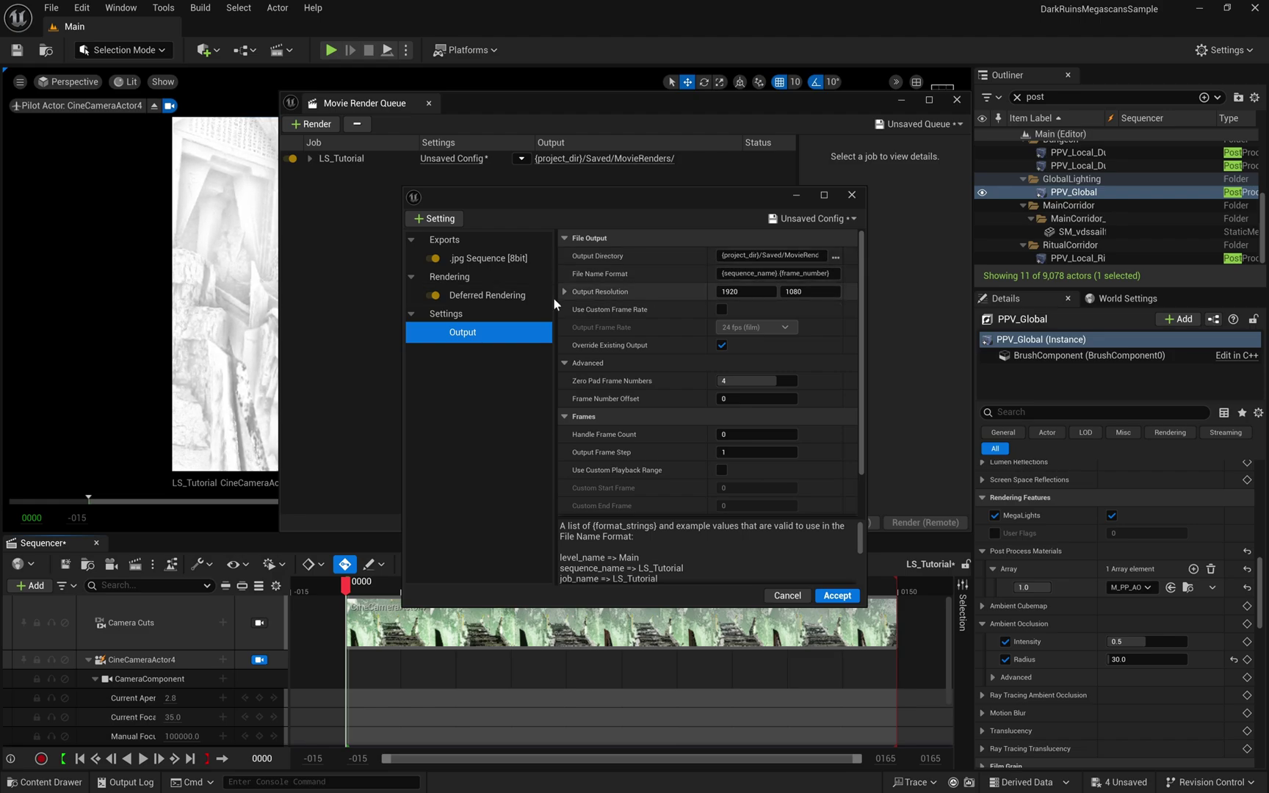
# Step: Add a Console Variables setting to the job with two variable entries
pyautogui.click(435, 219)
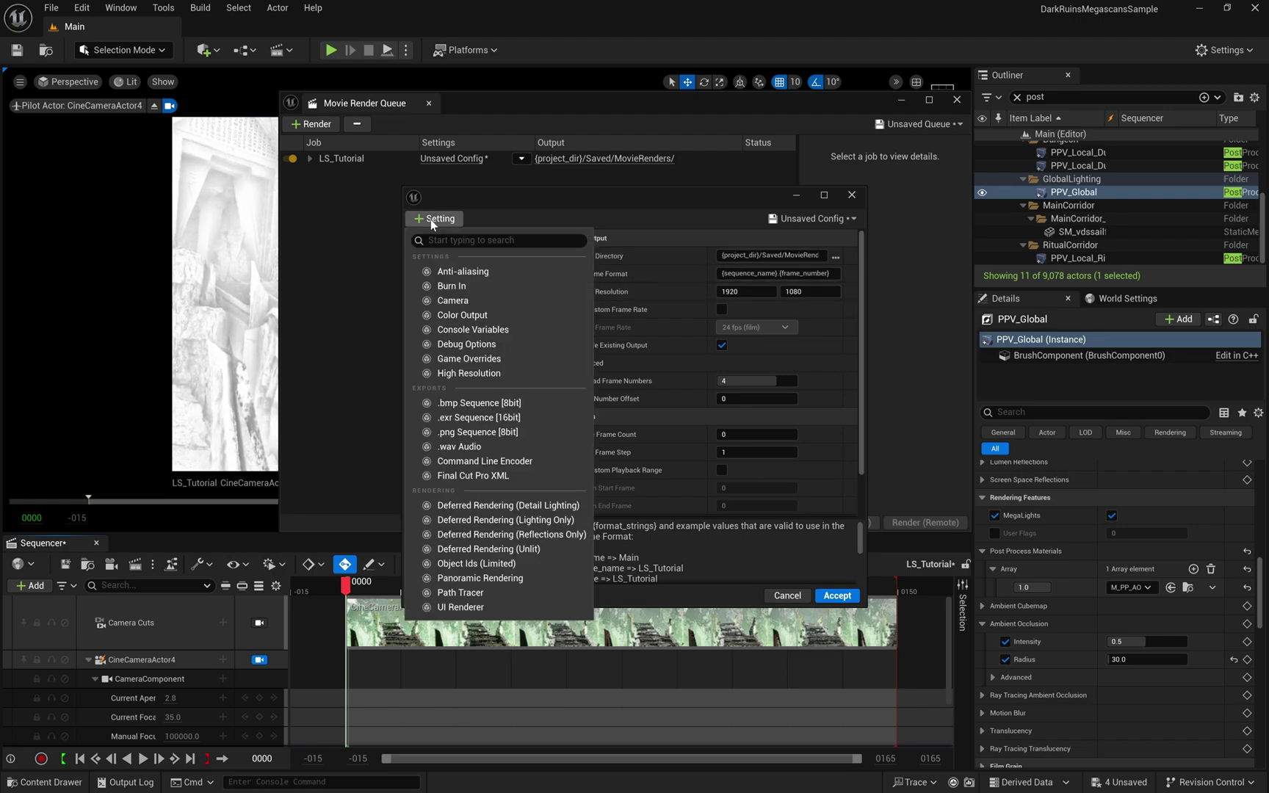
pyautogui.click(485, 329)
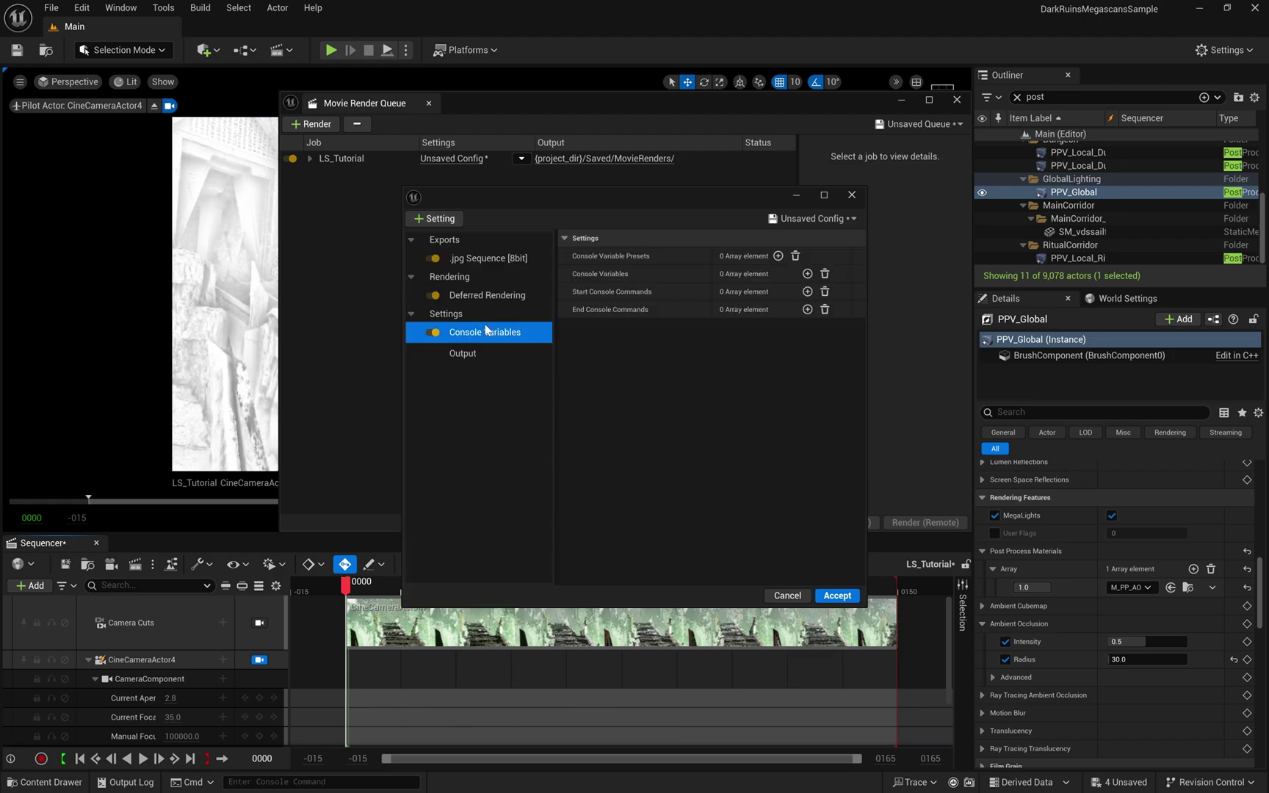
pyautogui.click(807, 273)
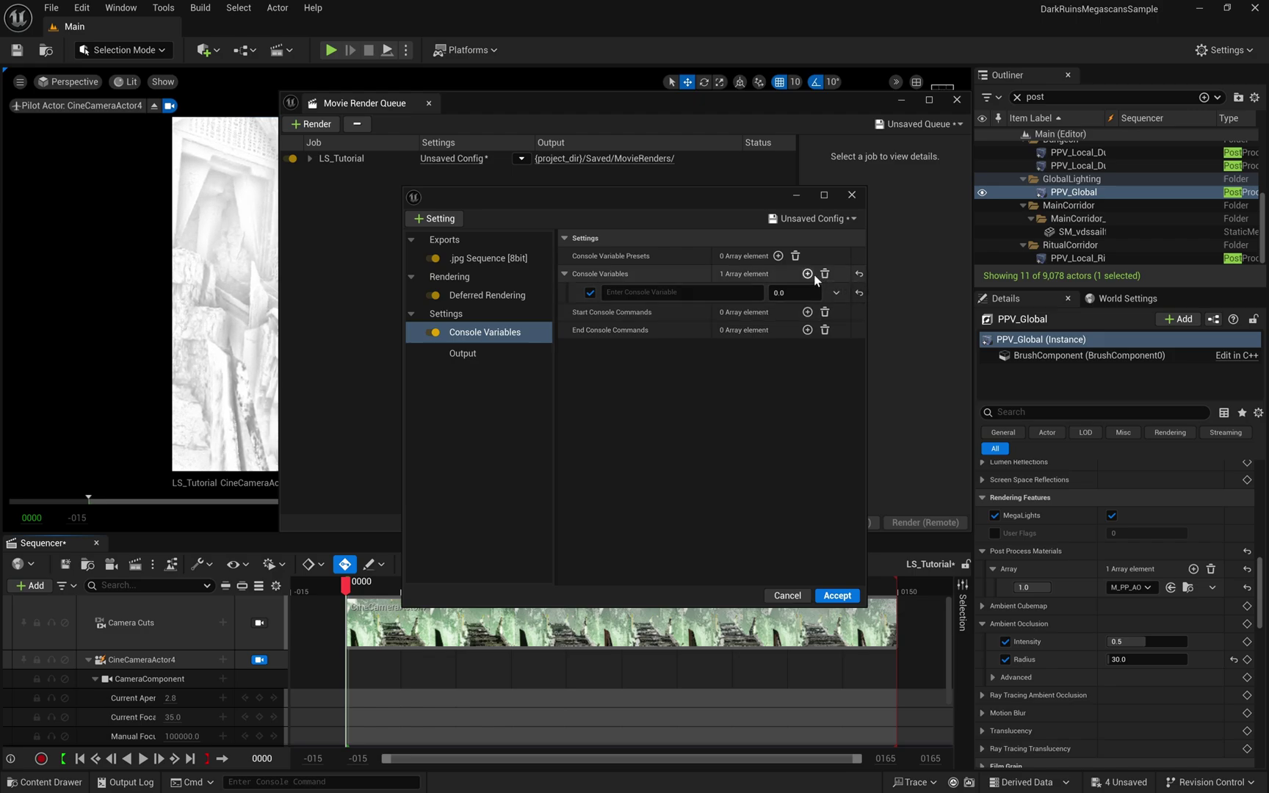
pyautogui.click(807, 273)
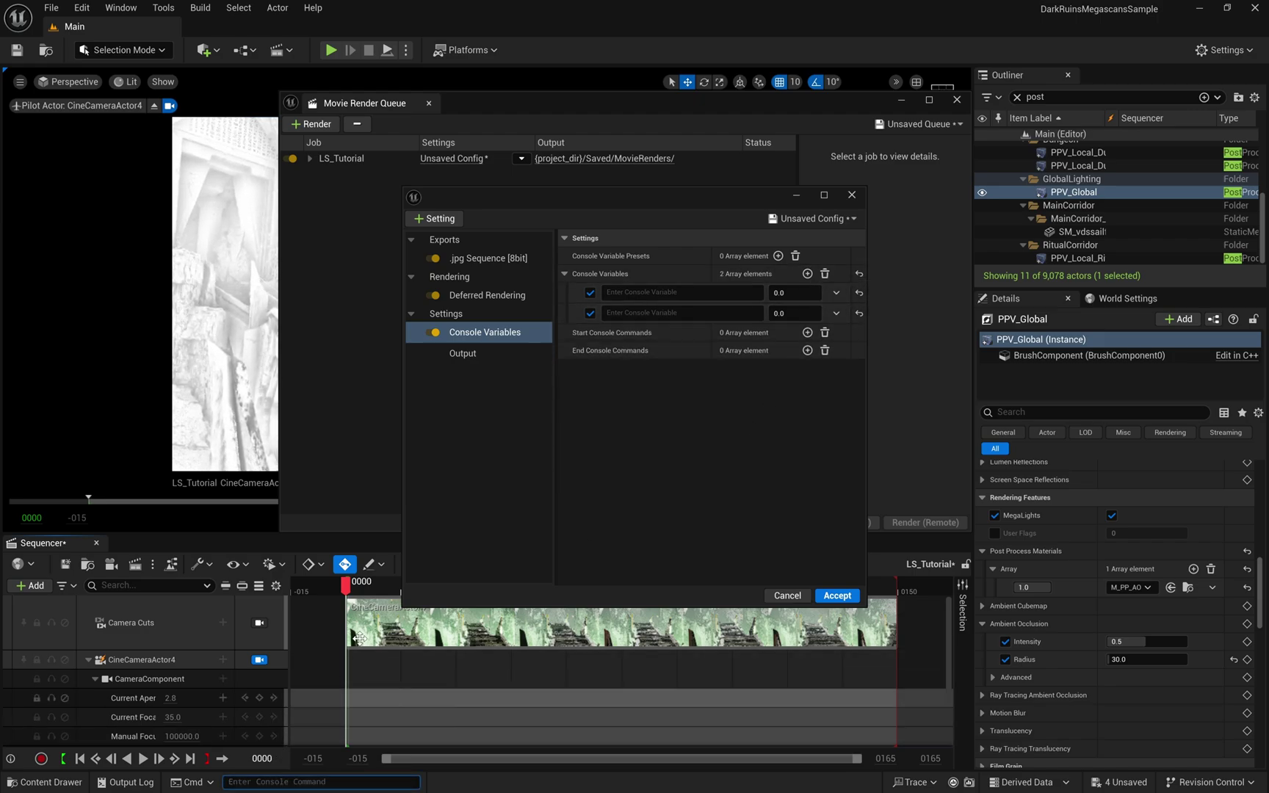
# Step: Fill the entries with r.Lumen.DiffuseIndirect.SSAO 1 and r.Lumen.ScreenProbeGather.ShortRangeAO 0, then accept
pyautogui.press('`')
pyautogui.press('Up')
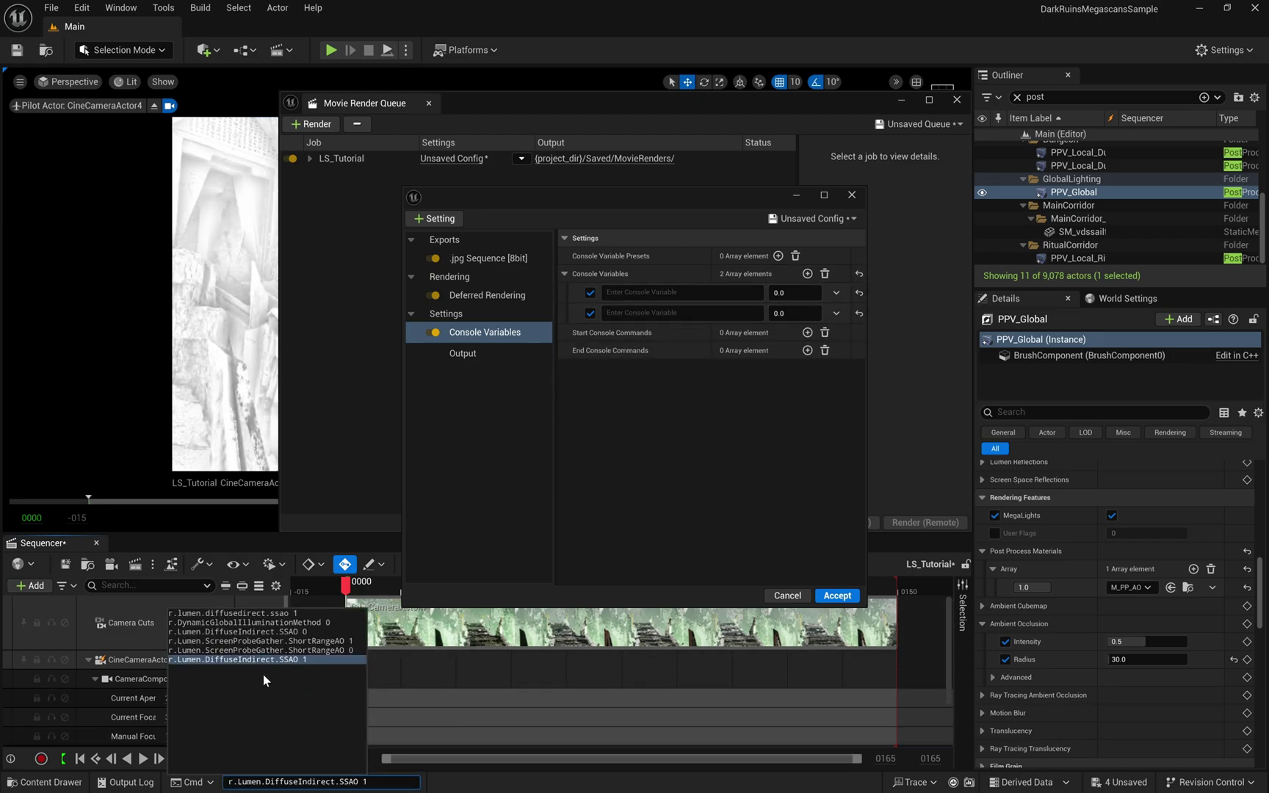
pyautogui.hotkey('ctrl', 'a')
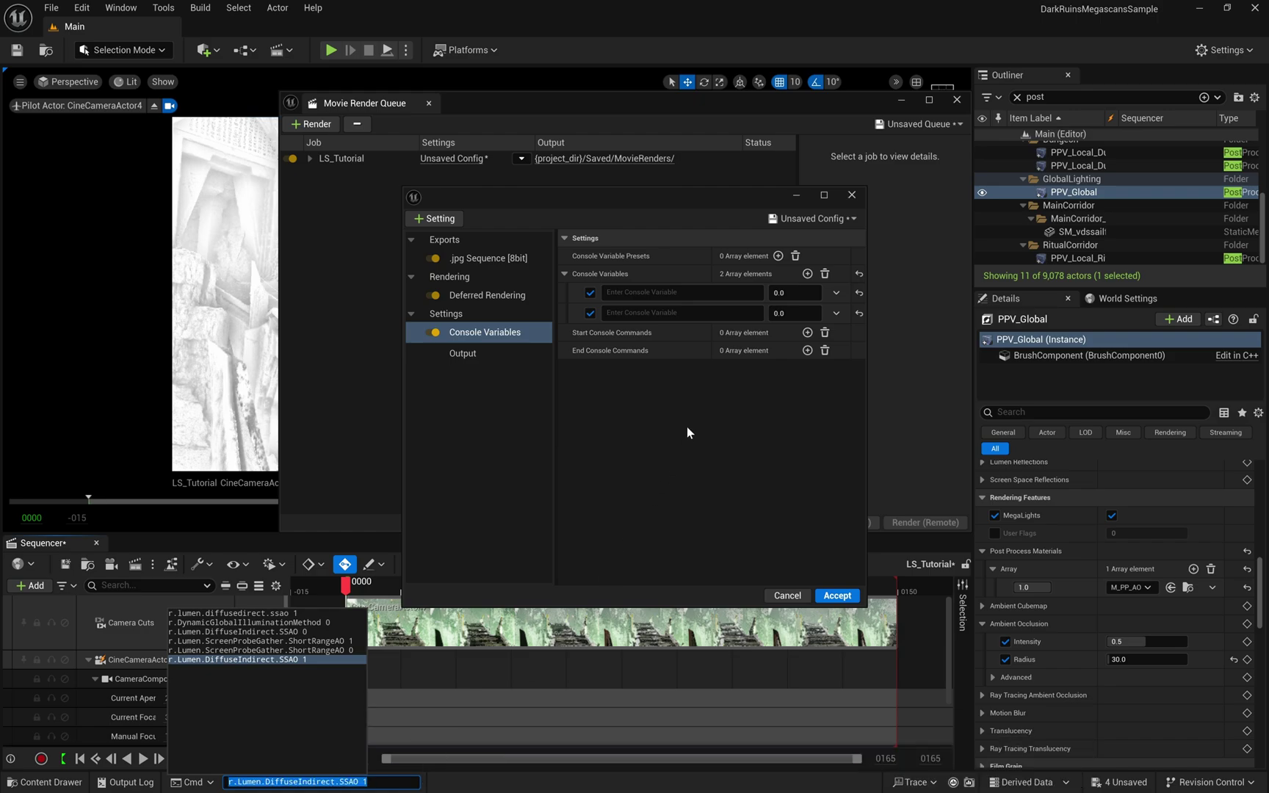
pyautogui.click(683, 292)
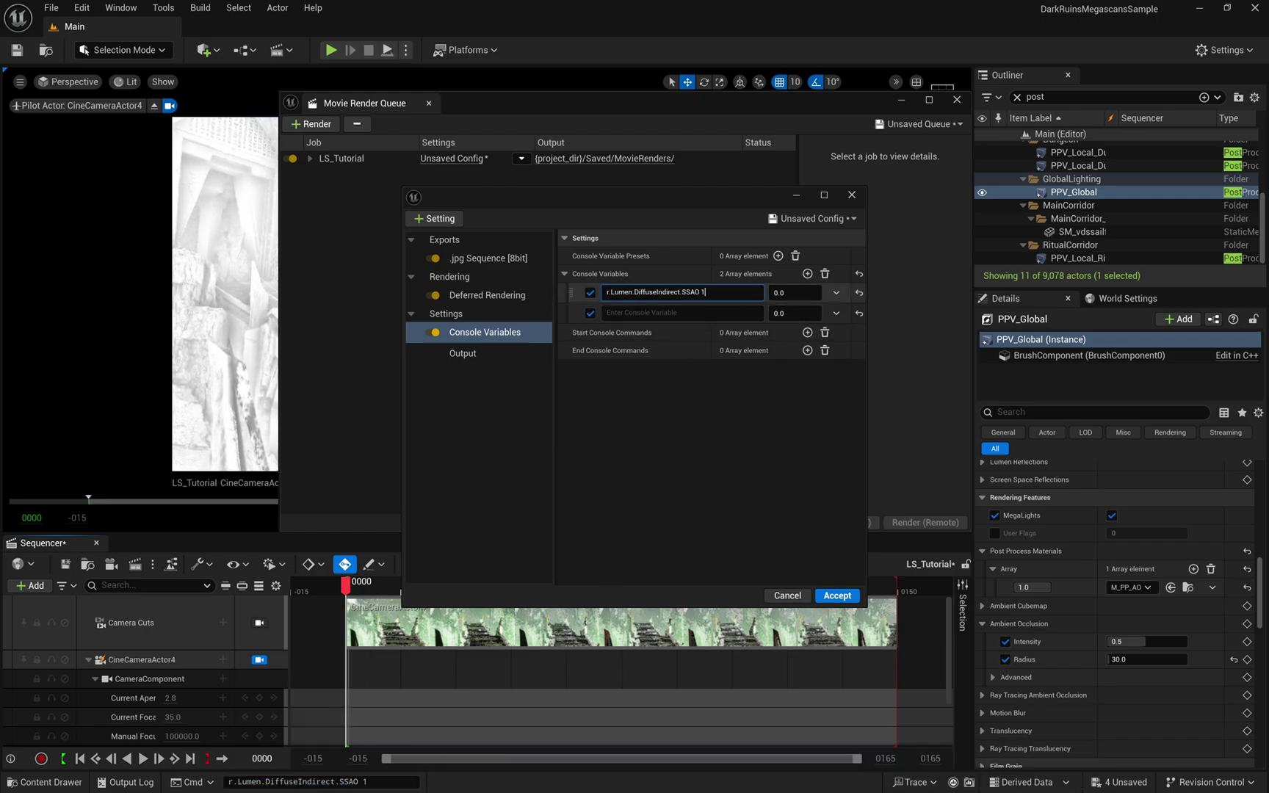
pyautogui.press('BackSpace')
pyautogui.press('BackSpace')
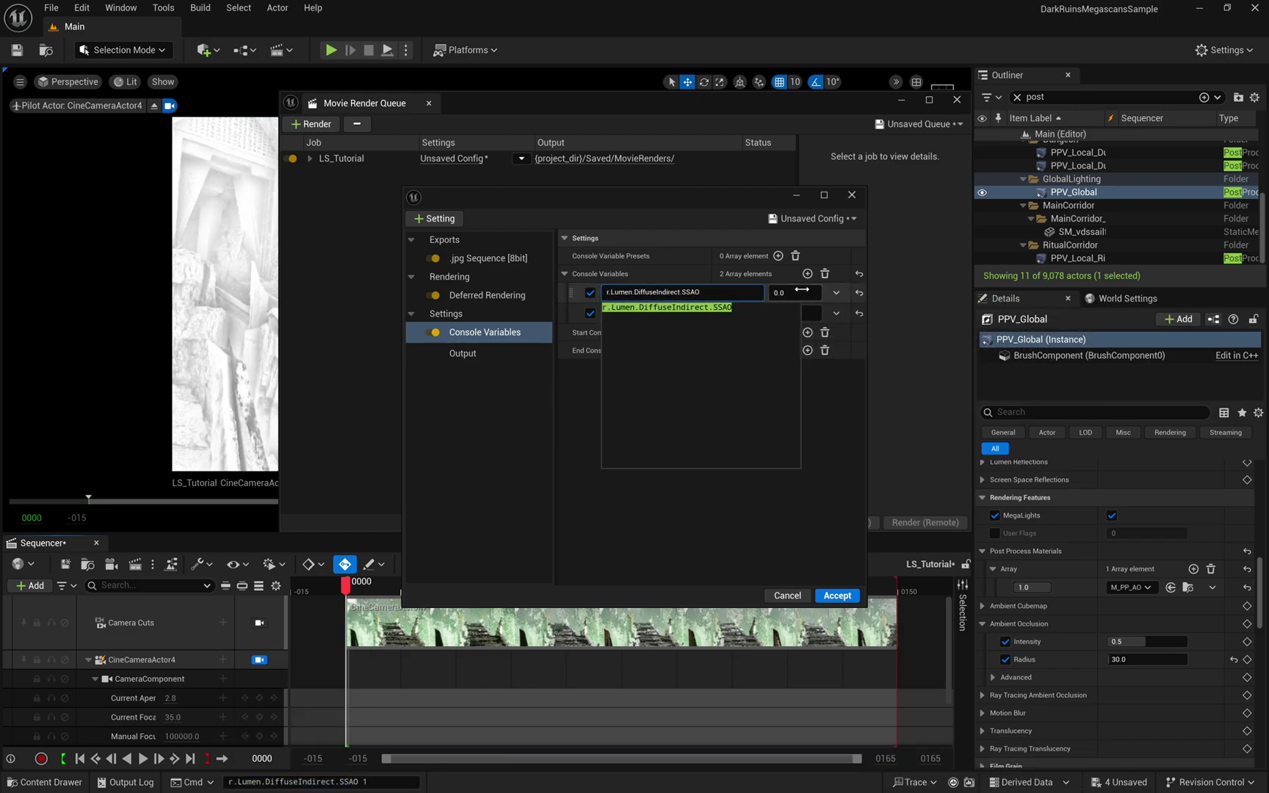
pyautogui.press('Return')
pyautogui.click(294, 781)
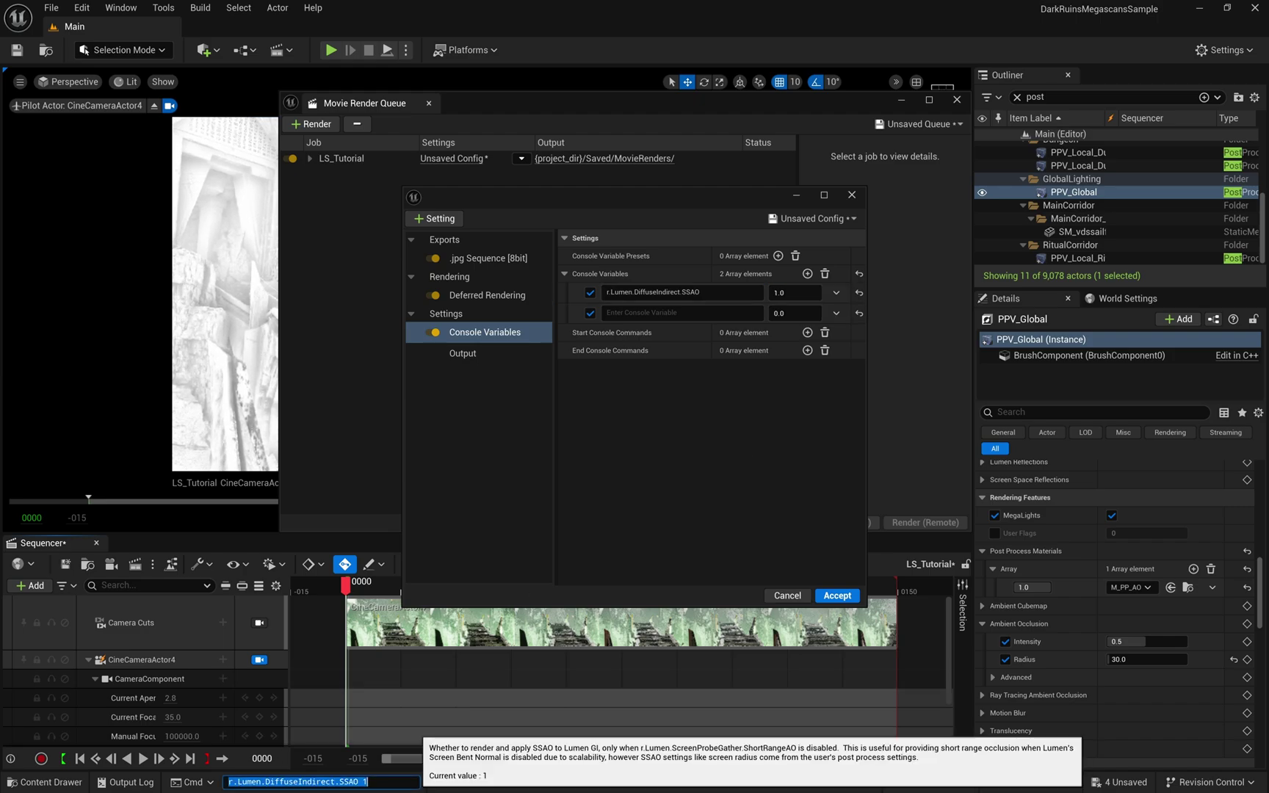
pyautogui.press('Up')
pyautogui.press('Up')
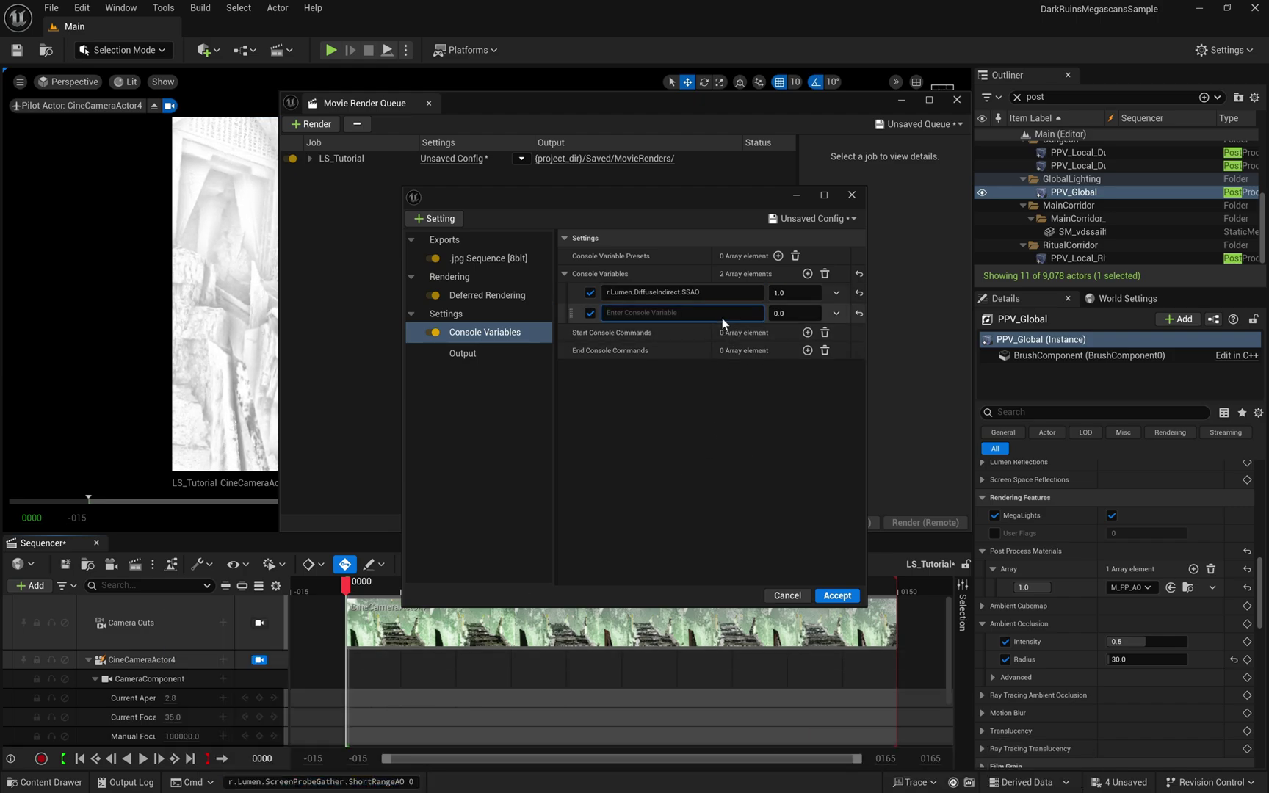
pyautogui.write('r.Lumen.ScreenProbeGather.ShortRangeAO')
pyautogui.press('Return')
pyautogui.click(838, 595)
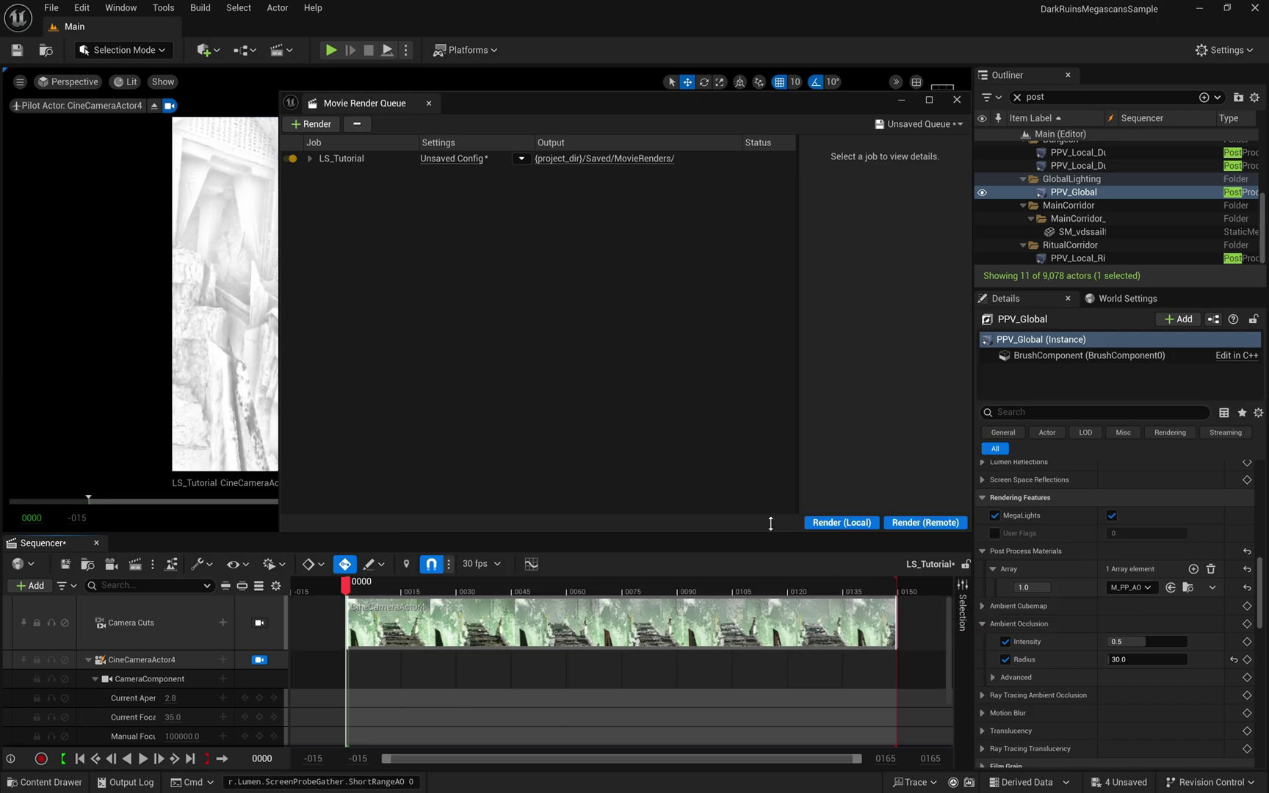
# Step: Set the job's output directory to Tutorials/AO_and_Depth_Pass_Render/Render_AO and accept the configuration
pyautogui.click(446, 159)
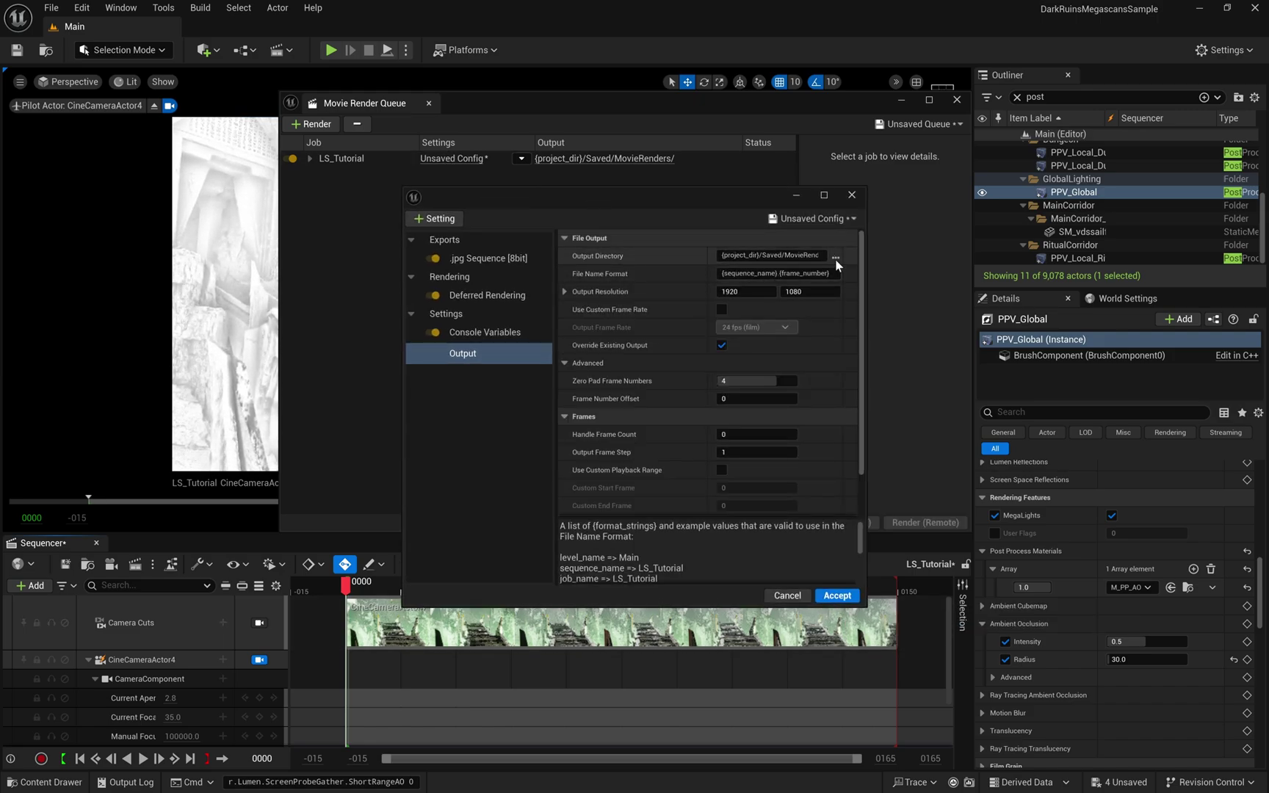
pyautogui.click(835, 256)
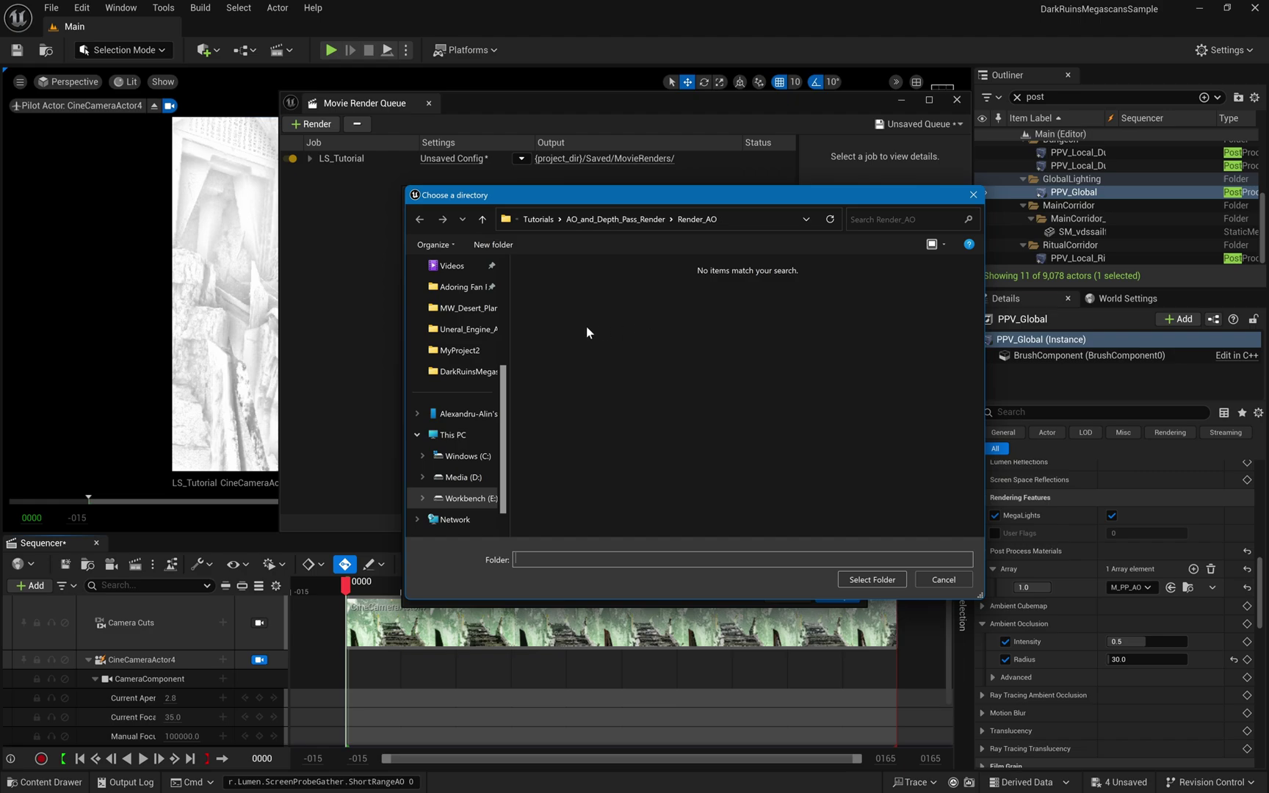
pyautogui.click(484, 330)
pyautogui.click(547, 219)
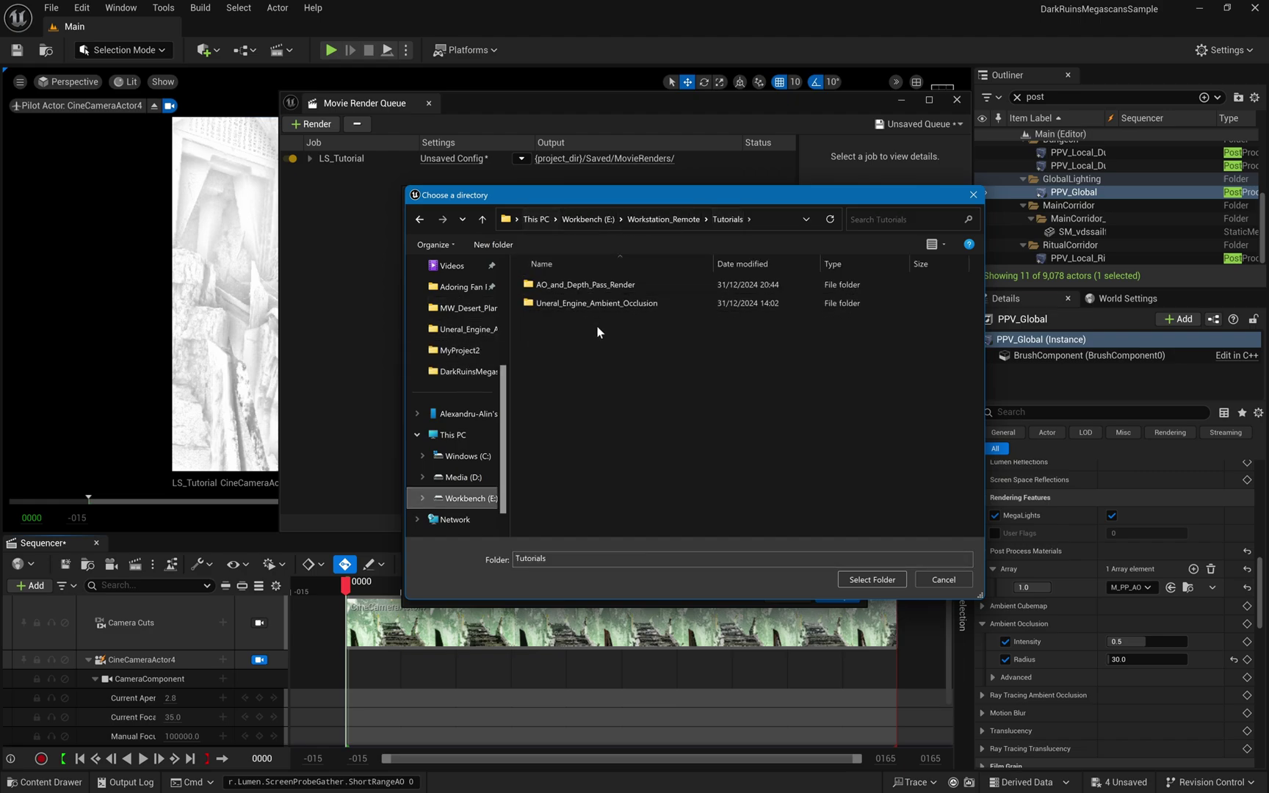
pyautogui.doubleClick(613, 285)
pyautogui.doubleClick(555, 294)
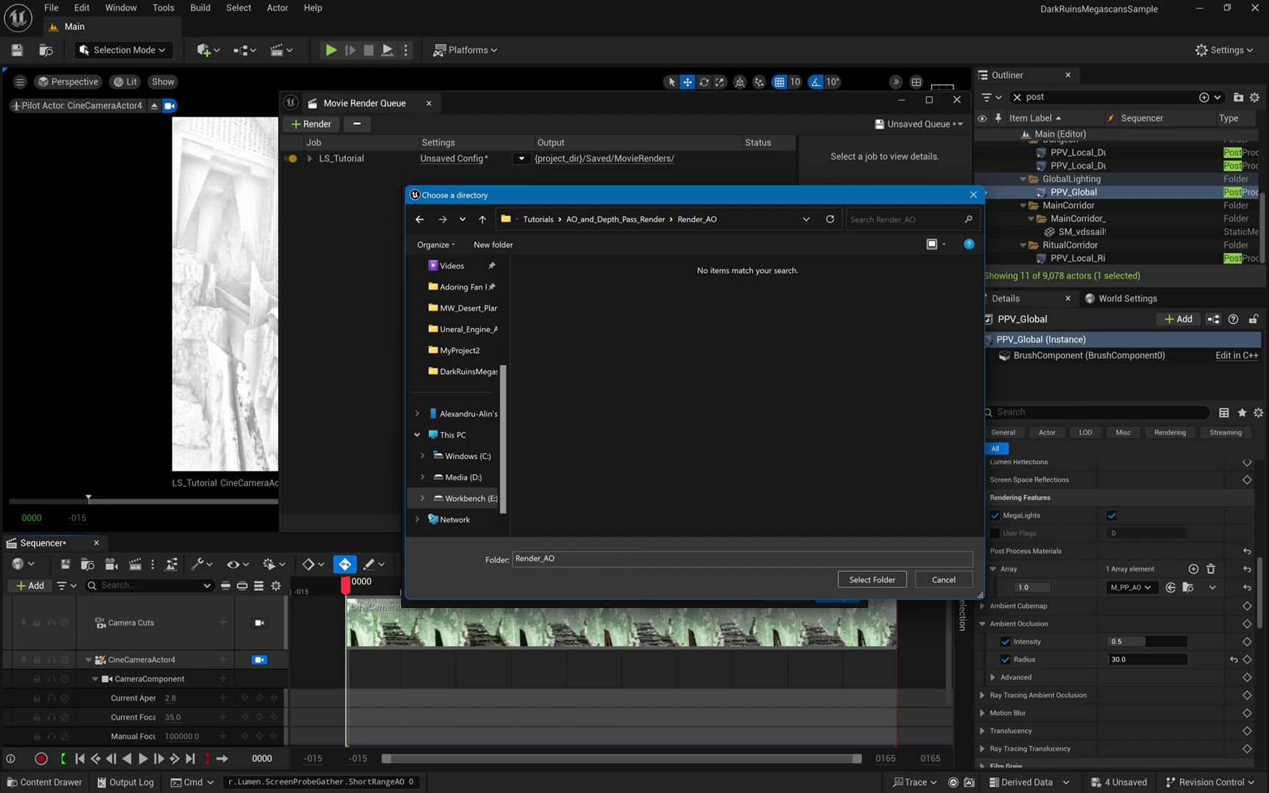
pyautogui.click(872, 580)
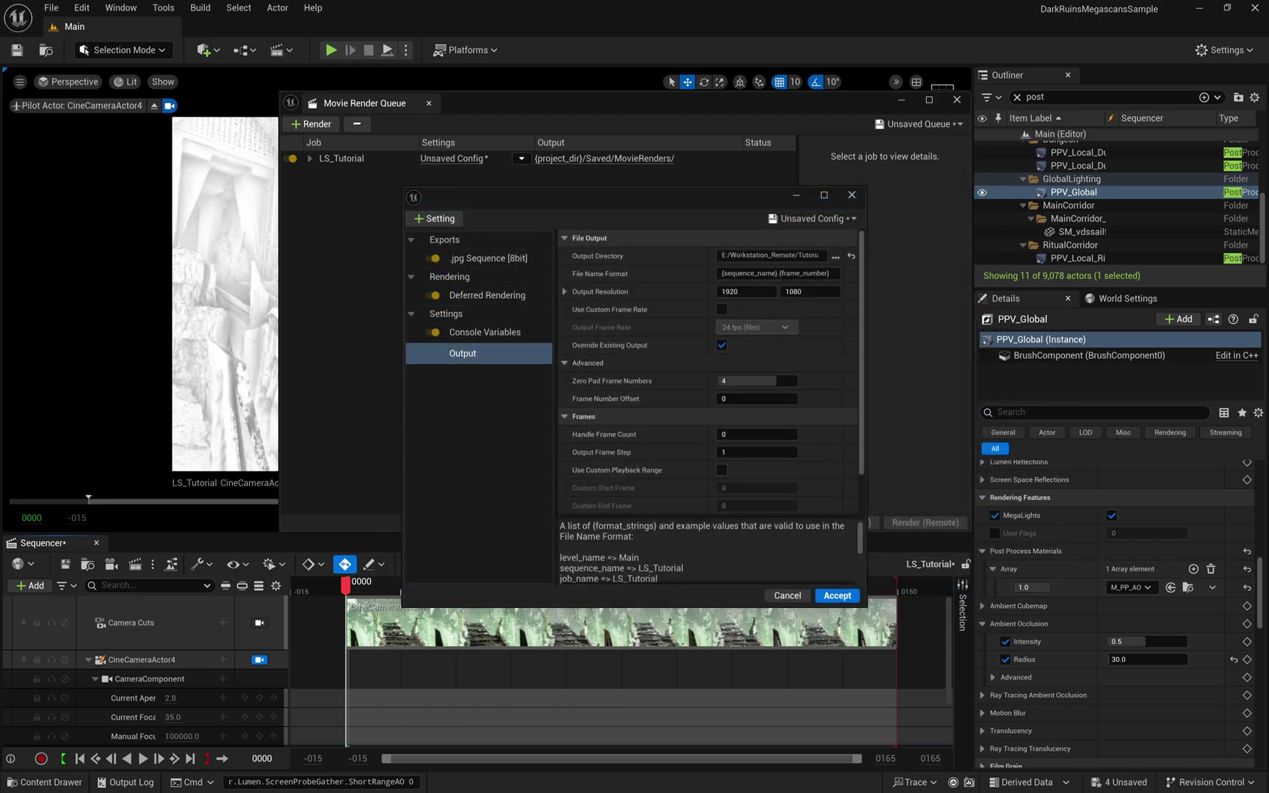
pyautogui.click(835, 596)
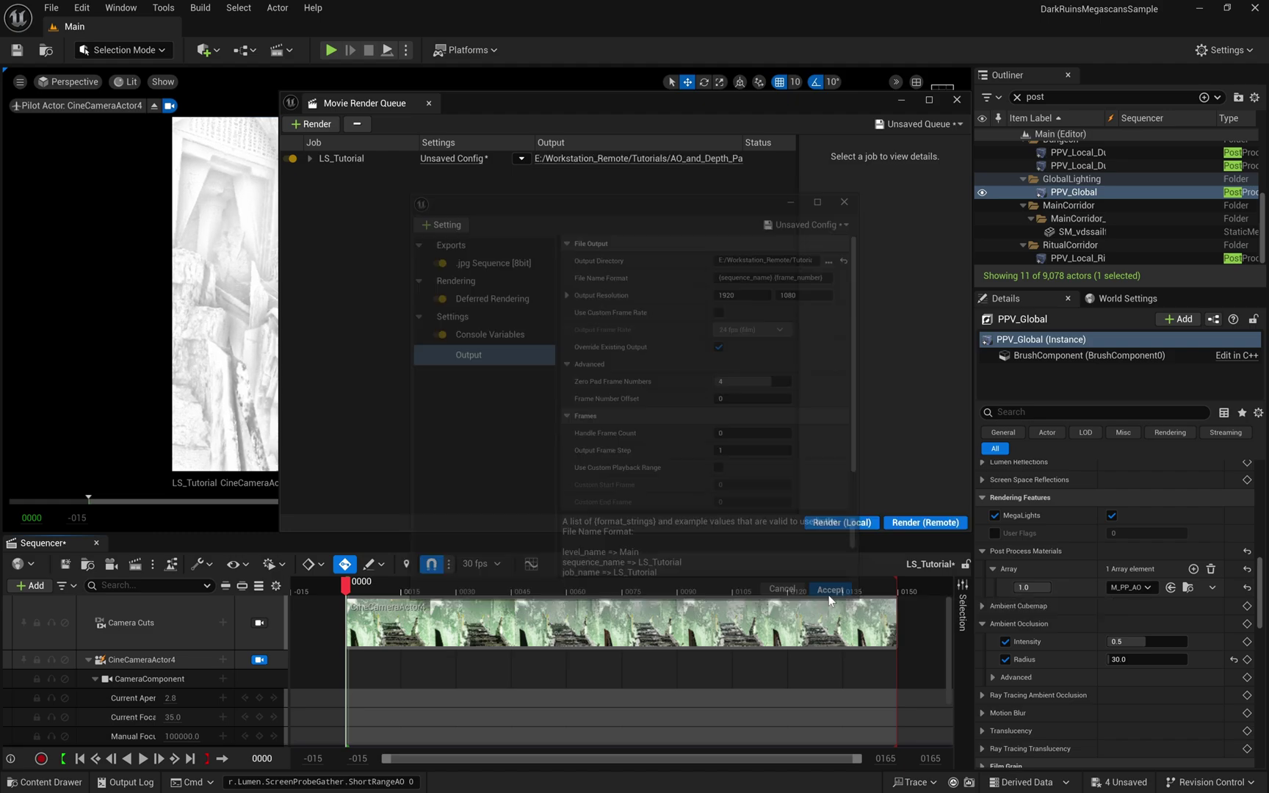
# Step: Render the LS_Tutorial job locally with Render (Local)
pyautogui.click(828, 522)
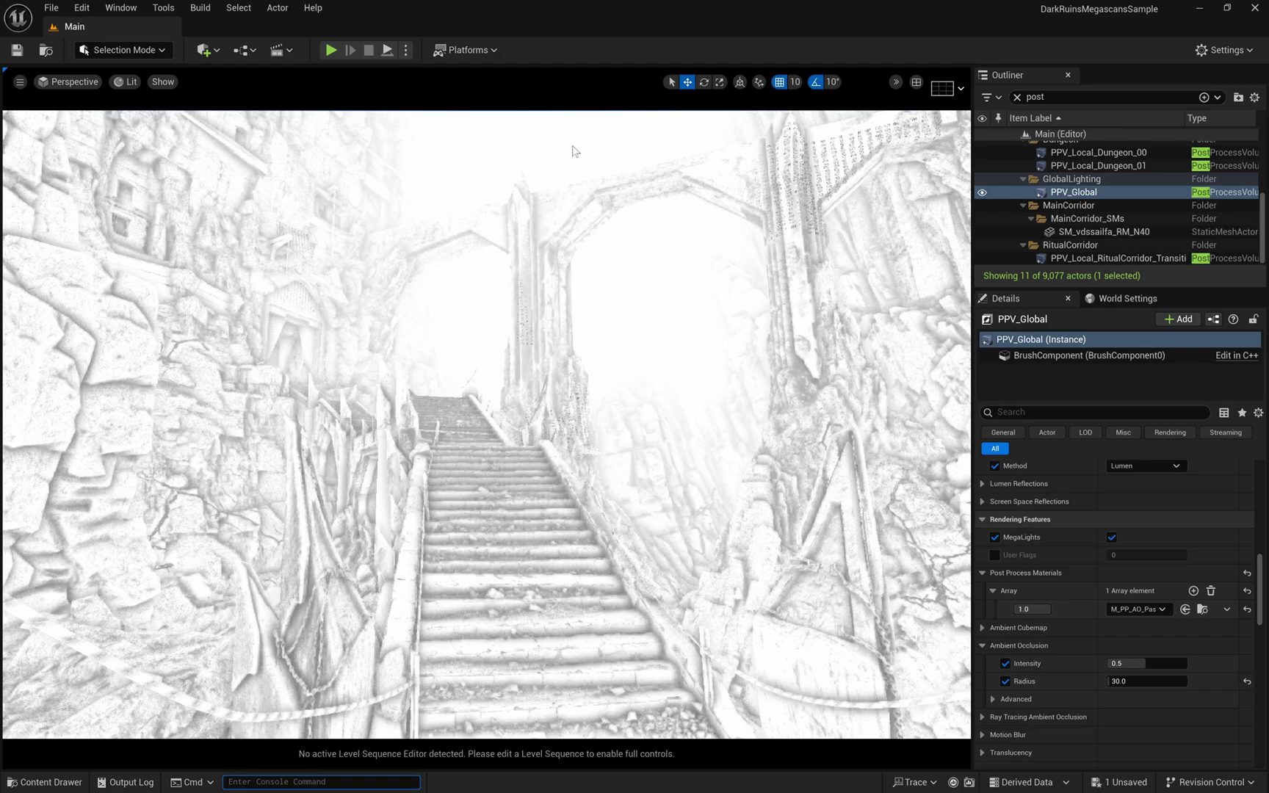
# Step: Create a new material named M_Depth_Pass and set its Material Domain to Post Process
pyautogui.moveTo(485, 423); pyautogui.dragTo(467, 420, button='right')
pyautogui.hotkey('ctrl', 'space')
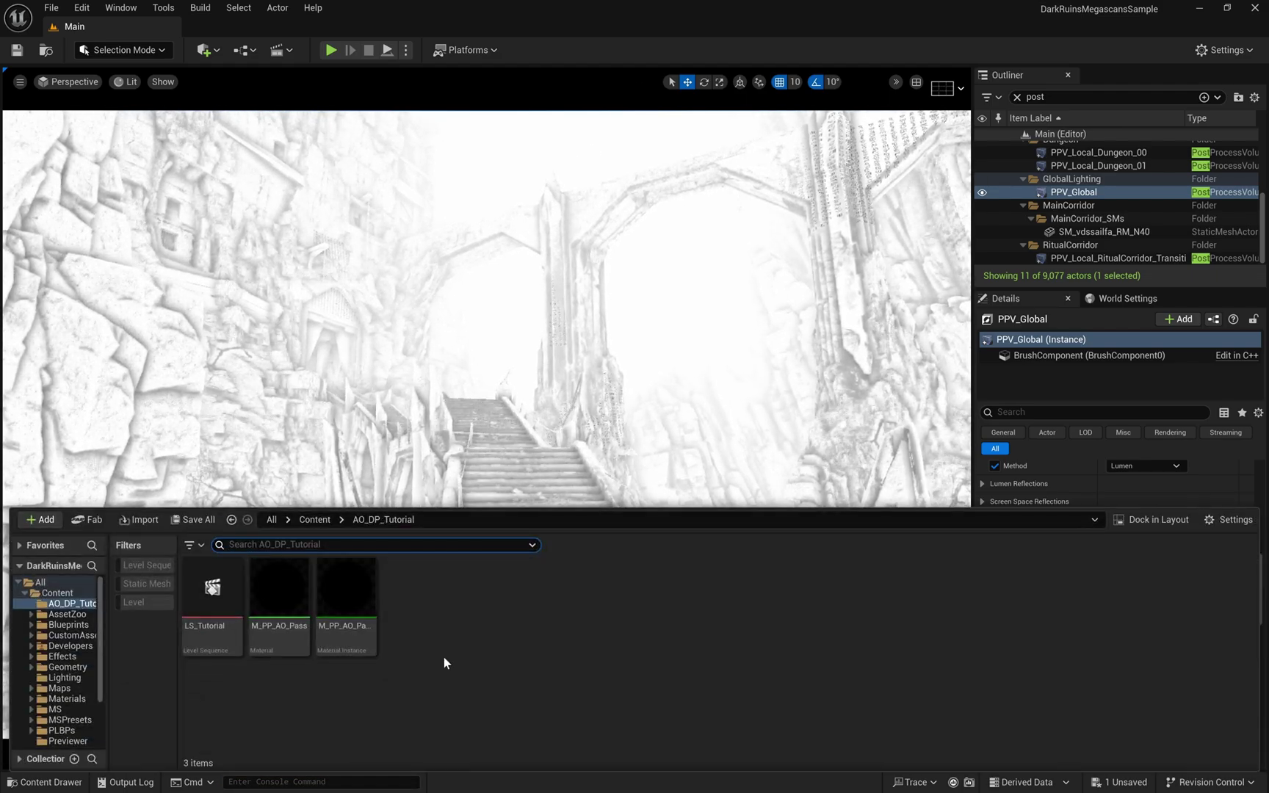
pyautogui.rightClick(443, 655)
pyautogui.moveTo(499, 529)
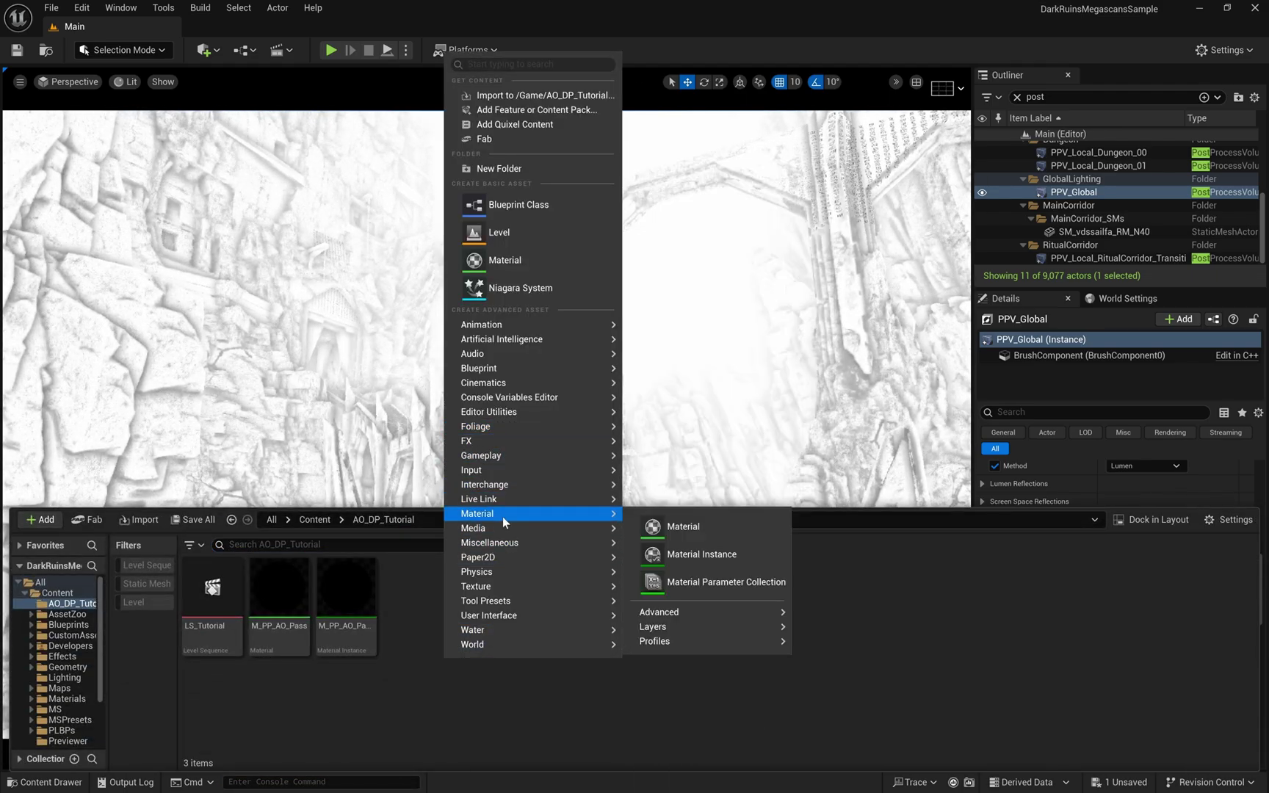
pyautogui.click(704, 531)
pyautogui.write('M')
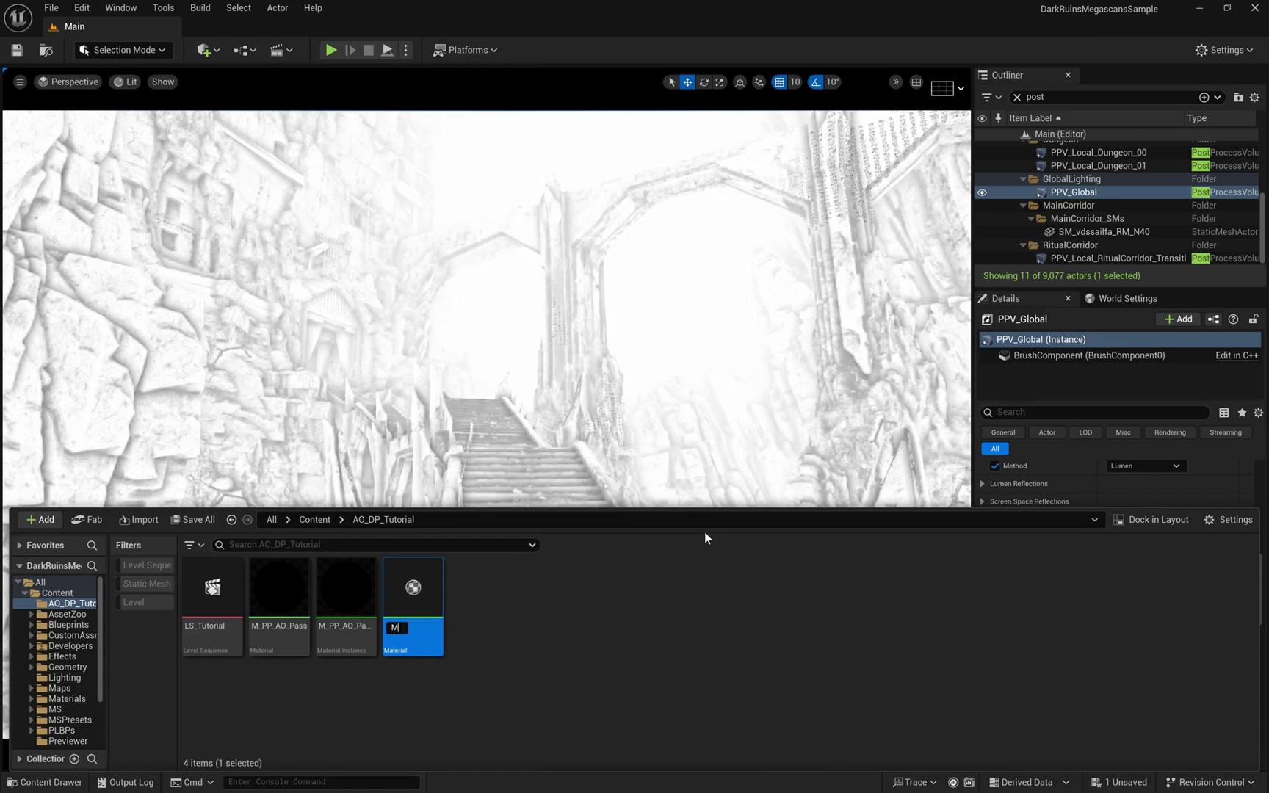
pyautogui.write('_Depth_Pass')
pyautogui.press('Return')
pyautogui.press('Return')
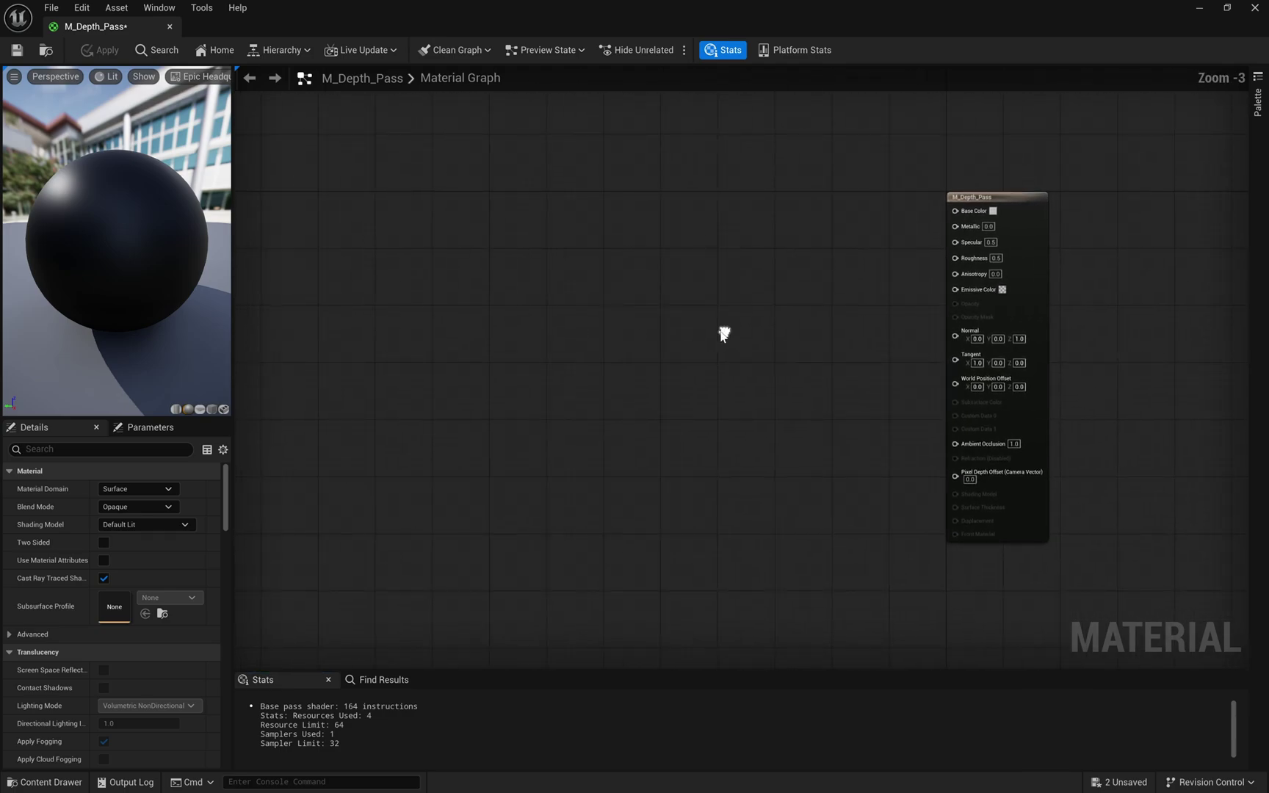
pyautogui.click(147, 489)
pyautogui.click(135, 553)
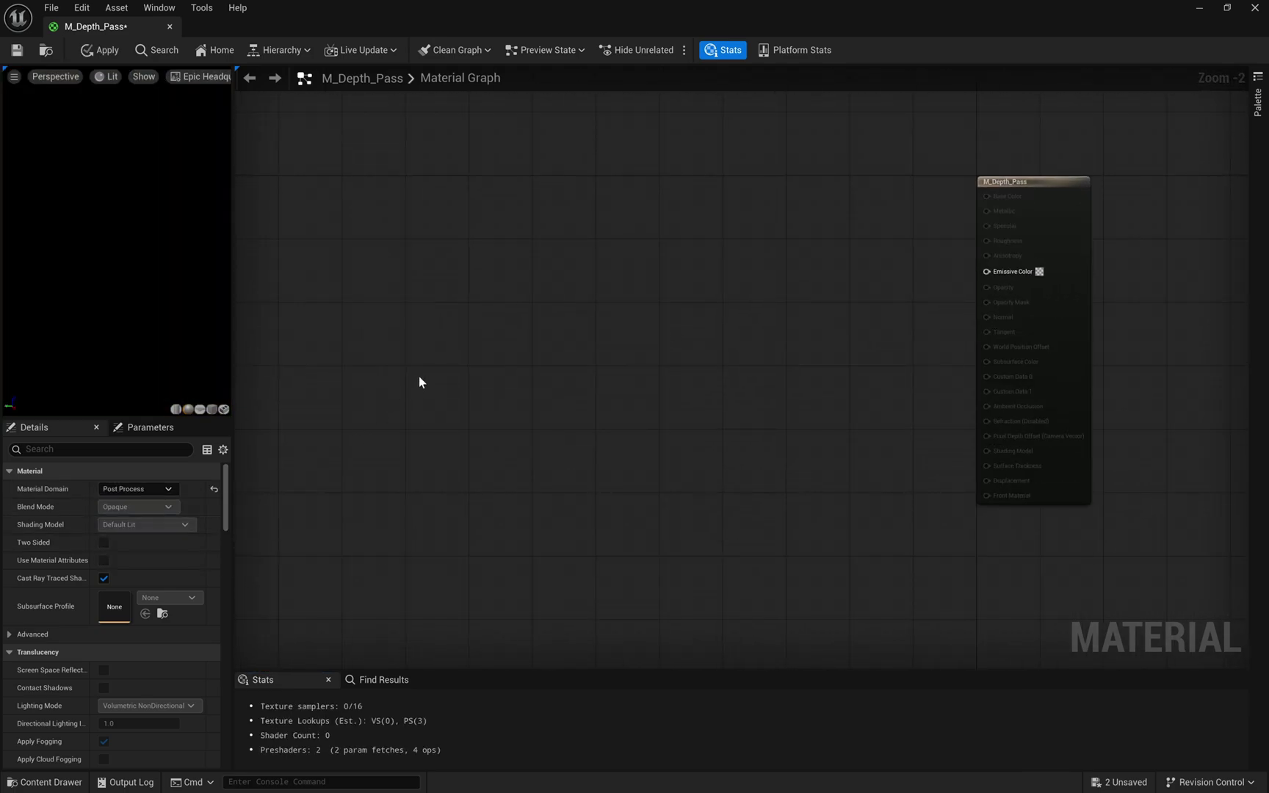
pyautogui.scroll(1, 441, 382)
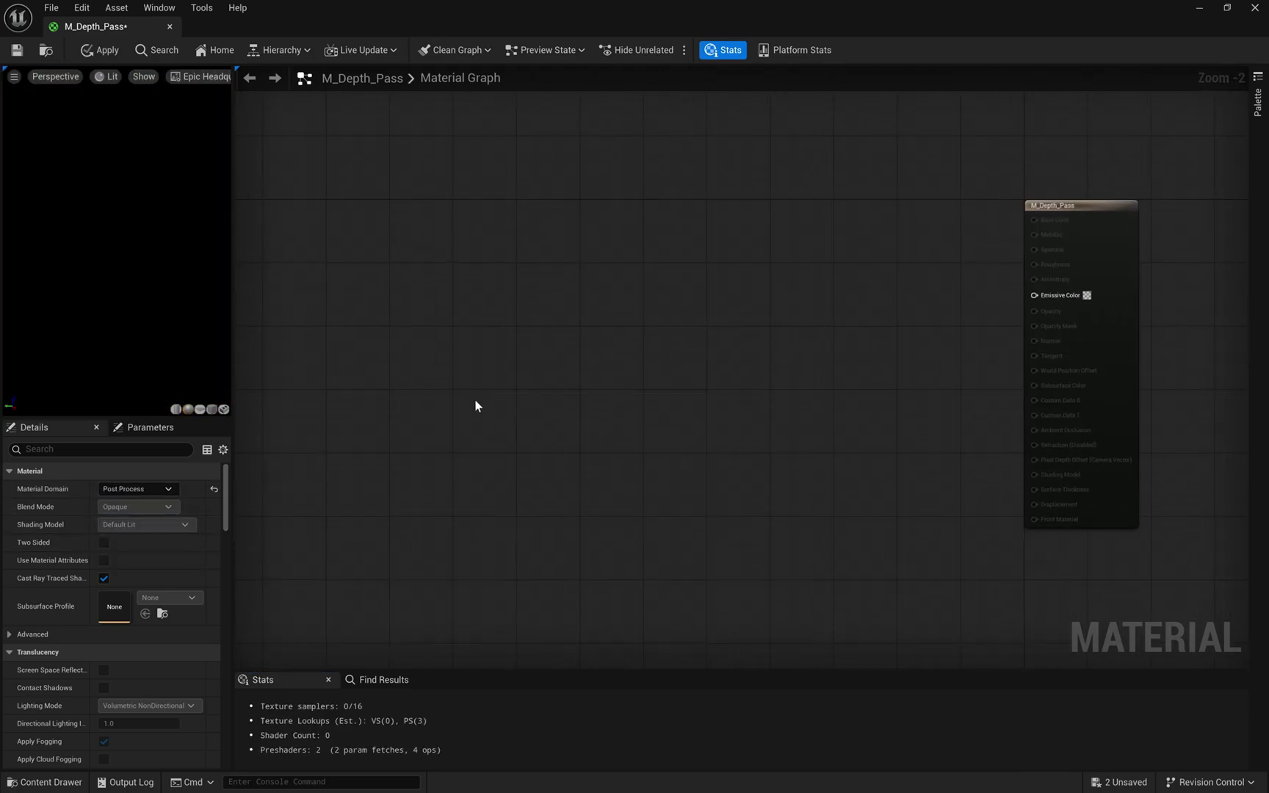
# Step: Add a SceneTexture node and set its Scene Texture Id to SceneDepth
pyautogui.rightClick(376, 284)
pyautogui.write('scenetexture')
pyautogui.press('Return')
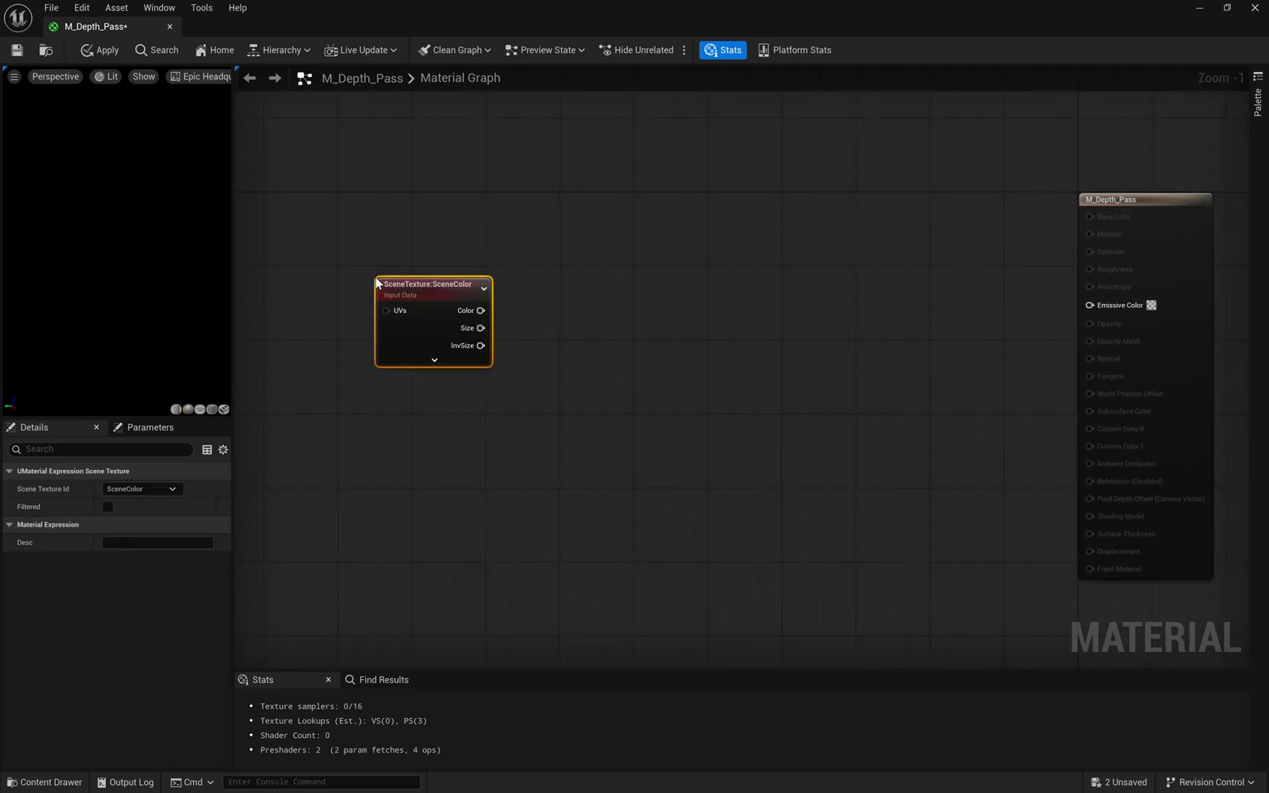
pyautogui.click(162, 488)
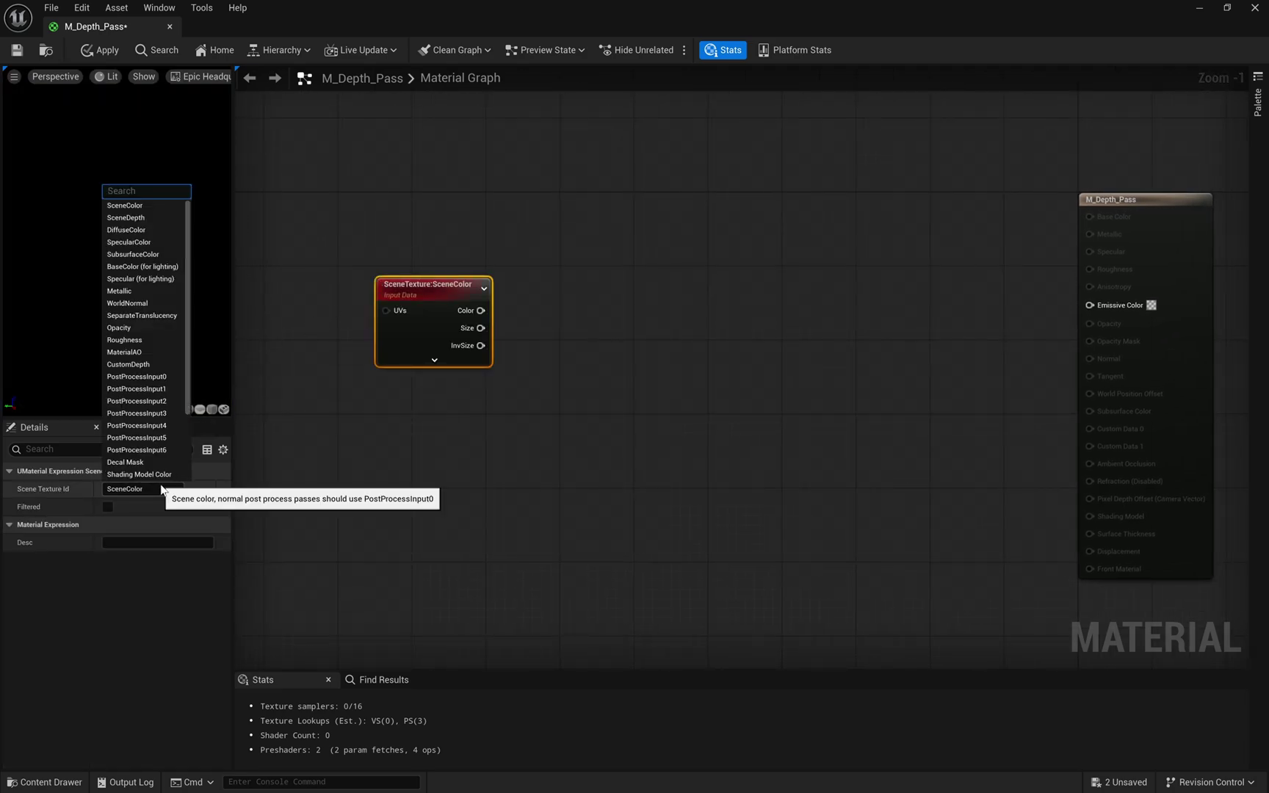
pyautogui.write('de')
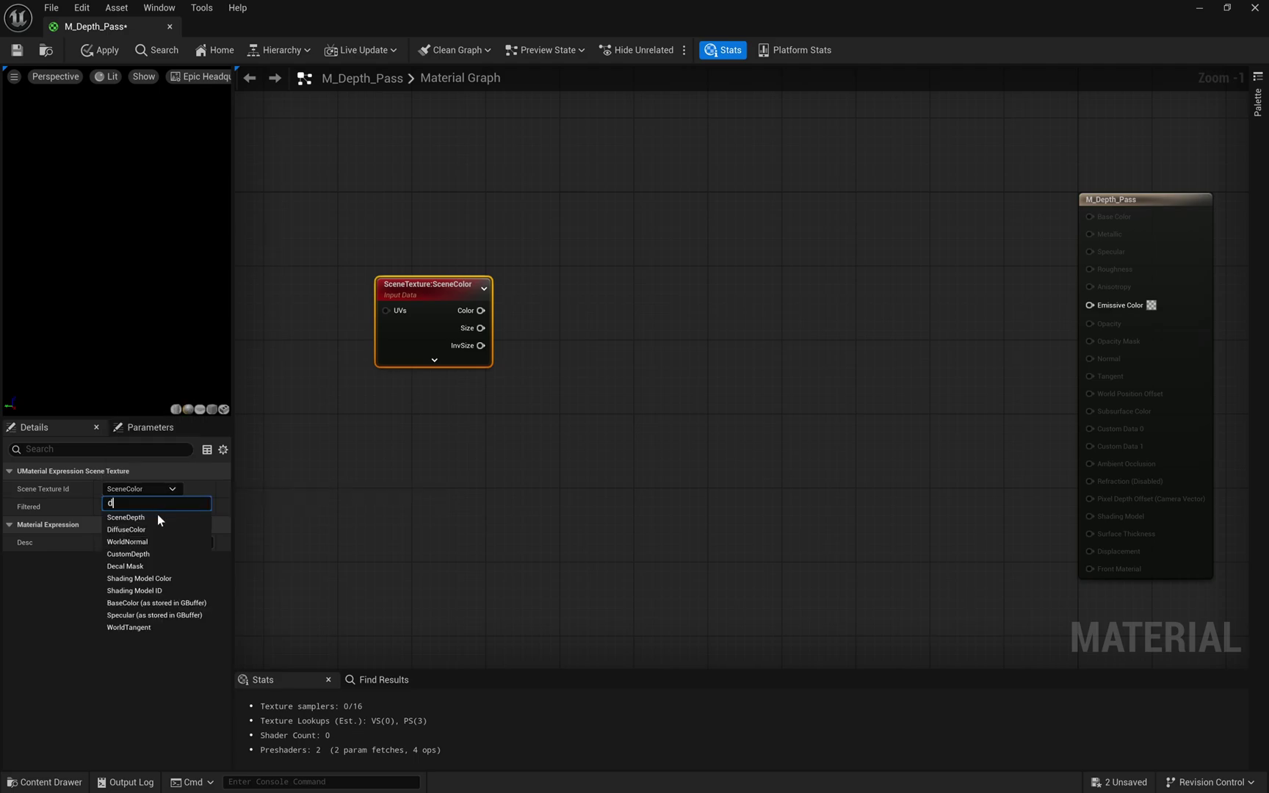
pyautogui.click(146, 517)
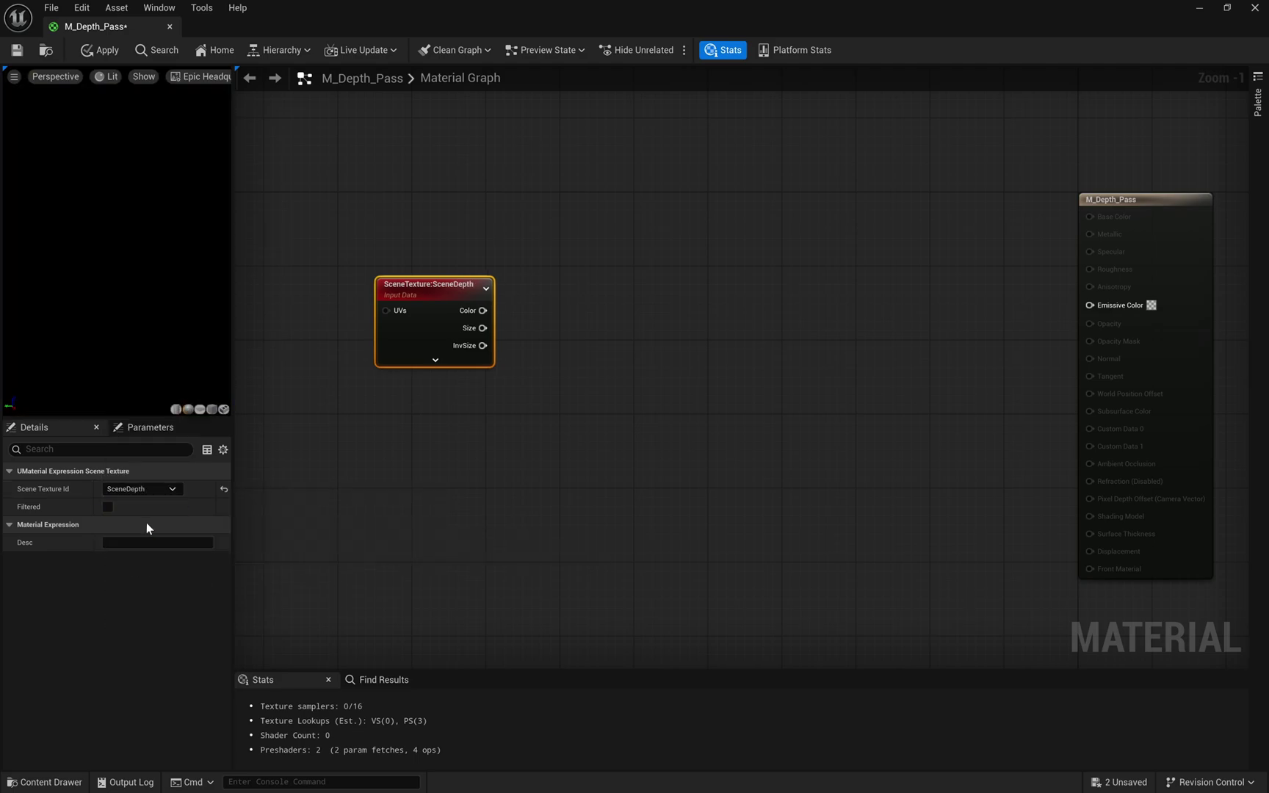
pyautogui.click(534, 471)
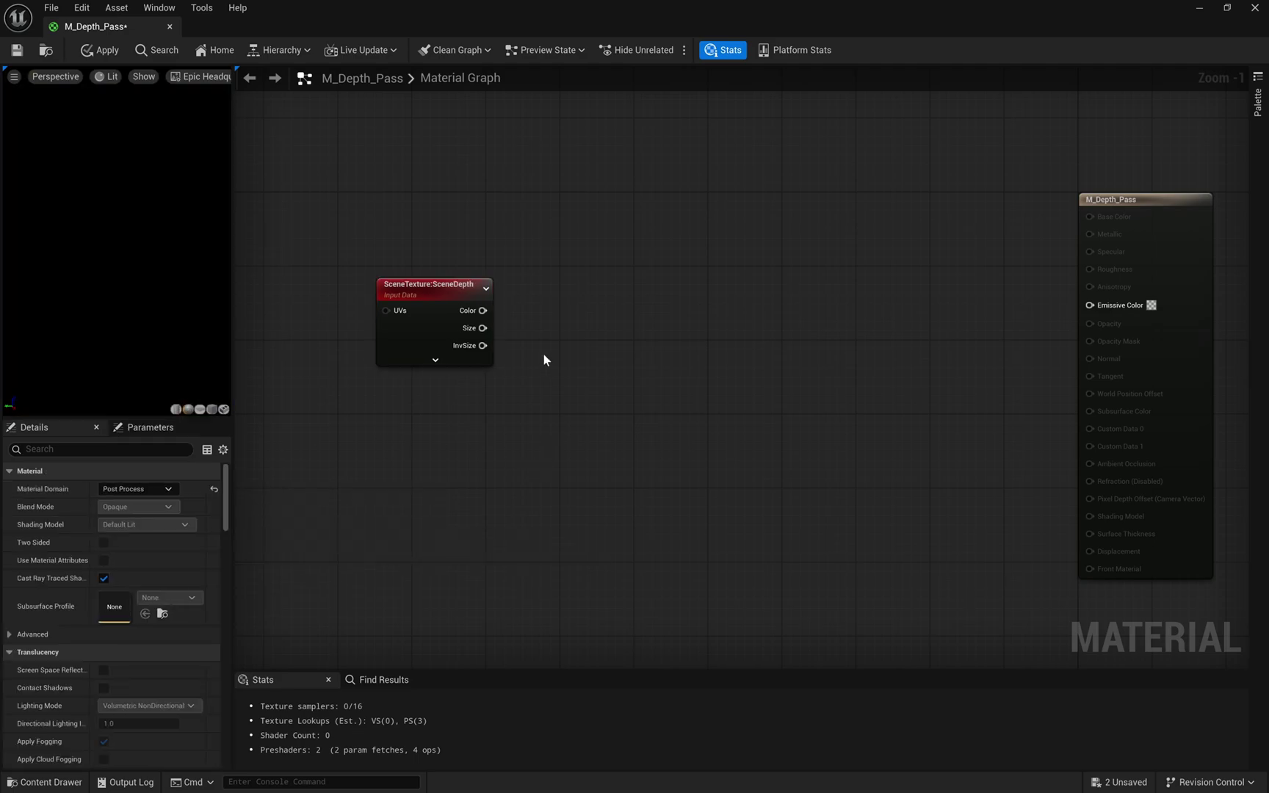
# Step: Add a Multiply node and a Constant with value 0.0001
pyautogui.click(565, 323)
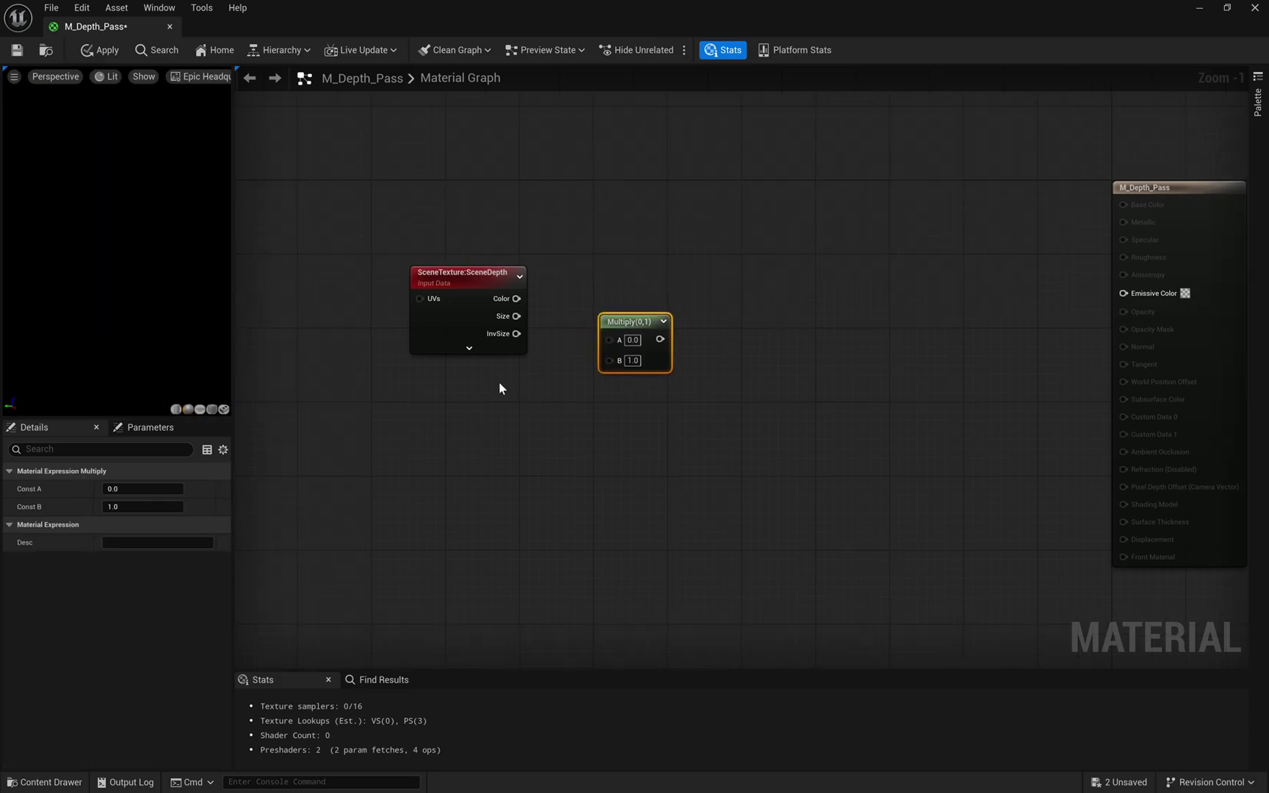
pyautogui.click(416, 437)
pyautogui.click(419, 433)
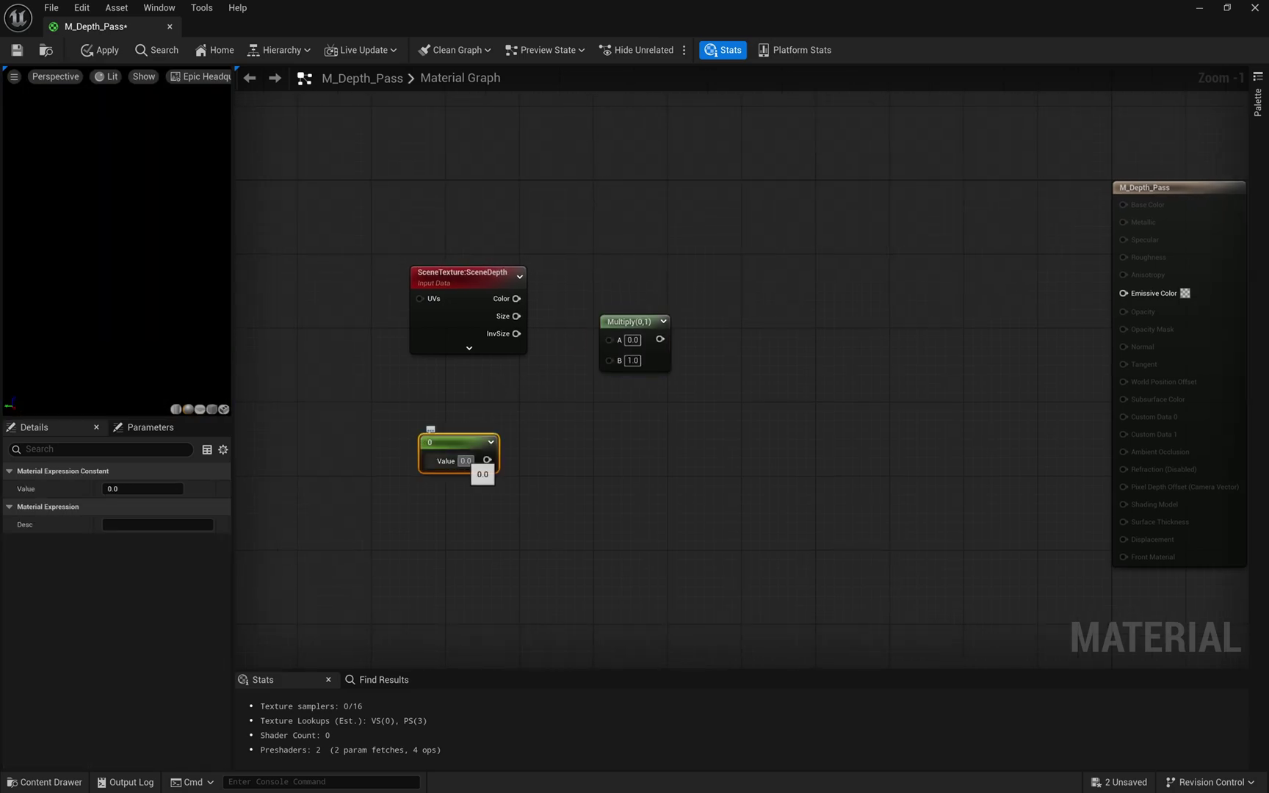
pyautogui.click(464, 461)
pyautogui.write('0.000')
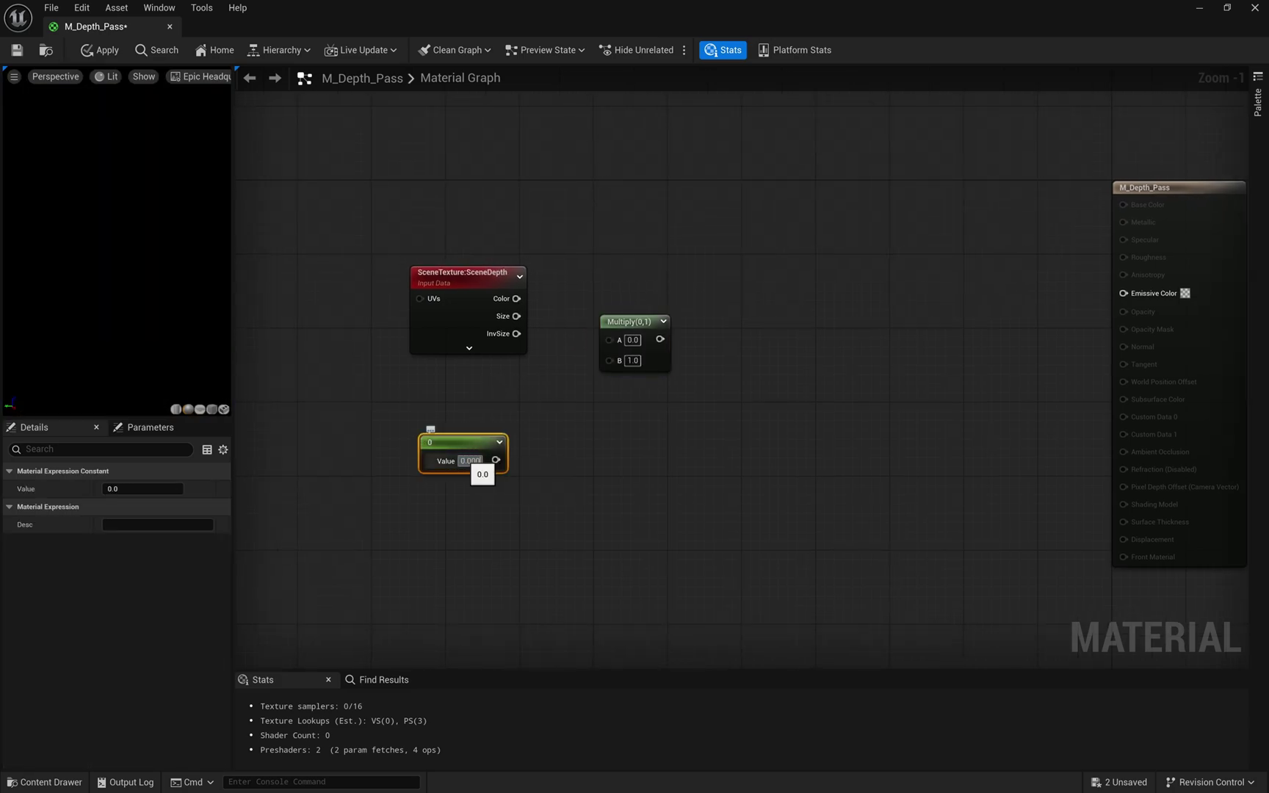
pyautogui.write('1')
pyautogui.press('Return')
pyautogui.click(524, 468)
pyautogui.moveTo(496, 448); pyautogui.dragTo(469, 444)
pyautogui.click(515, 522)
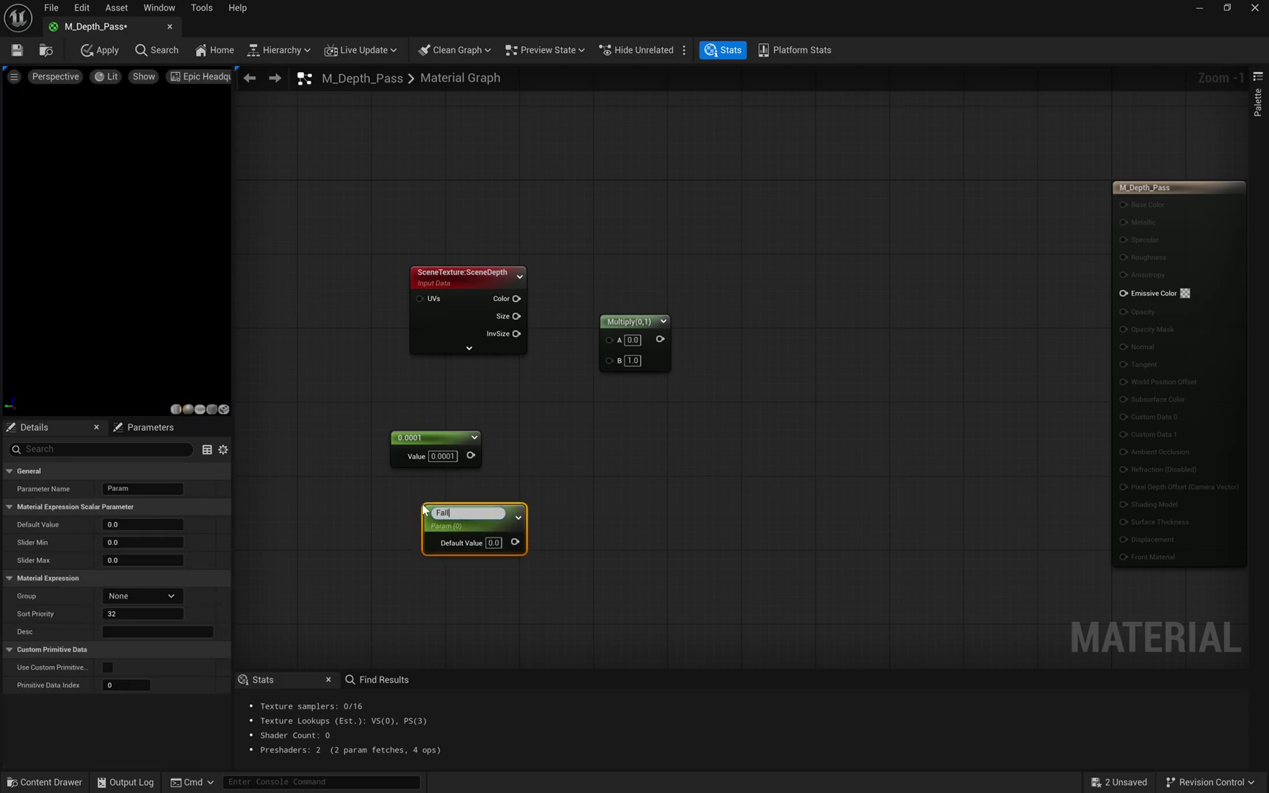
# Step: Add Falloff (default 2) and a Divide, wiring SceneDepth×0.0001 into Divide A and Falloff into B
pyautogui.click(494, 539)
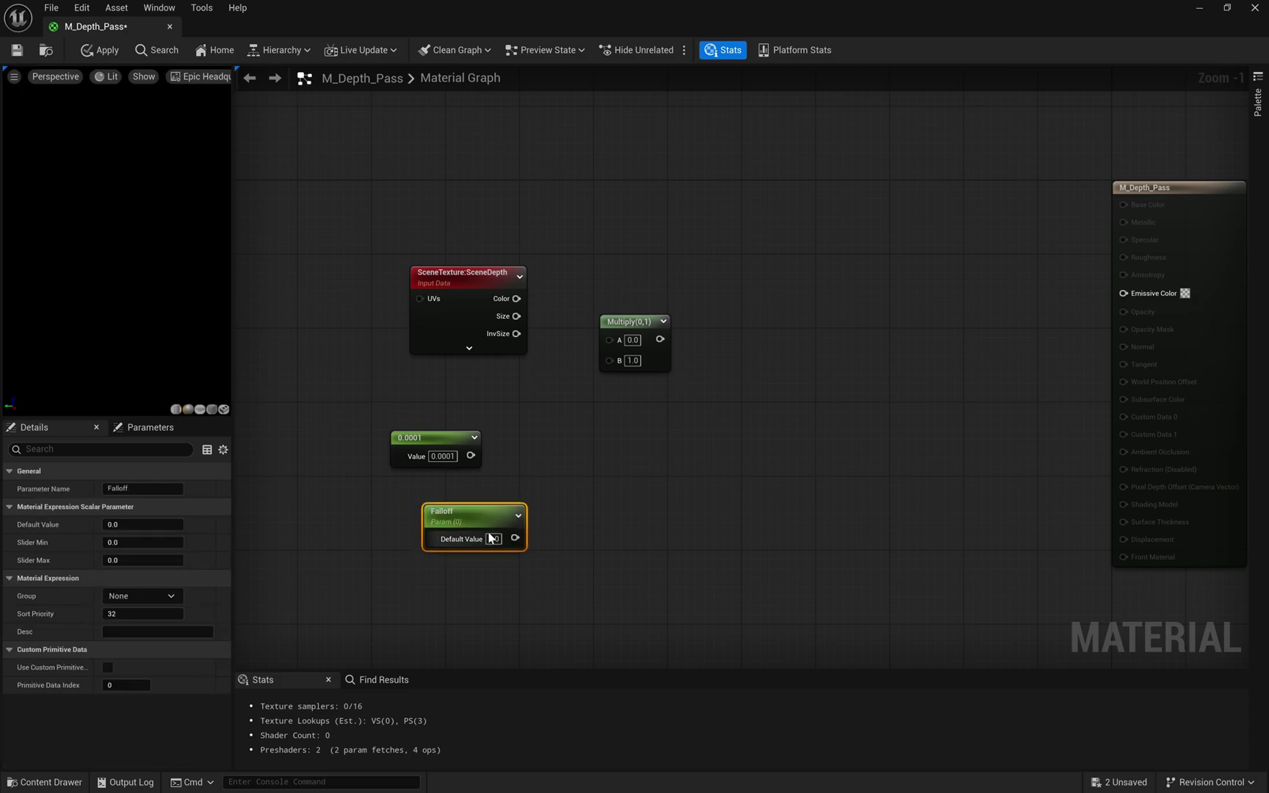
pyautogui.write('2')
pyautogui.click(597, 552)
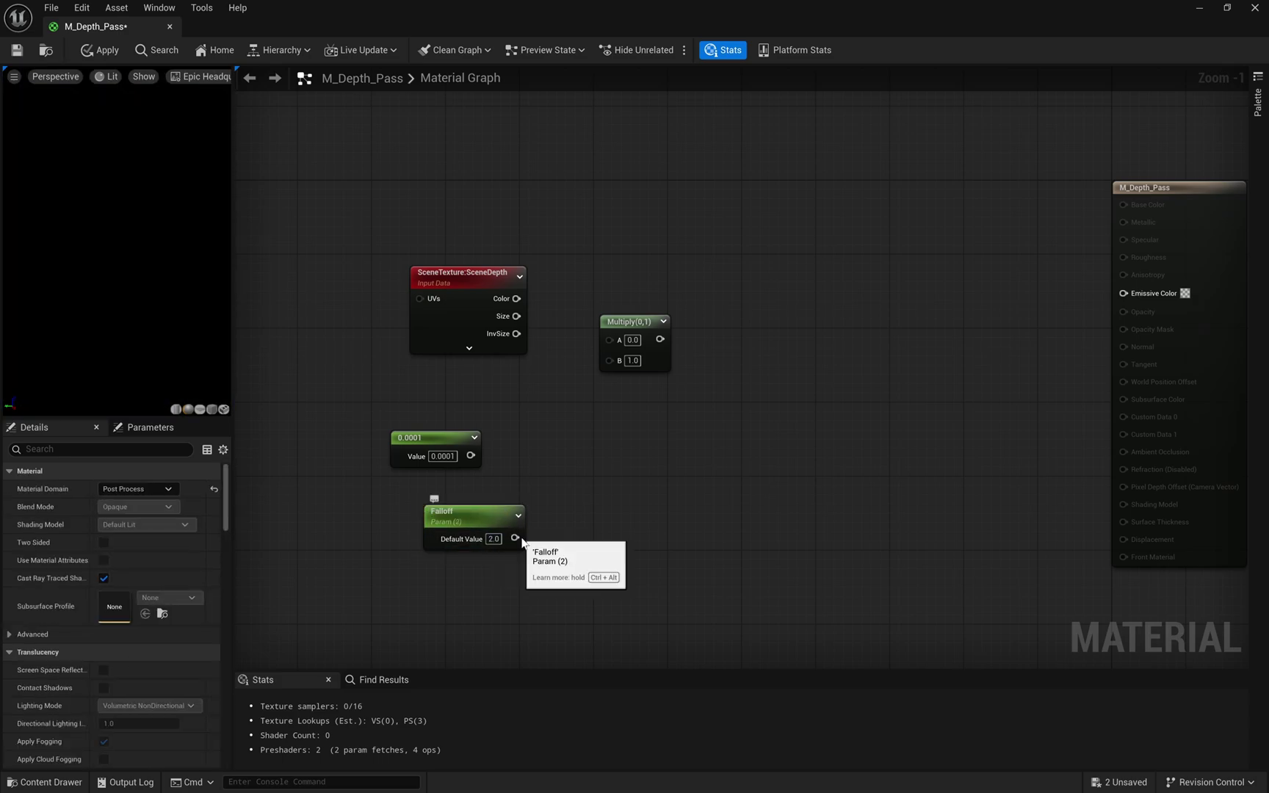
pyautogui.moveTo(516, 538); pyautogui.dragTo(608, 365)
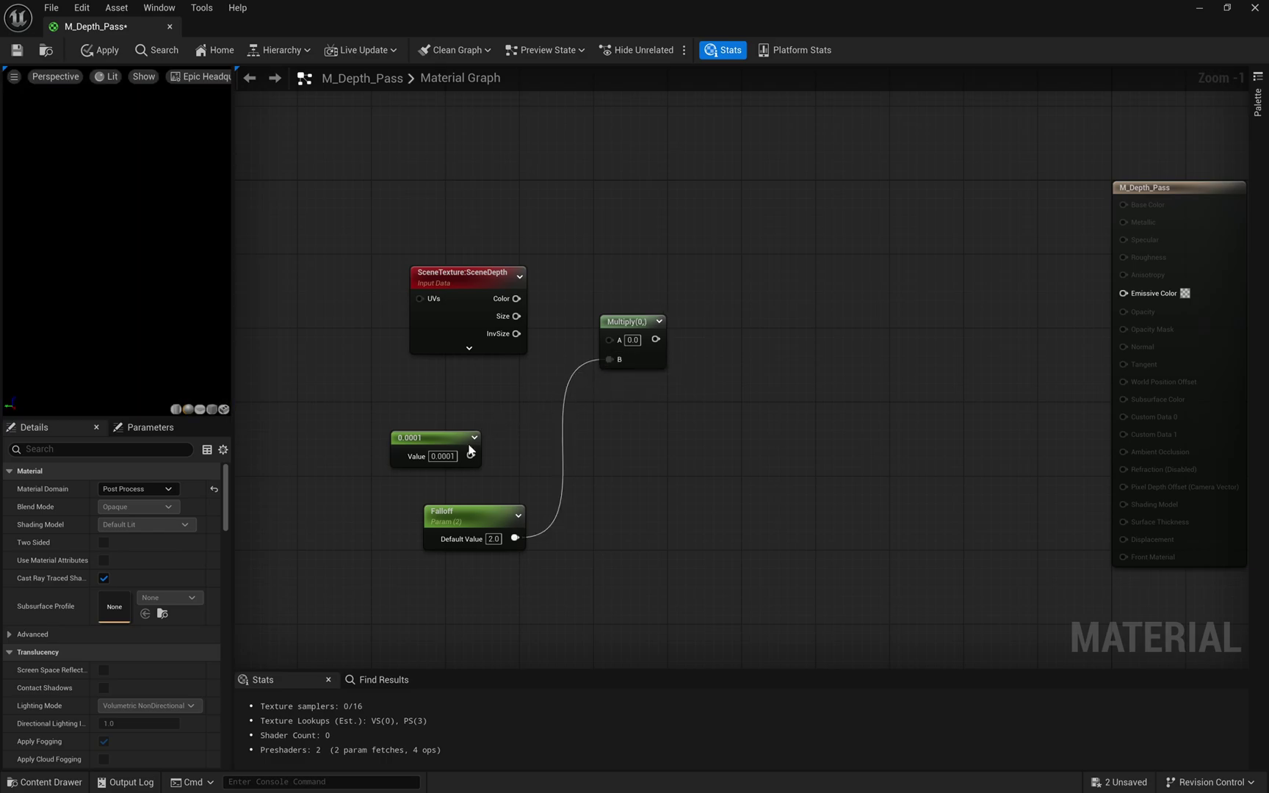
pyautogui.keyDown('alt'); pyautogui.click(620, 362); pyautogui.keyUp('alt')
pyautogui.click(633, 443)
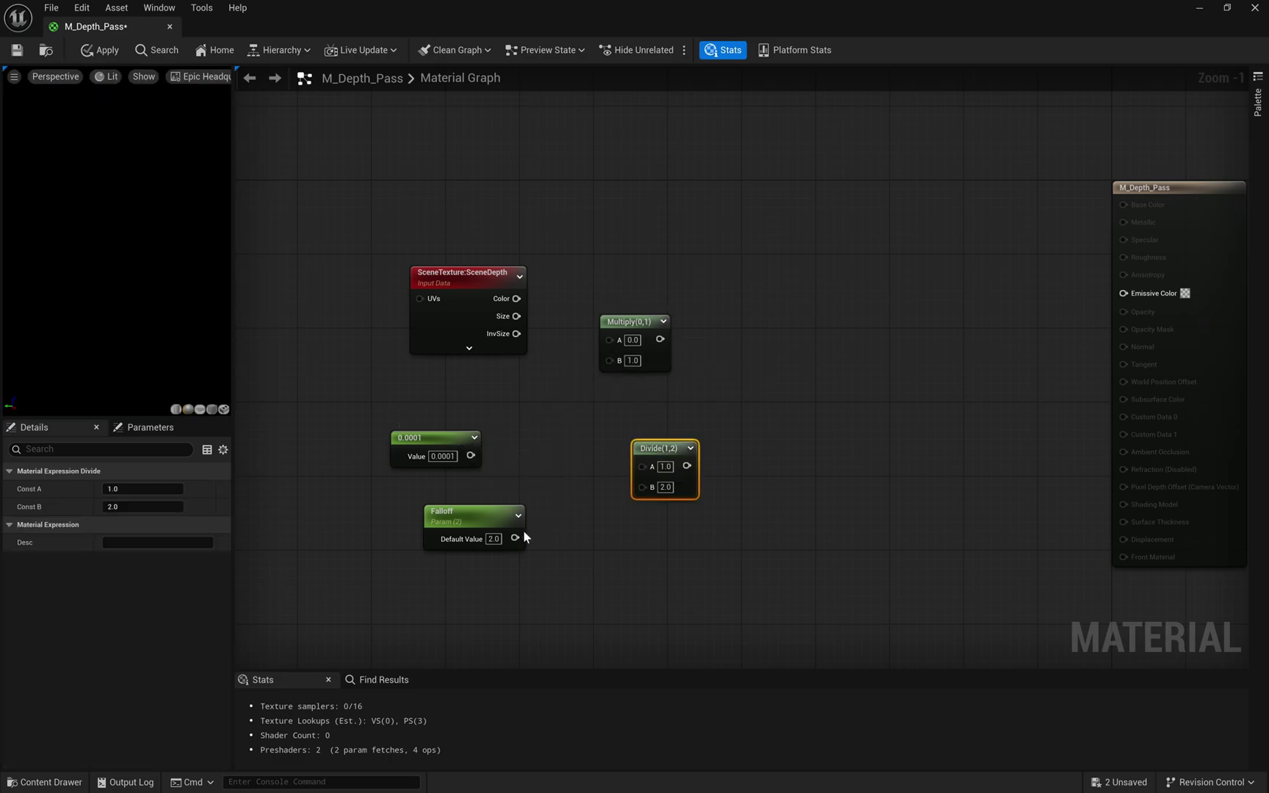
pyautogui.moveTo(515, 538); pyautogui.dragTo(644, 487)
pyautogui.moveTo(471, 455); pyautogui.dragTo(609, 360)
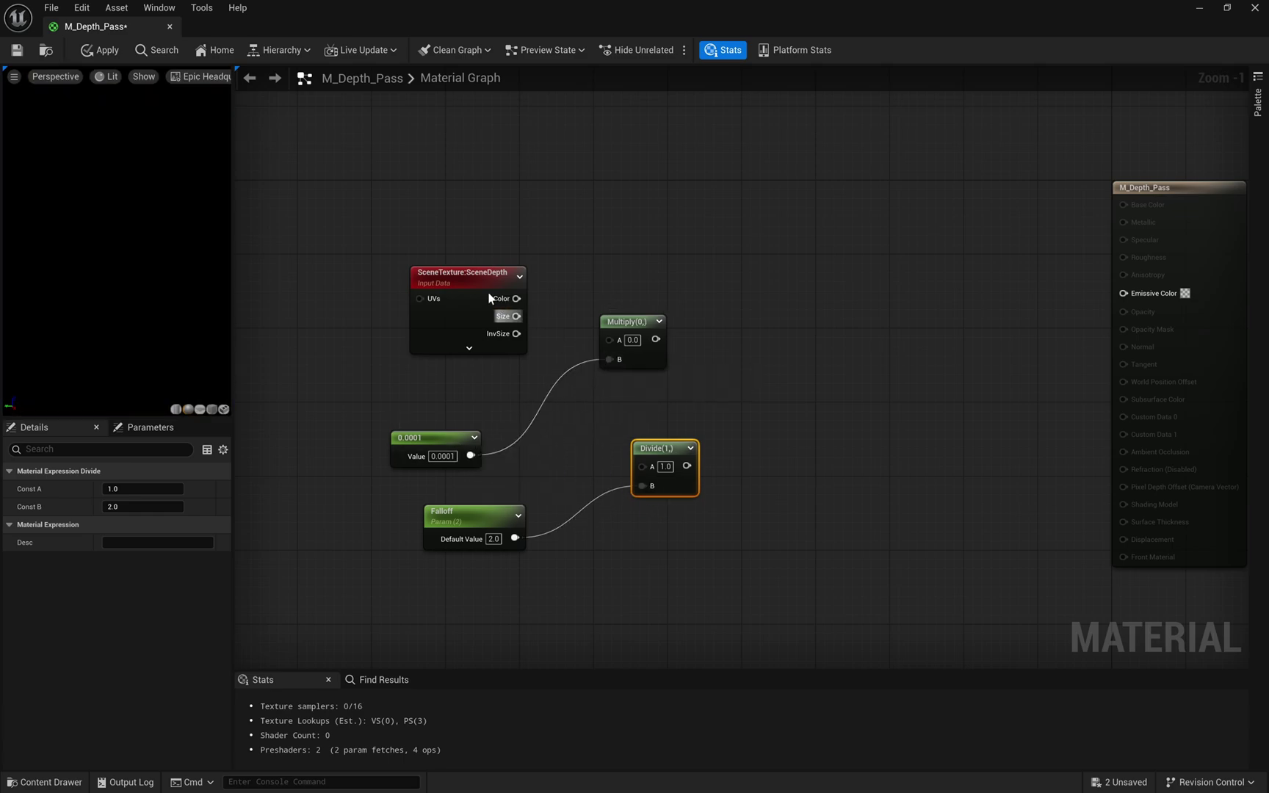
pyautogui.moveTo(519, 300); pyautogui.dragTo(645, 369)
pyautogui.moveTo(641, 464); pyautogui.dragTo(641, 465)
pyautogui.rightClick(730, 249)
# Step: Add Frac and a Feature Level Switch, feeding Frac into Default and SM4_REMOVED, Divide into SM6
pyautogui.write('frac')
pyautogui.press('Return')
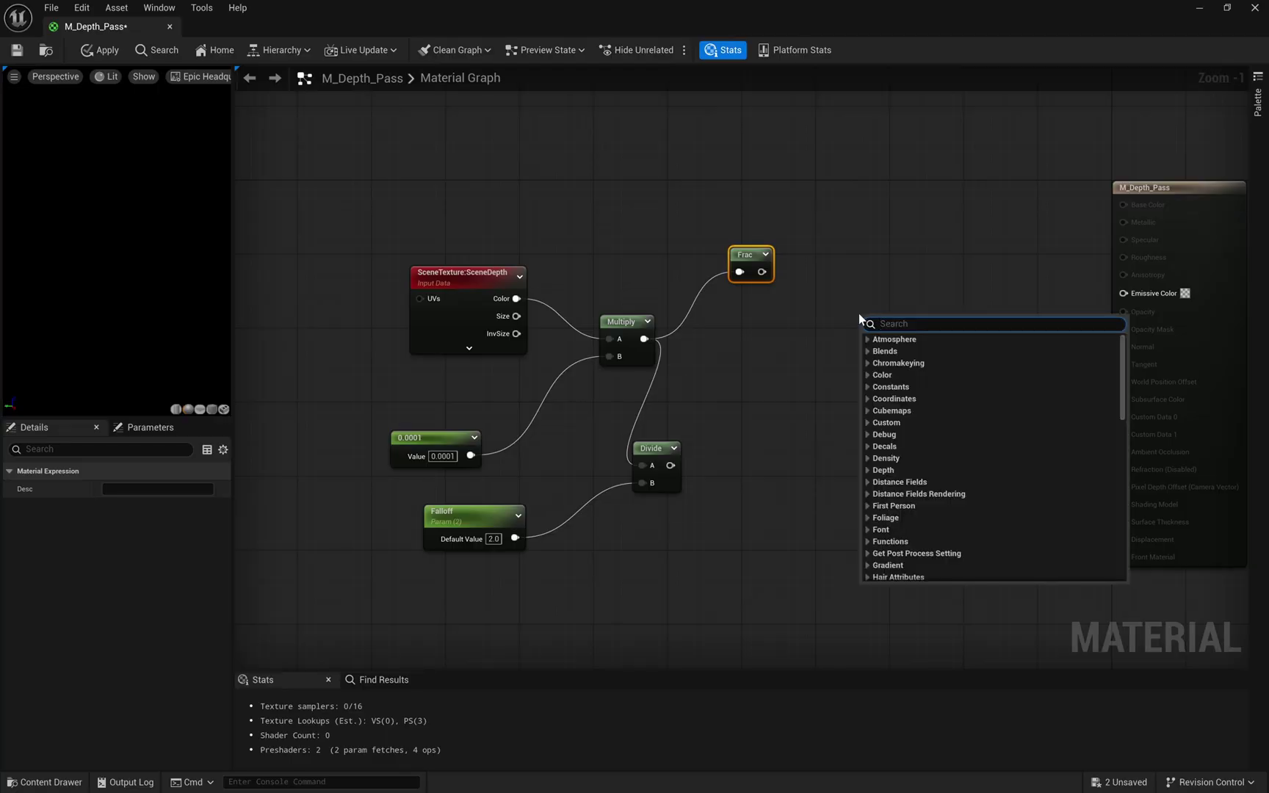
pyautogui.write('feature')
pyautogui.press('Return')
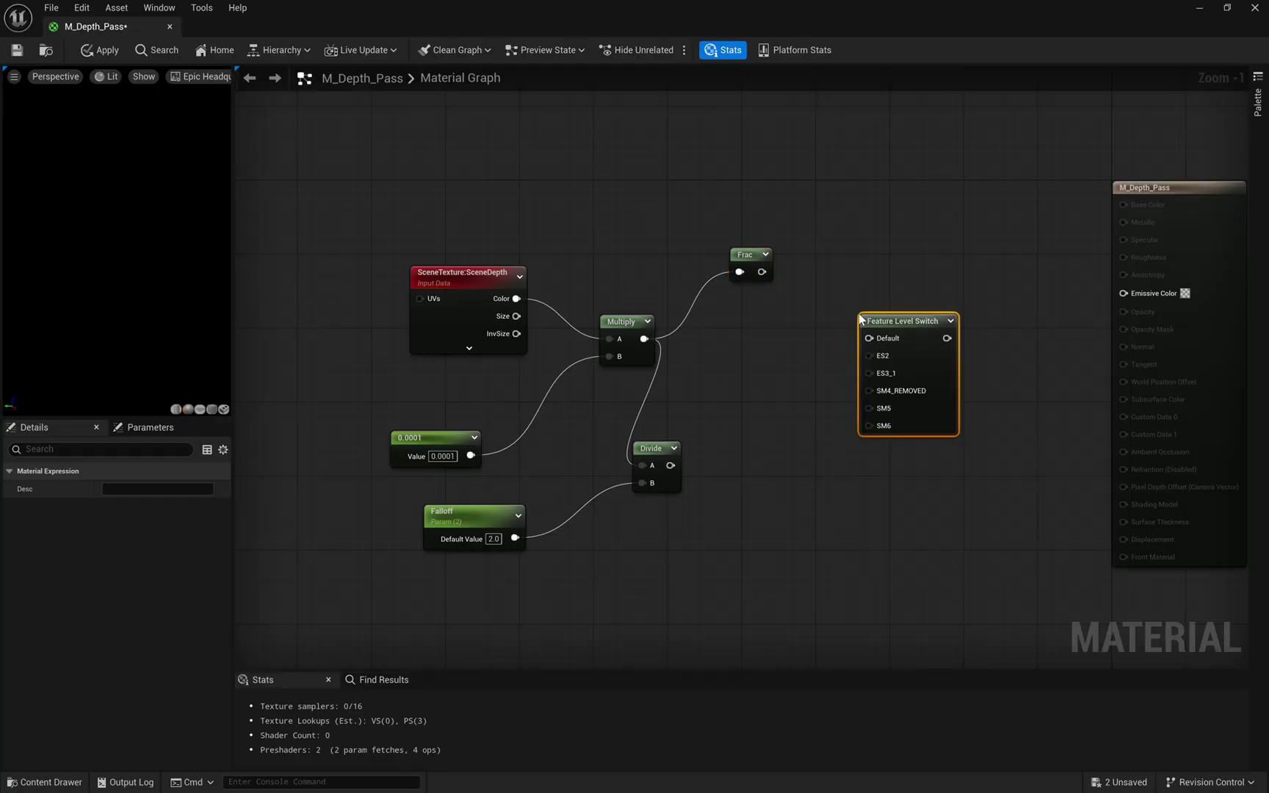
pyautogui.moveTo(759, 275); pyautogui.dragTo(872, 340)
pyautogui.moveTo(766, 278); pyautogui.dragTo(871, 391)
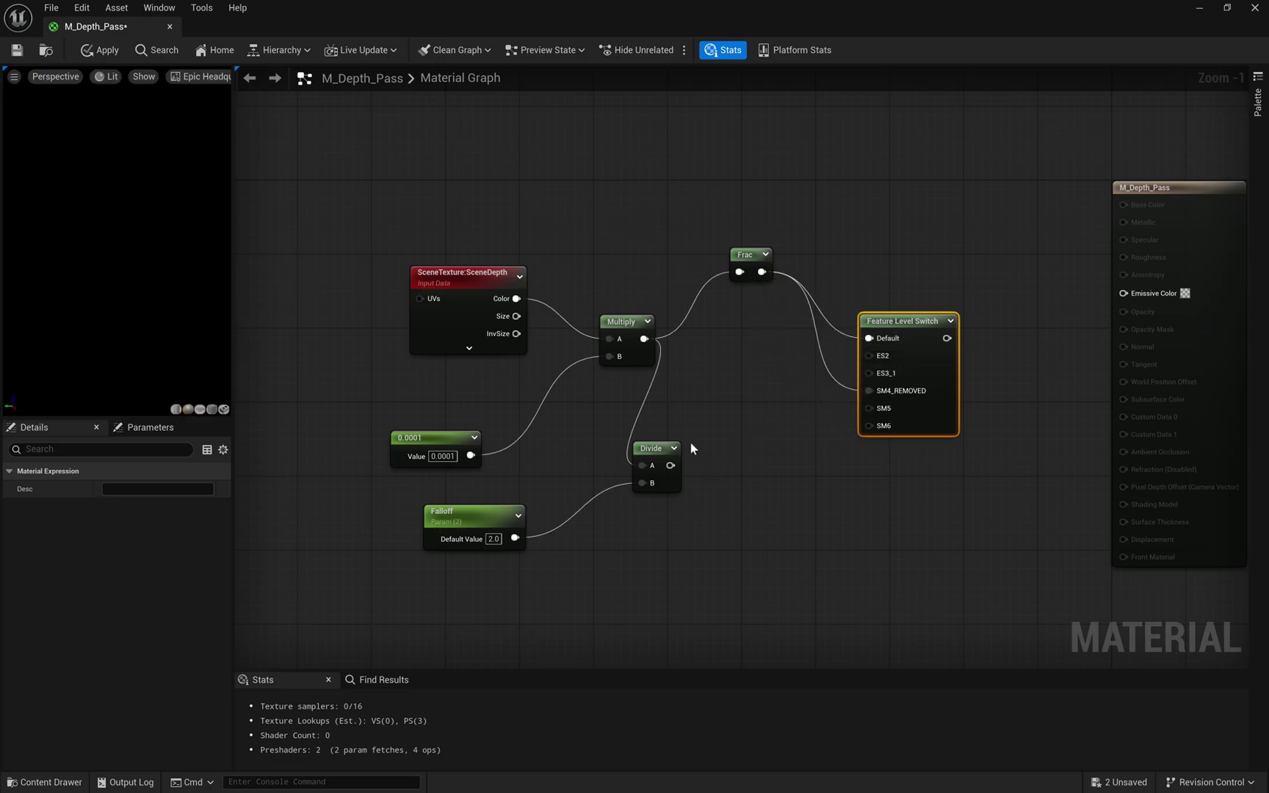
pyautogui.moveTo(671, 465); pyautogui.dragTo(873, 432)
# Step: Wire a Constant 1 into ES3_1, drive Emissive Color from the switch, and apply
pyautogui.click(642, 537)
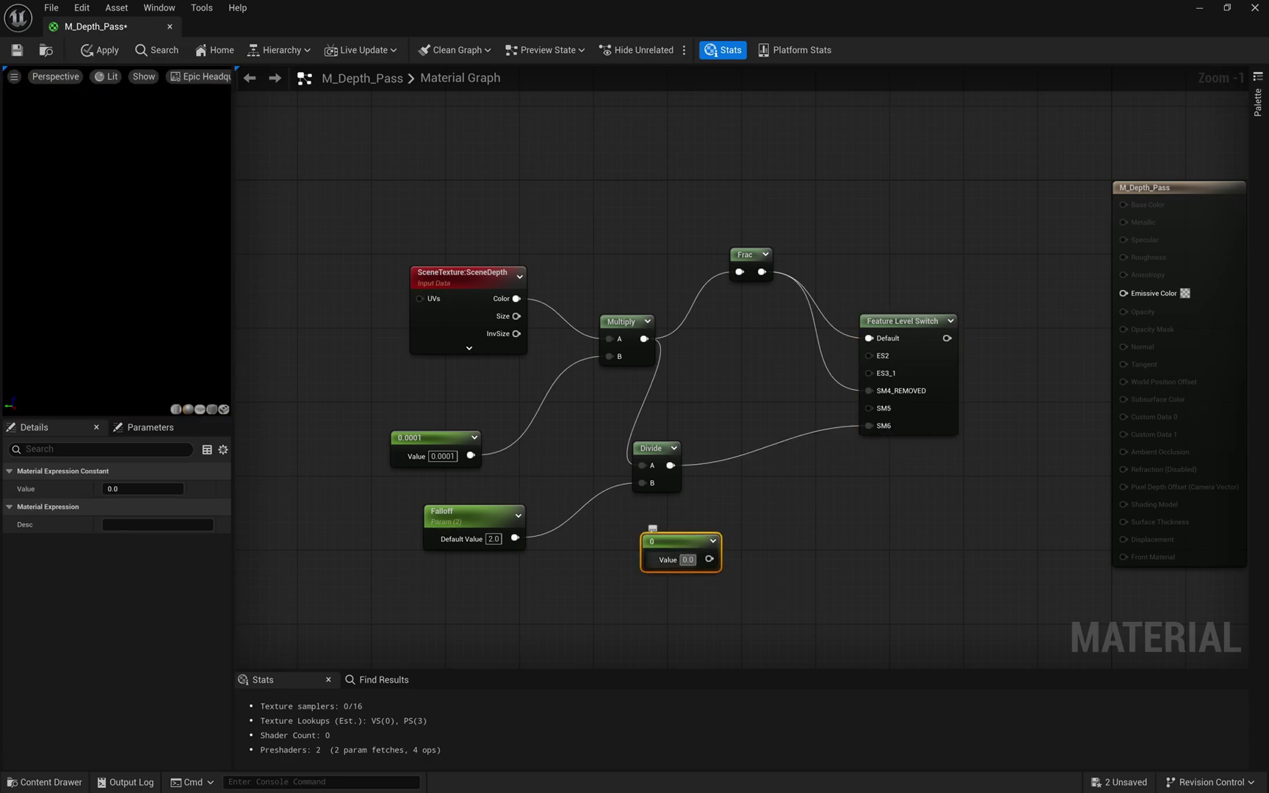
pyautogui.write('1')
pyautogui.click(770, 561)
pyautogui.moveTo(710, 560); pyautogui.dragTo(869, 374)
pyautogui.moveTo(709, 560); pyautogui.dragTo(868, 373)
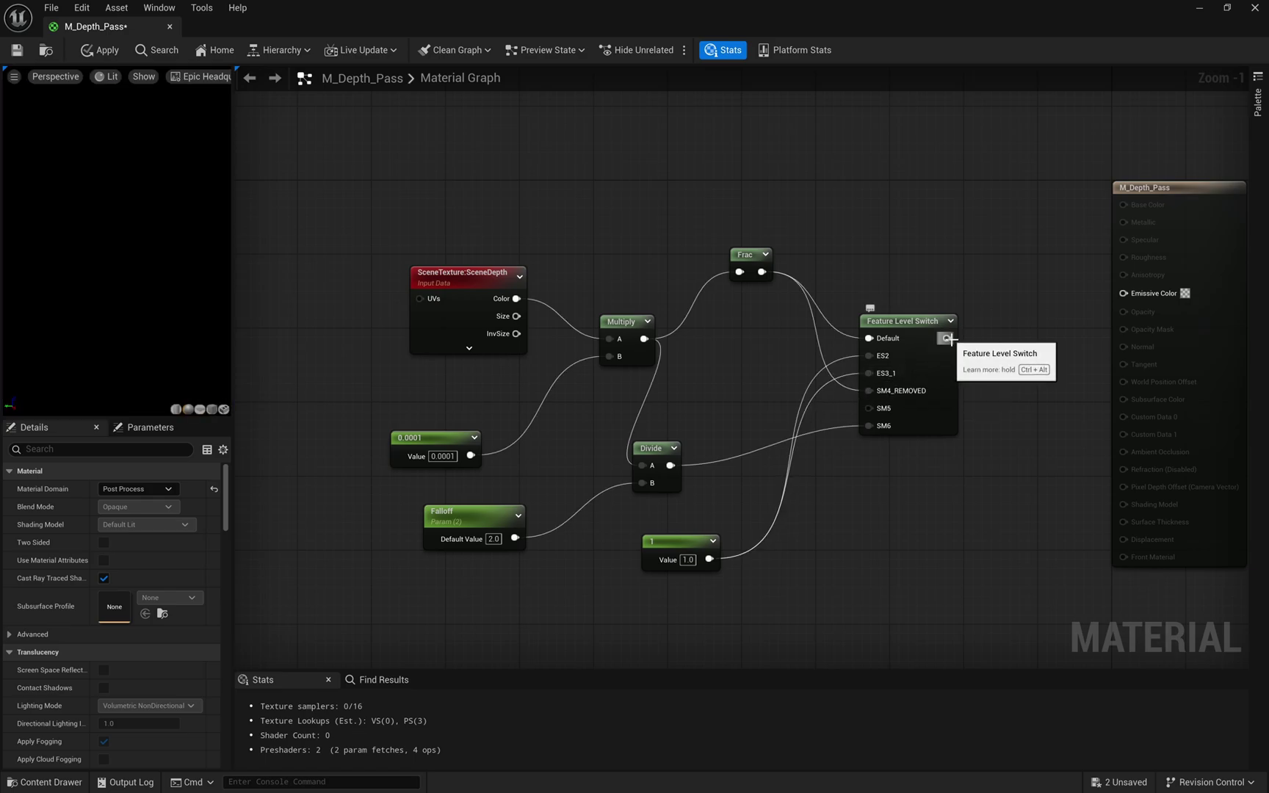
pyautogui.moveTo(947, 338); pyautogui.dragTo(1124, 294)
pyautogui.moveTo(942, 258); pyautogui.dragTo(921, 249, button='right')
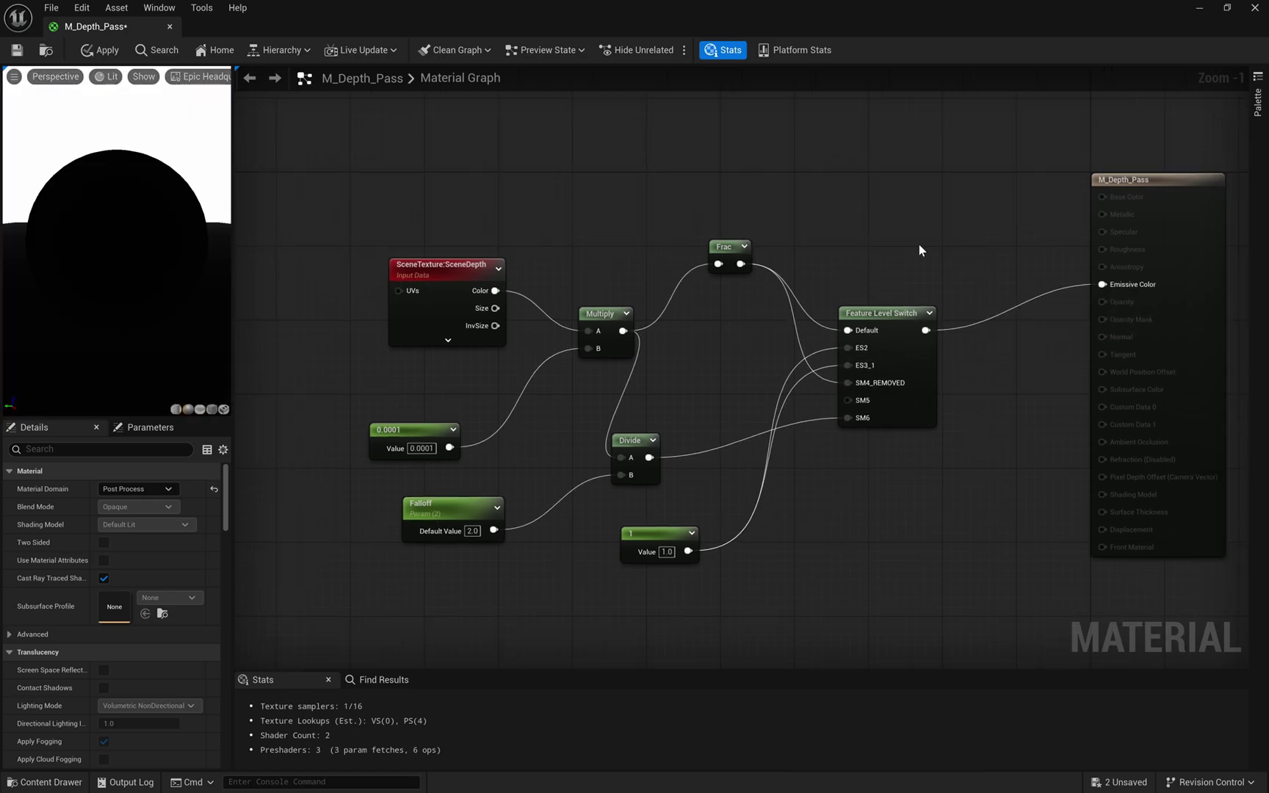
pyautogui.click(109, 50)
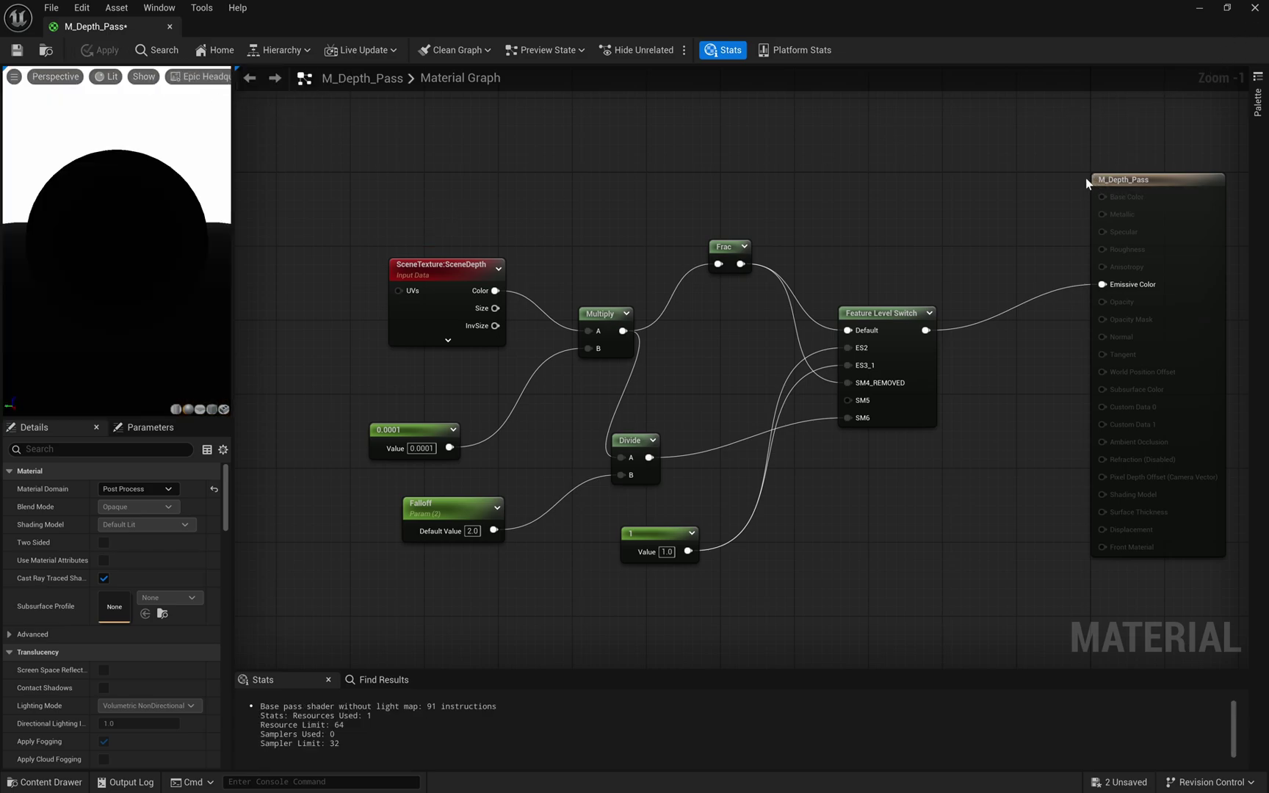
# Step: Swap M_PP_AO_Pass for M_Depth_Pass in PPV_Global's Post Process Materials array
pyautogui.hotkey('alt', 'Tab')
pyautogui.moveTo(745, 244); pyautogui.dragTo(726, 241, button='right')
pyautogui.click(1200, 9)
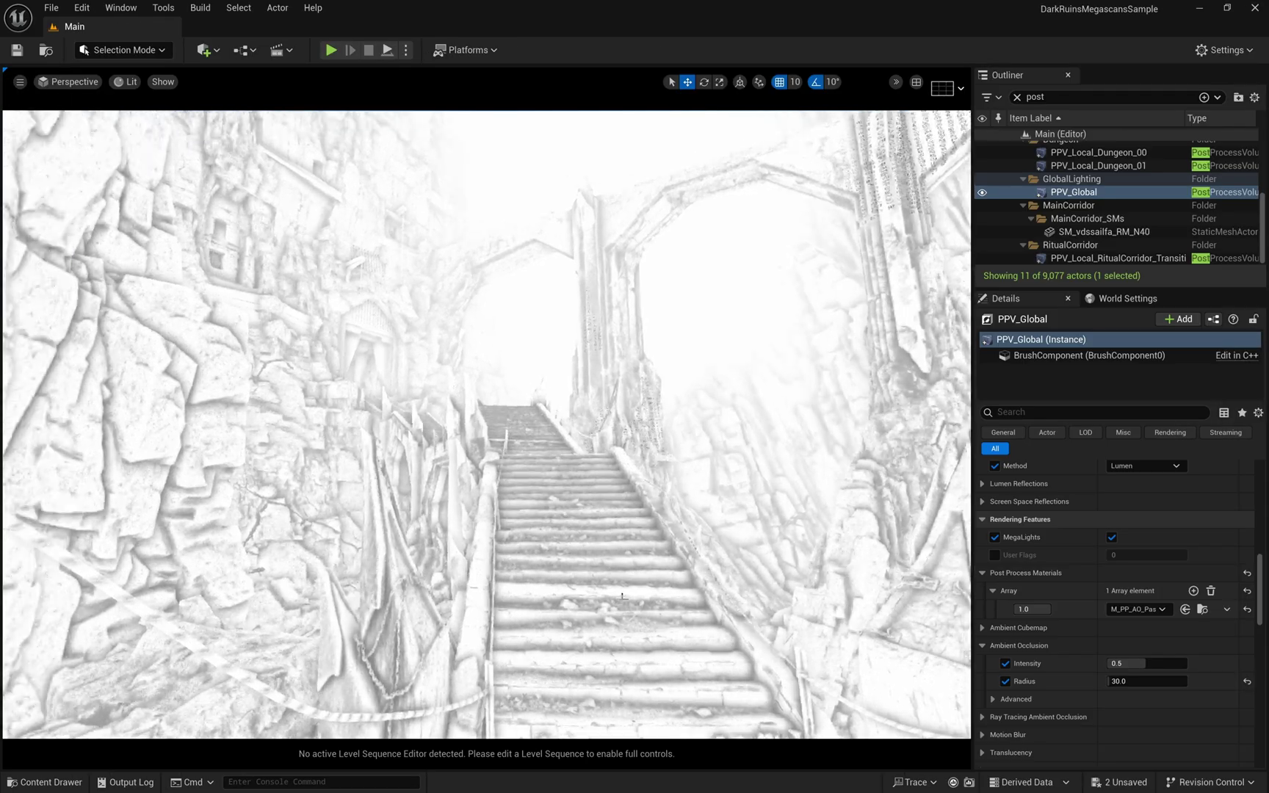
pyautogui.hotkey('ctrl', 'space')
pyautogui.rightClick(298, 609)
pyautogui.click(396, 553)
pyautogui.hotkey('ctrl', 'space')
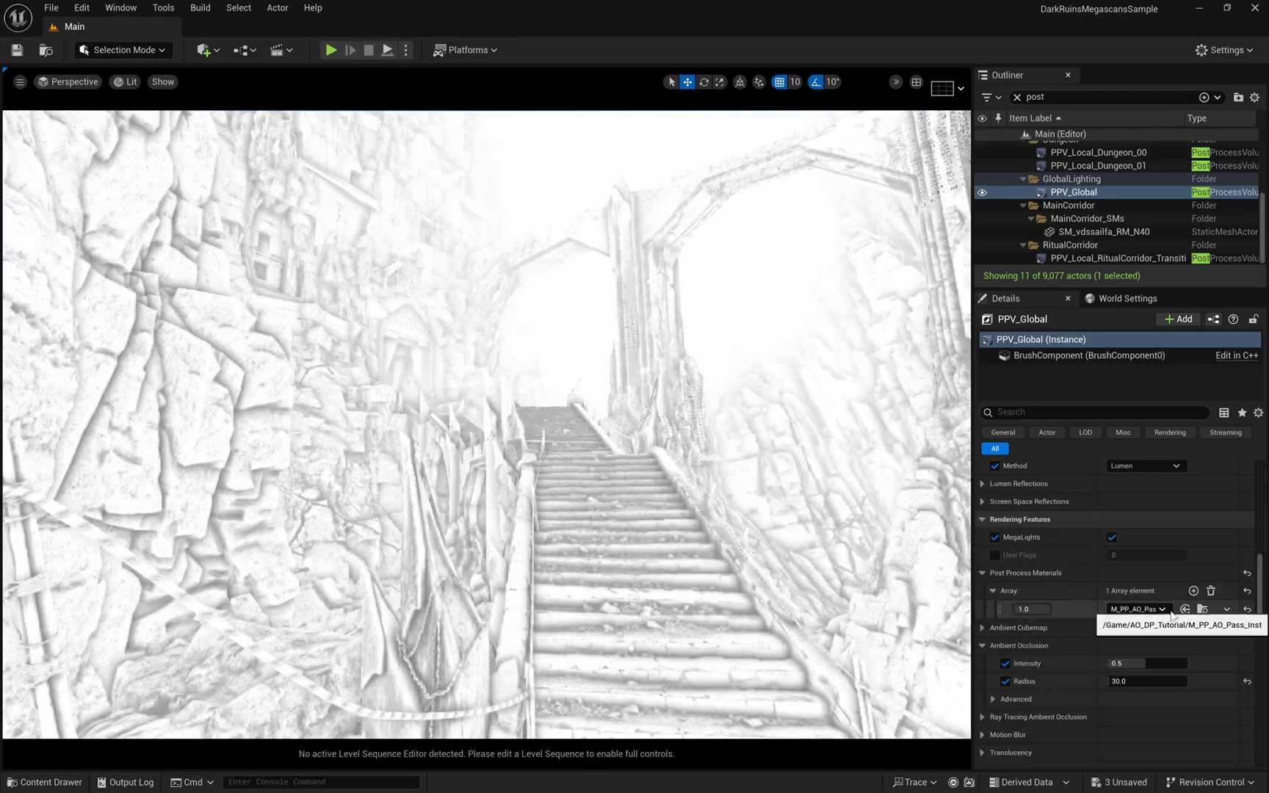
pyautogui.click(1184, 609)
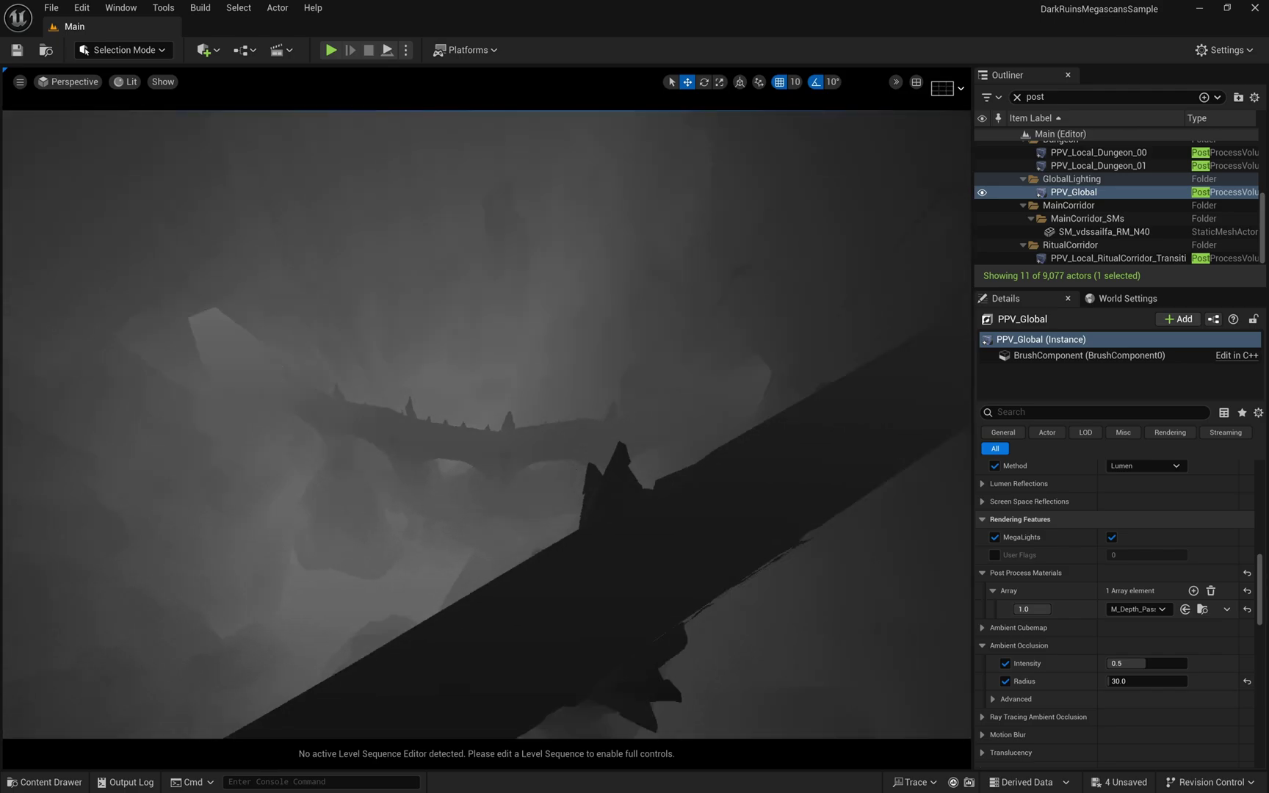
# Step: Open M_Depth_Pass_Inst and enable its Falloff override, set to 0.662206
pyautogui.hotkey('ctrl', 'space')
pyautogui.doubleClick(346, 591)
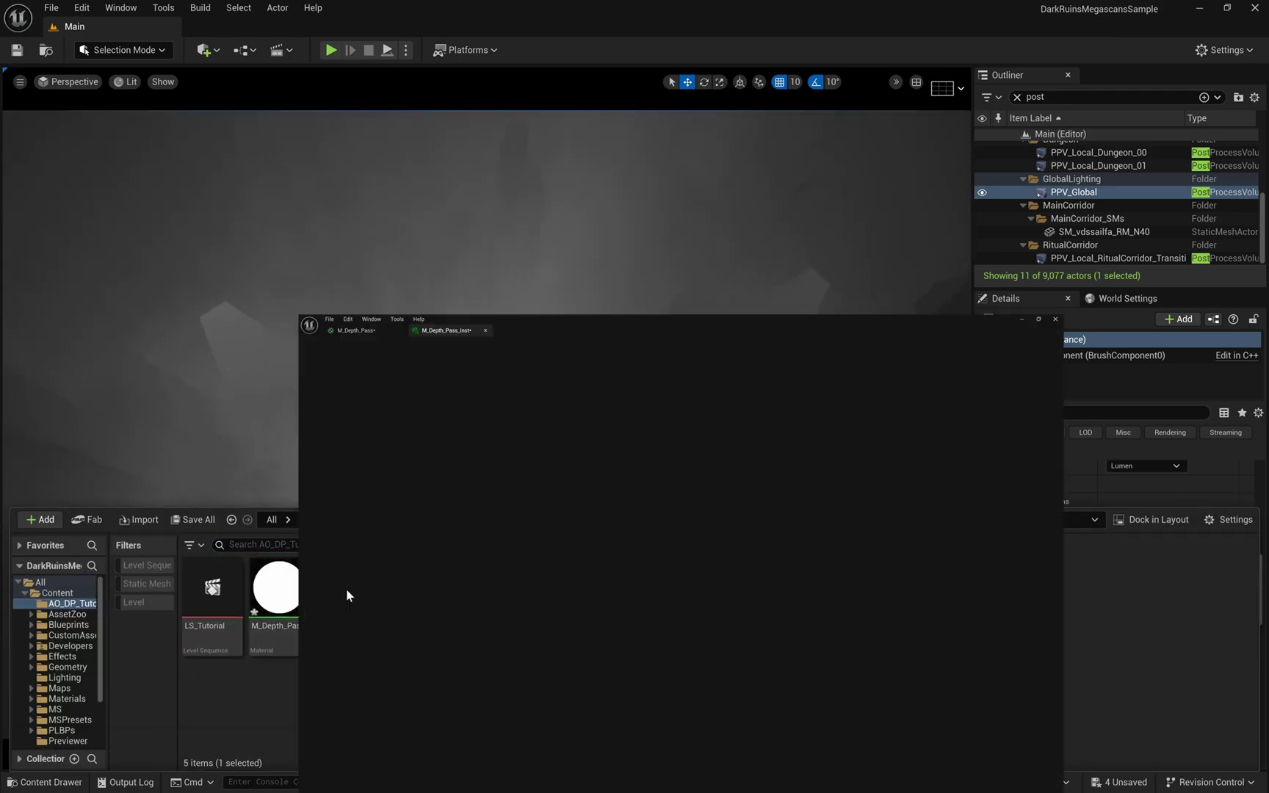
pyautogui.click(745, 282)
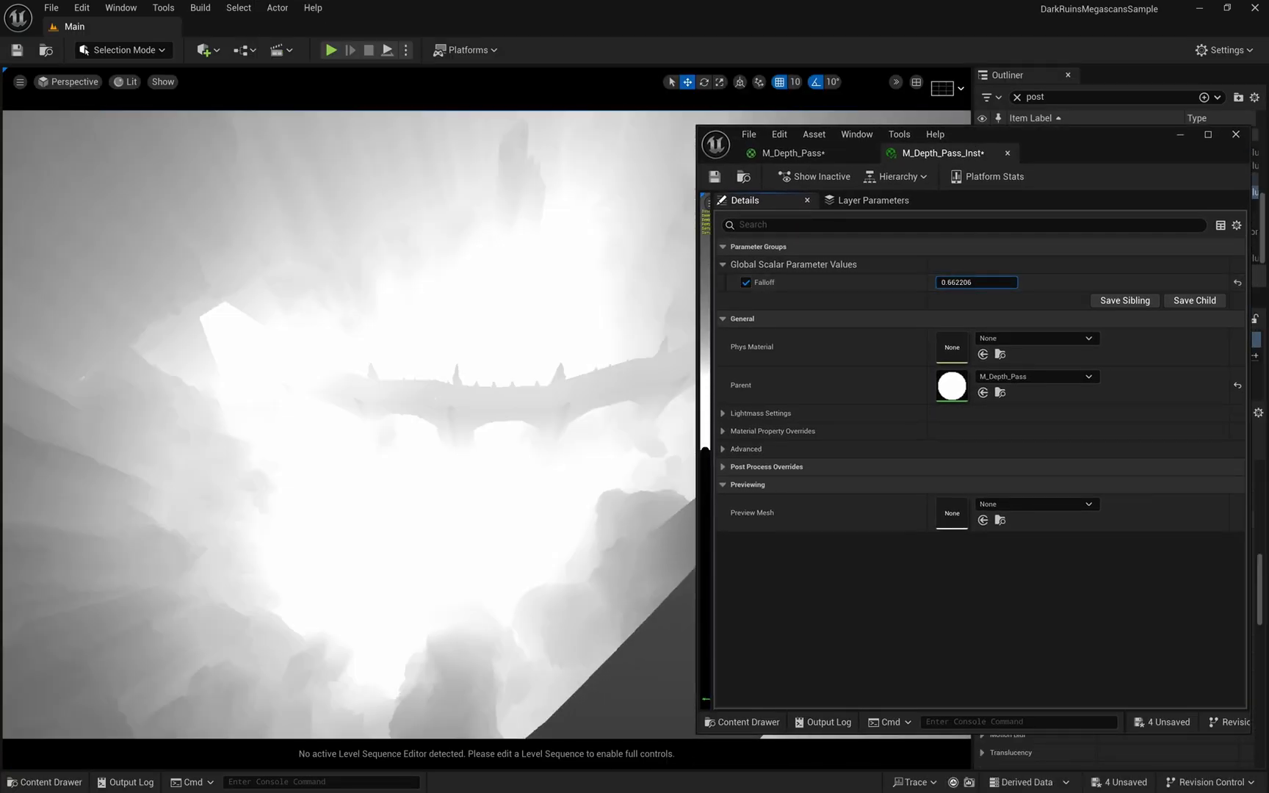